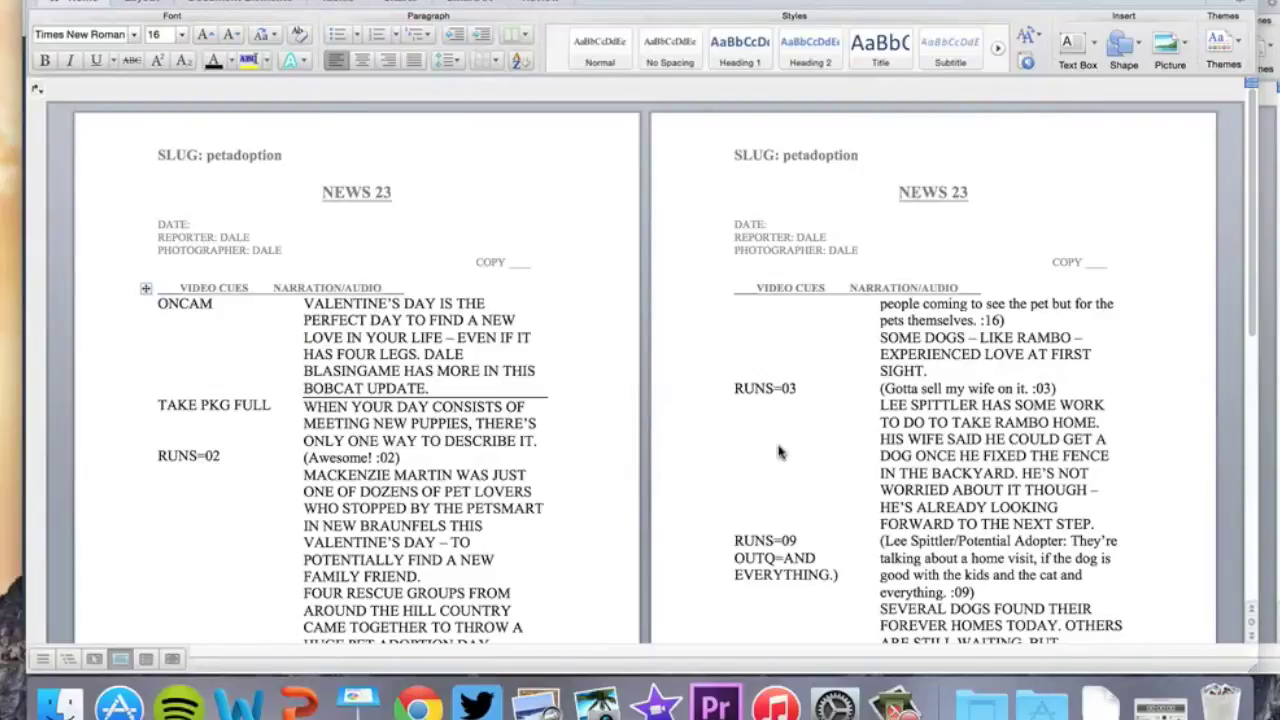
Select the script's narration column from VALENTINE'S through the final UPDATE across both pages
scroll(444, 405, "down", 4)
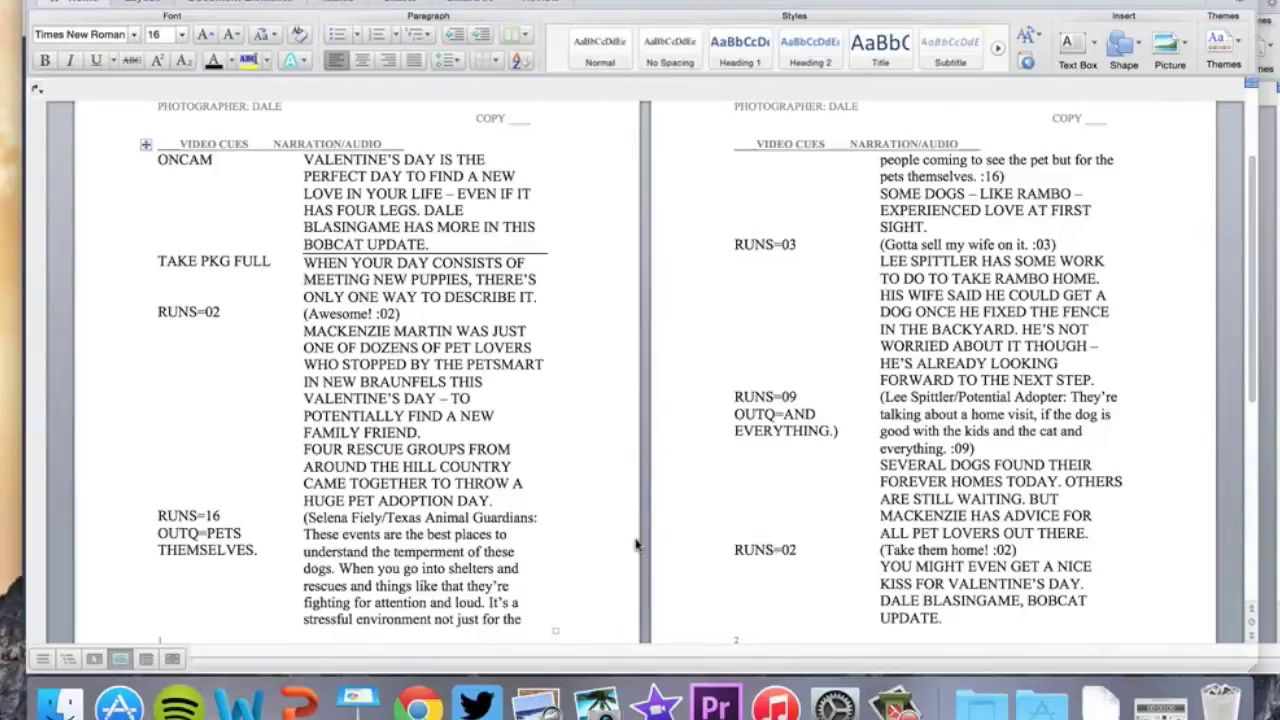
left_click(309, 177)
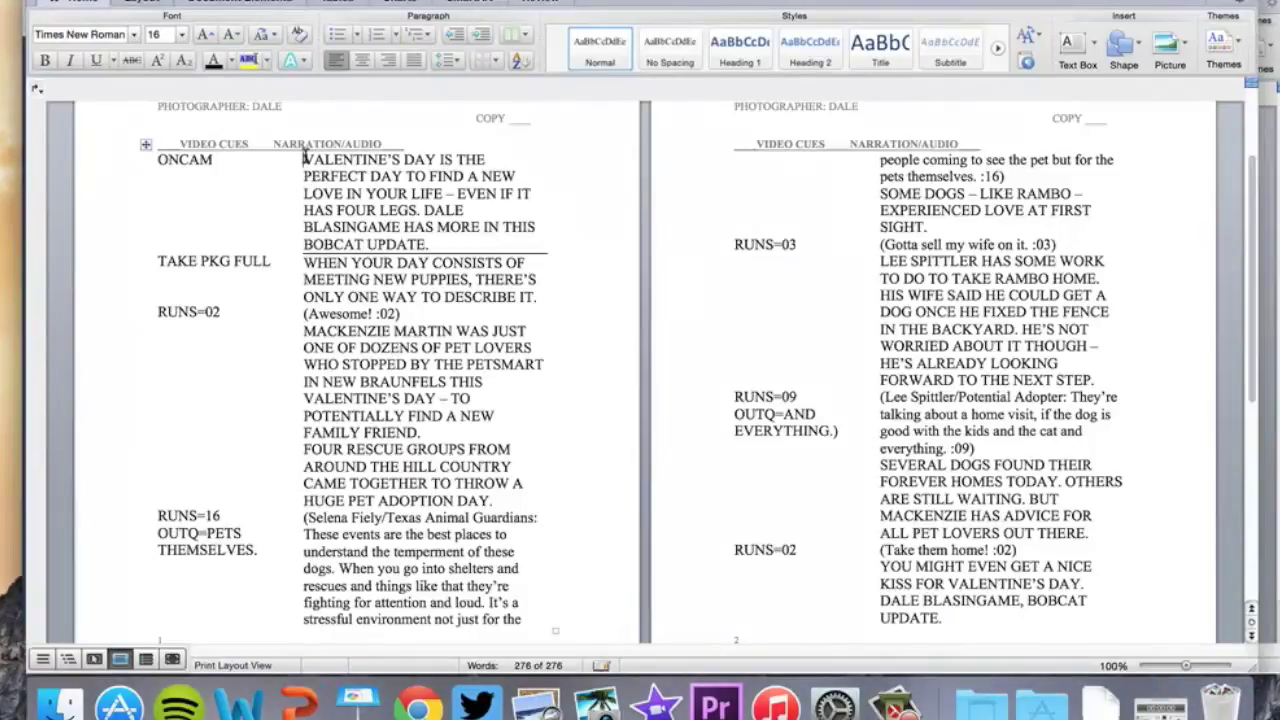
left_click_drag(305, 158, 940, 618)
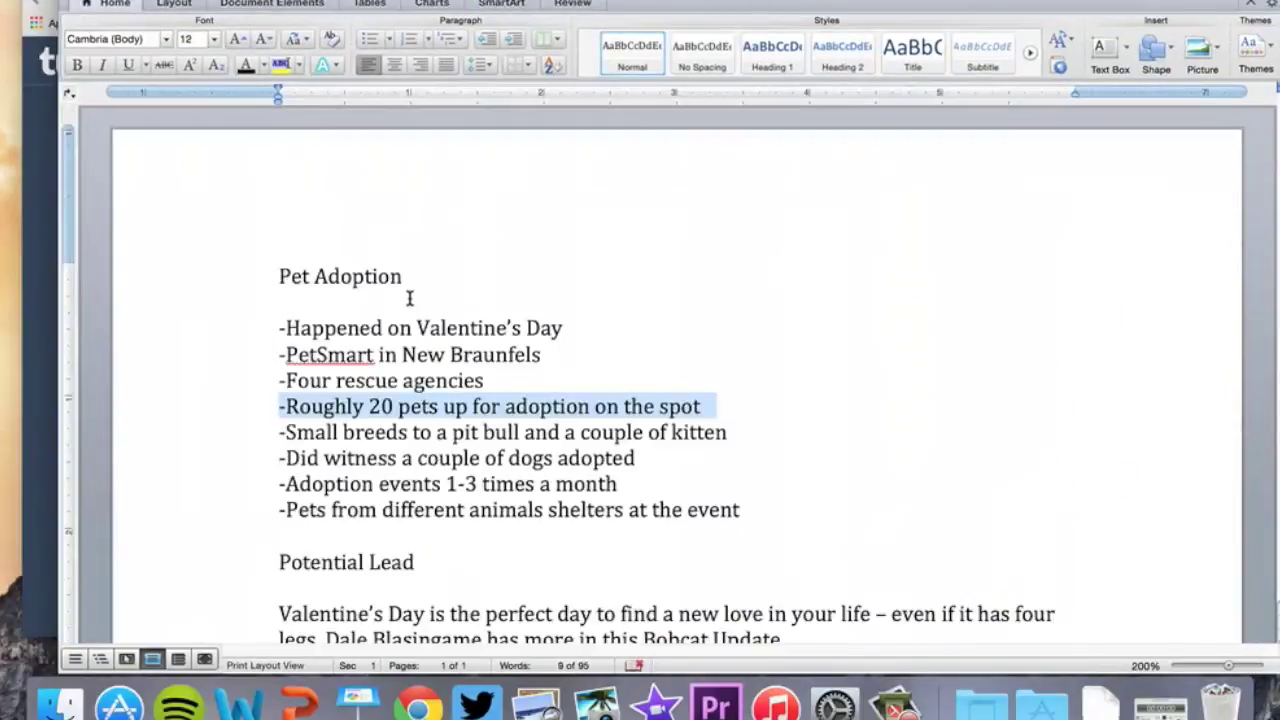
Paste the copied script narration into a new blank Word document
scroll(409, 294, "down", 10)
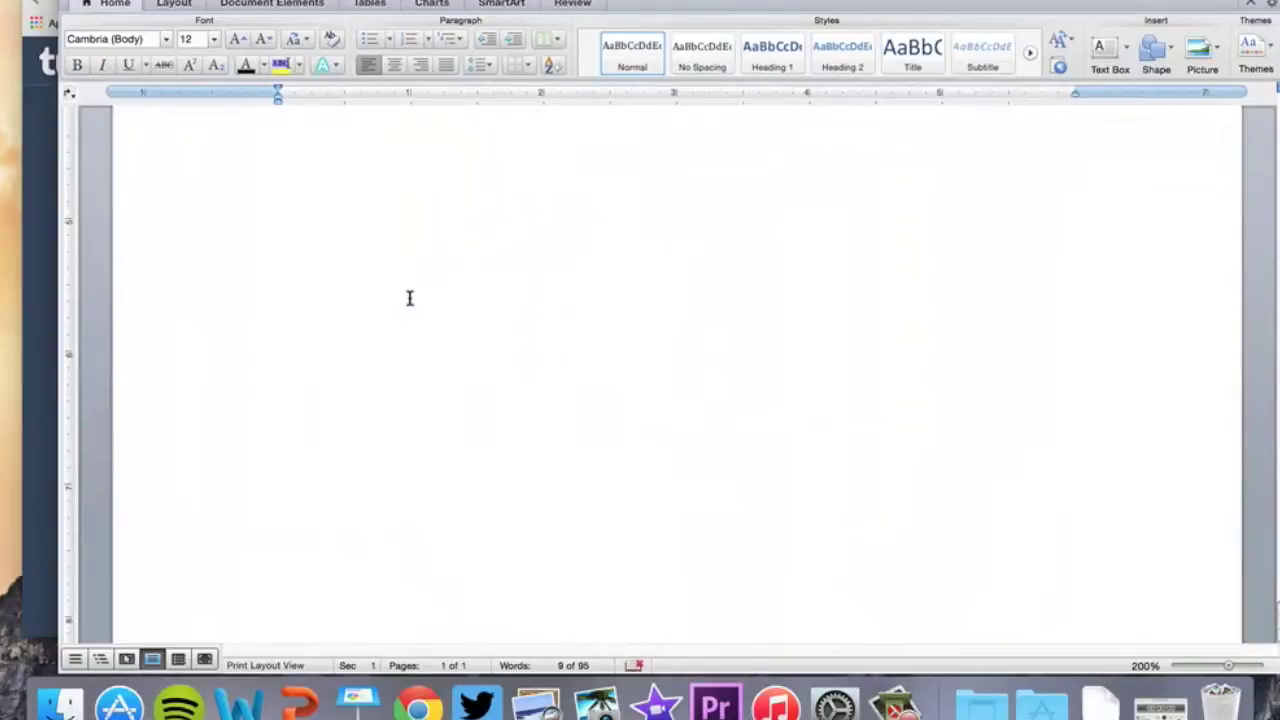
scroll(409, 292, "up", 10)
left_click(276, 277)
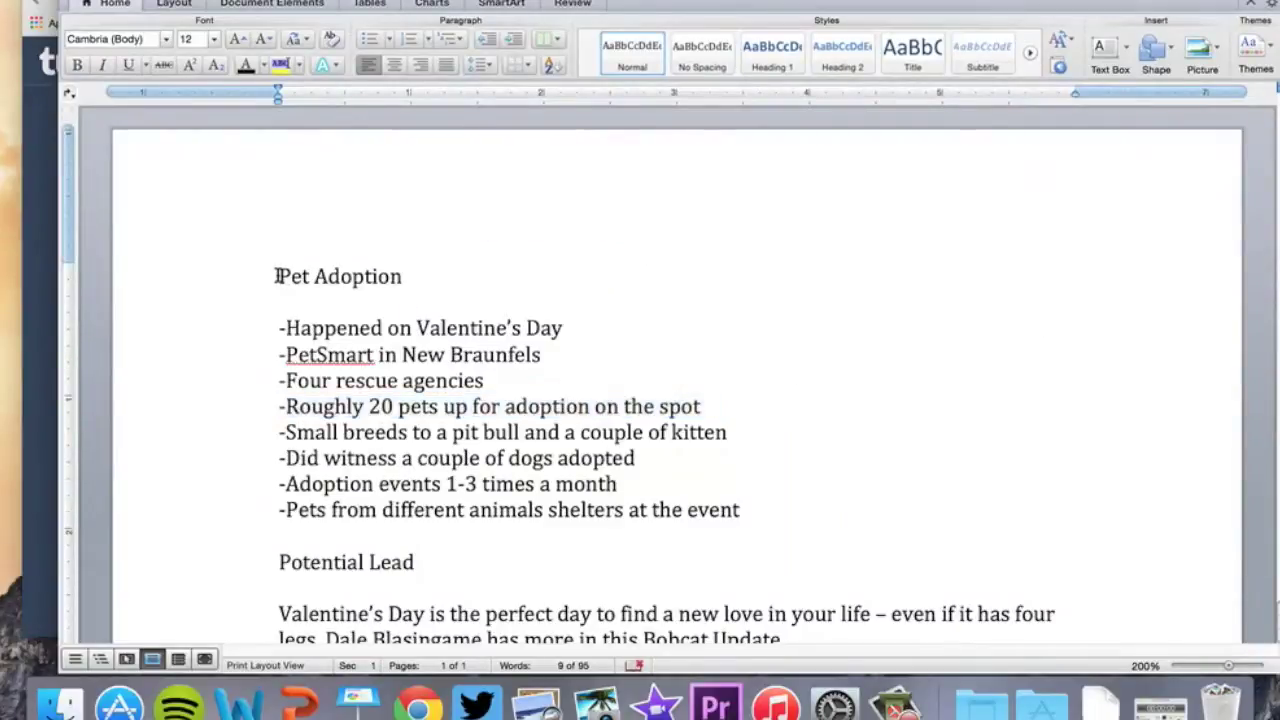
left_click(95, 0)
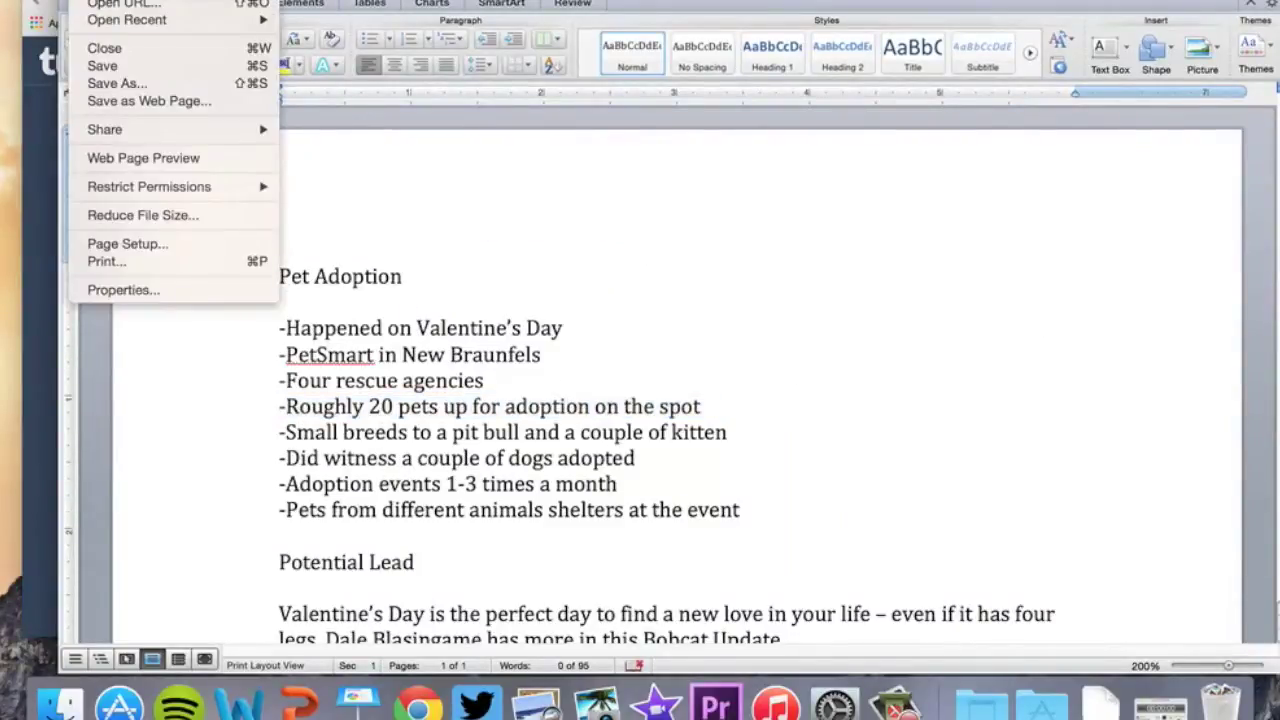
key("super+n")
key("super+v")
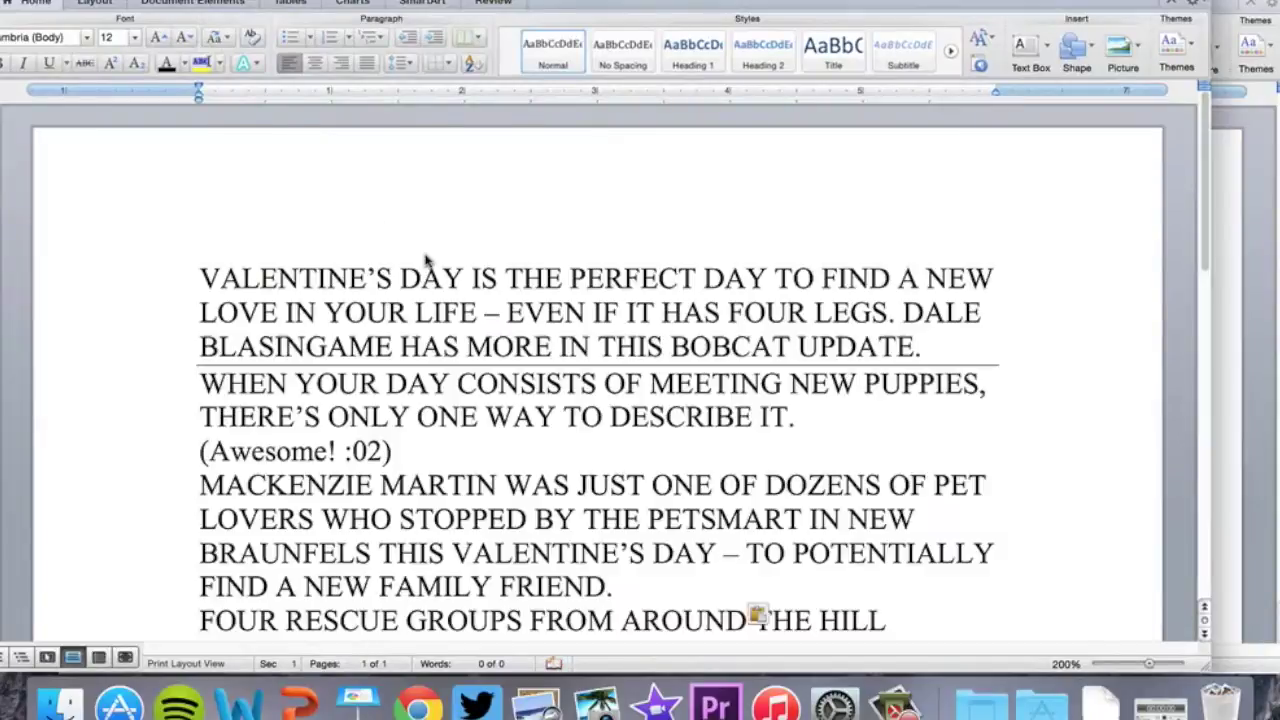
Insert empty lines above the pasted narration and return to the top line
scroll(425, 260, "down", 10)
scroll(425, 255, "up", 10)
left_click(198, 277)
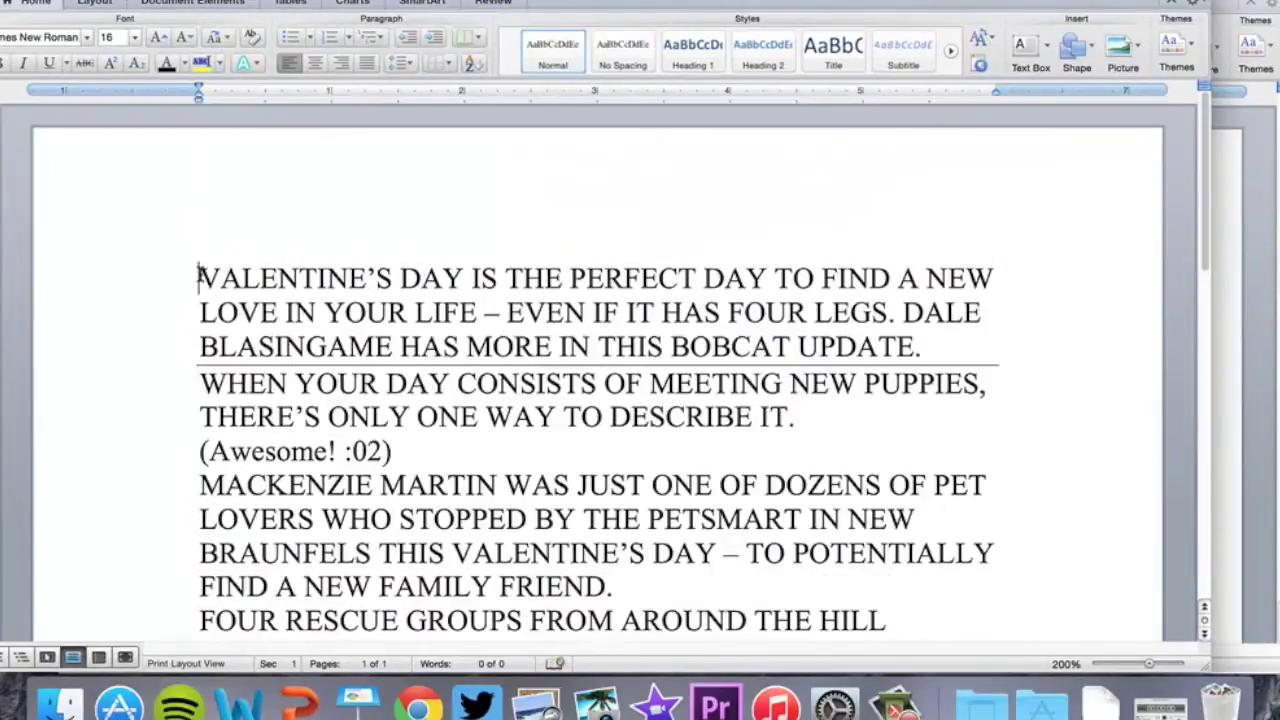
key("Return")
key("Return")
key("Return")
key("Return")
key("Up")
key("Up")
key("Up")
key("Up")
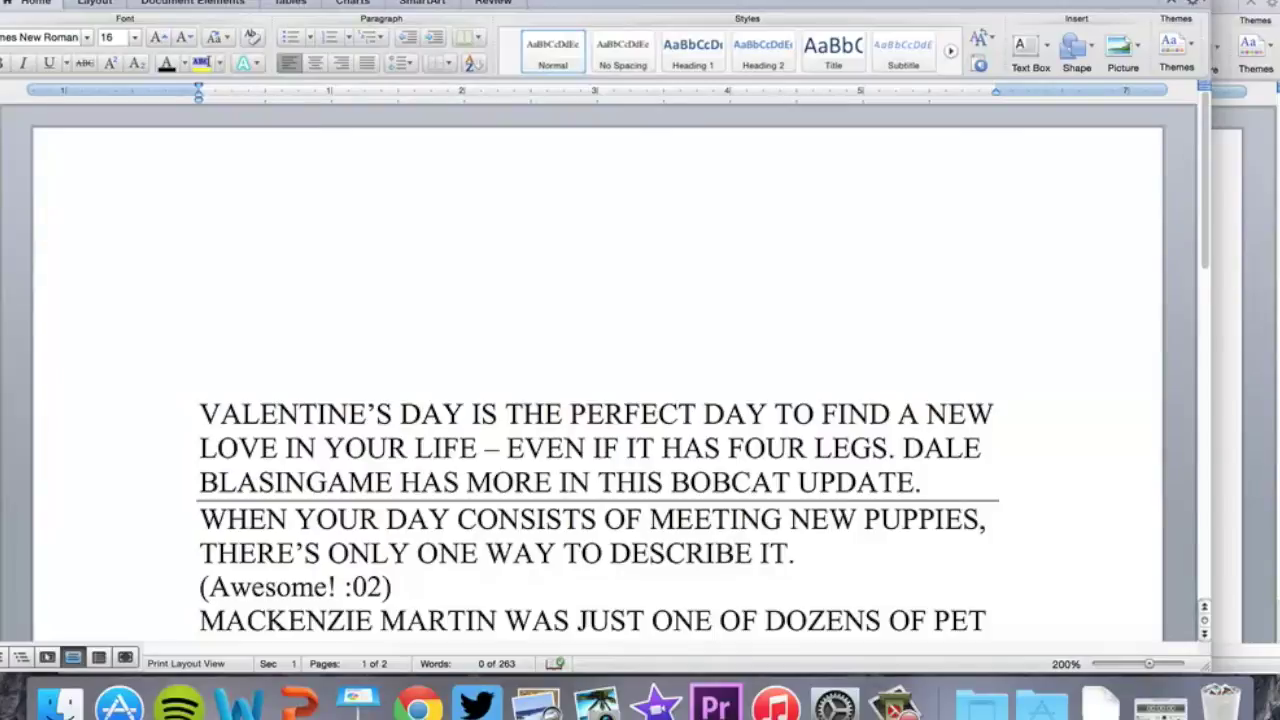
Type the lead: four rescue groups held a Saturday PetSmart adoption event for over three dozen animals
type("Four pet")
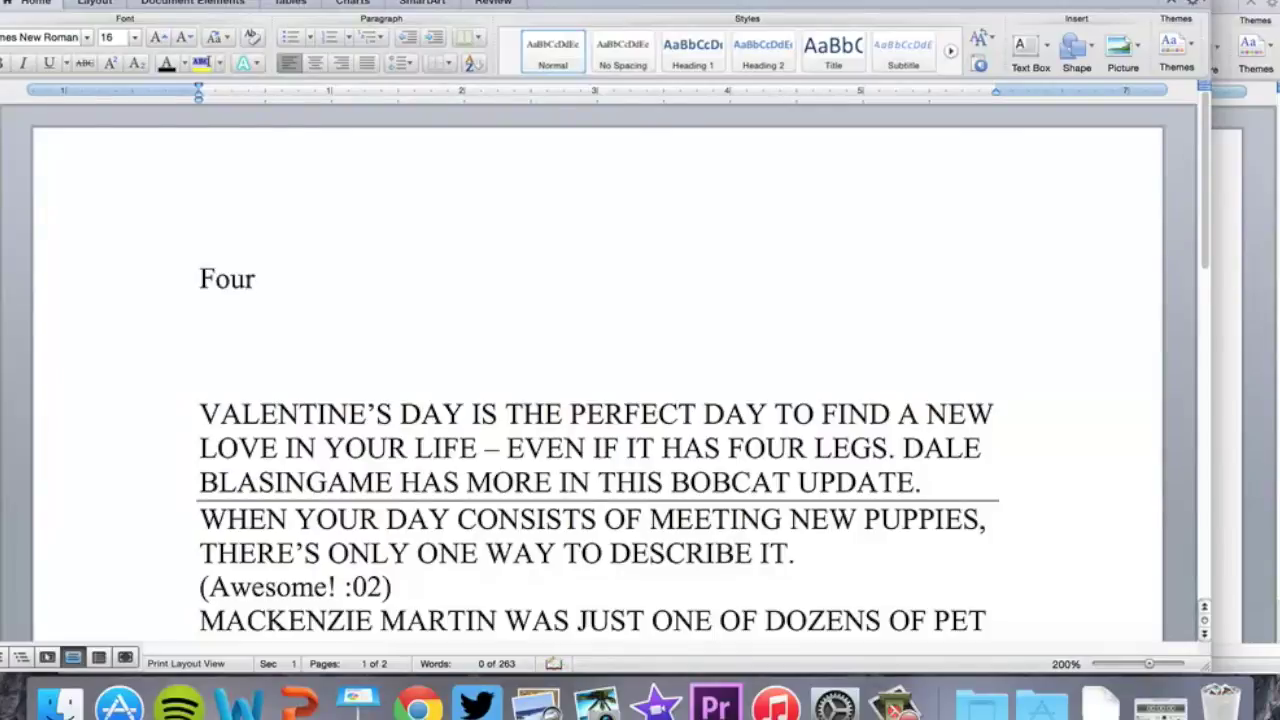
key("BackSpace")
key("BackSpace")
key("BackSpace")
type("animal rescue")
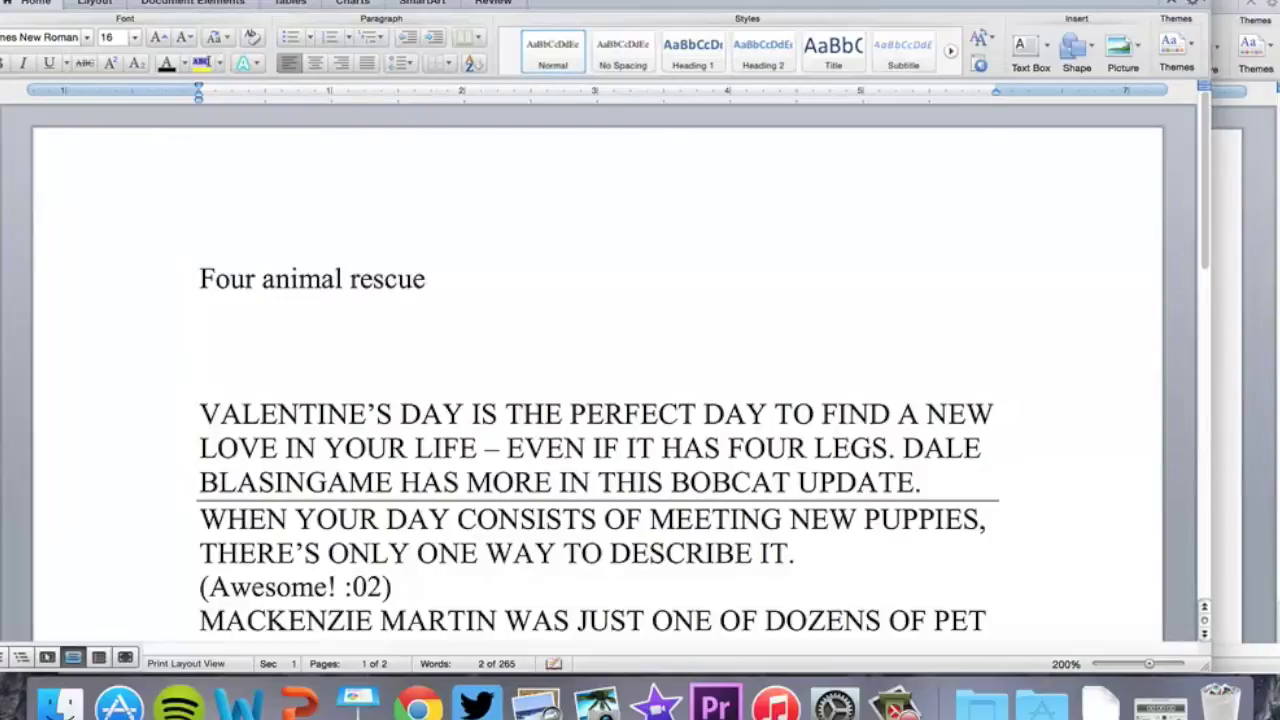
type(" groups came to")
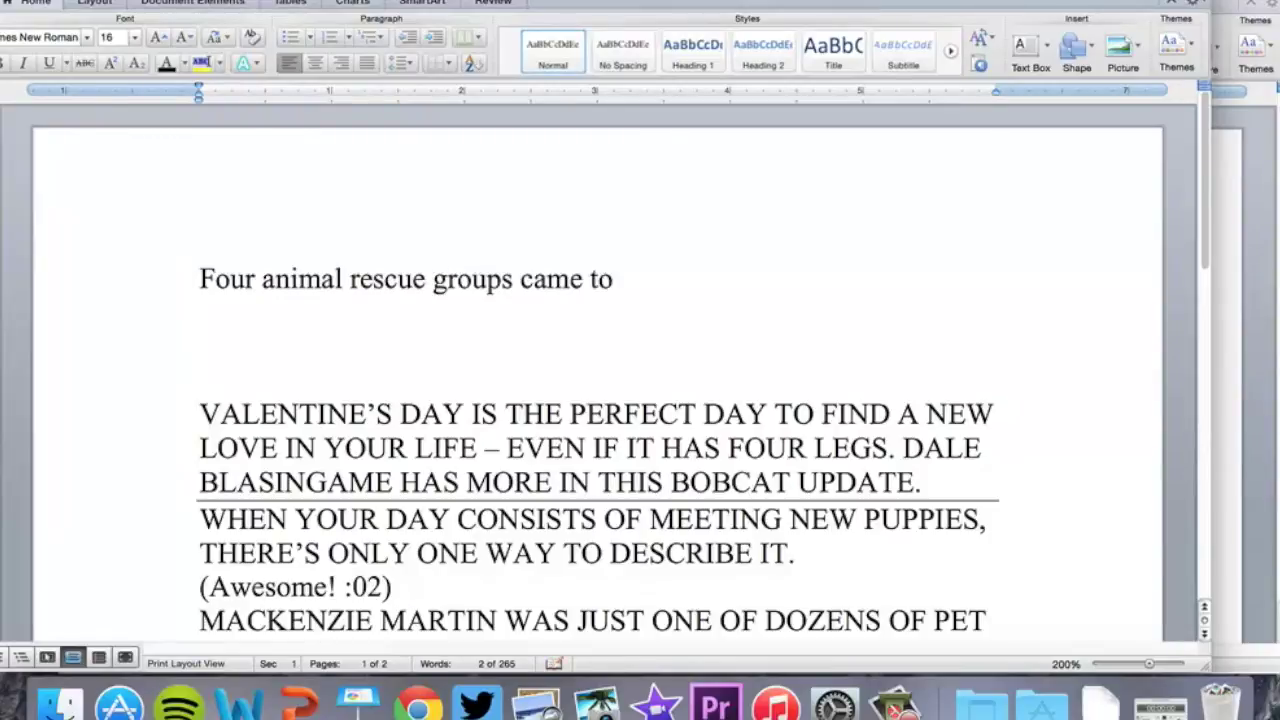
type("gether Satu")
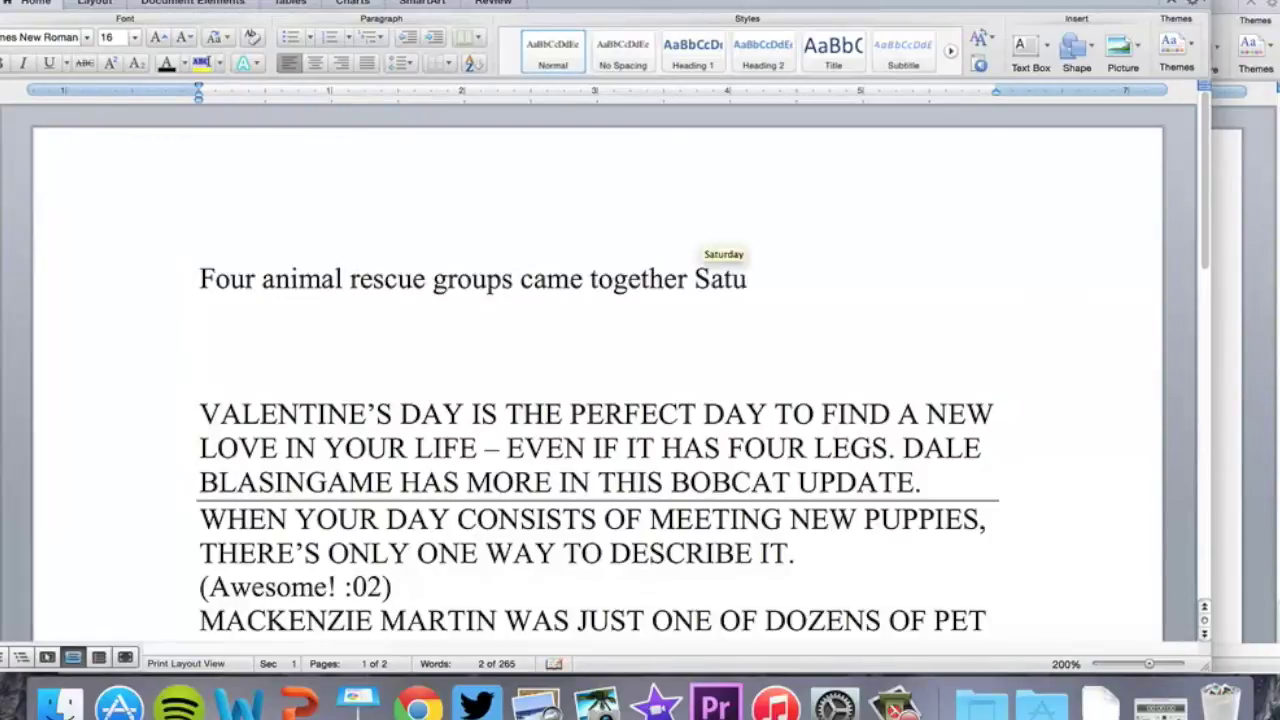
type("rday to h")
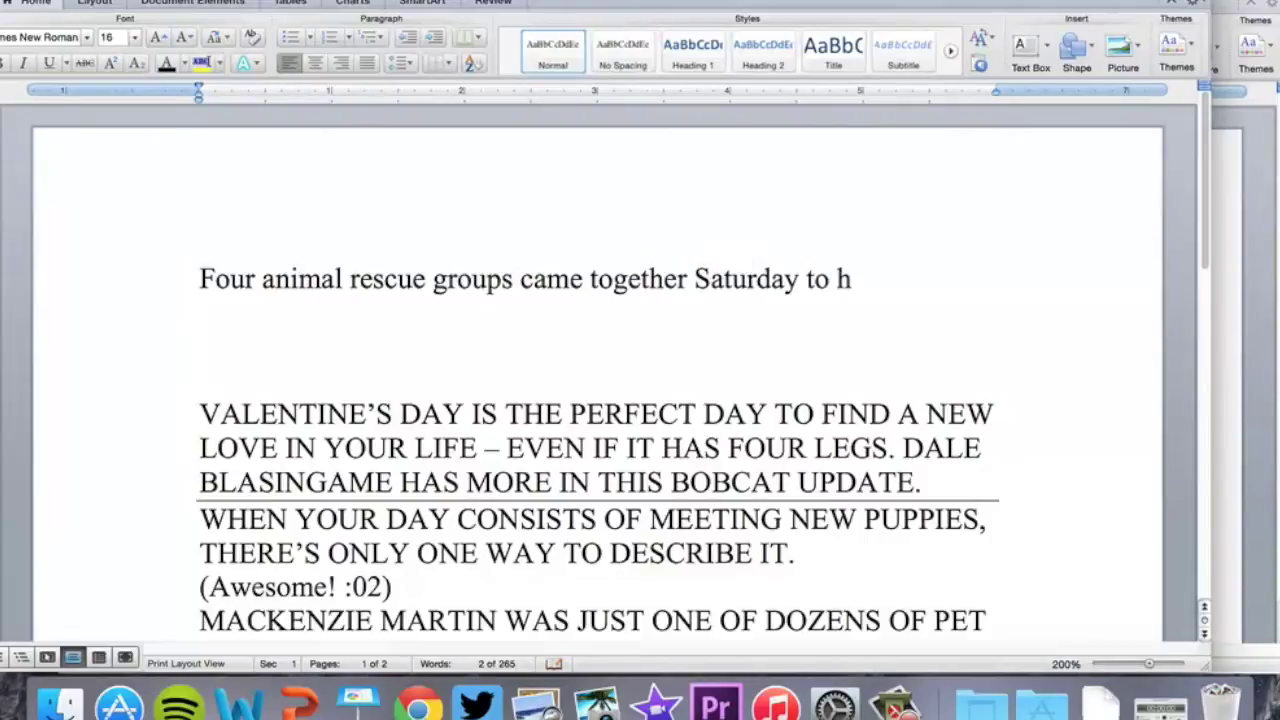
type("old a pet adop")
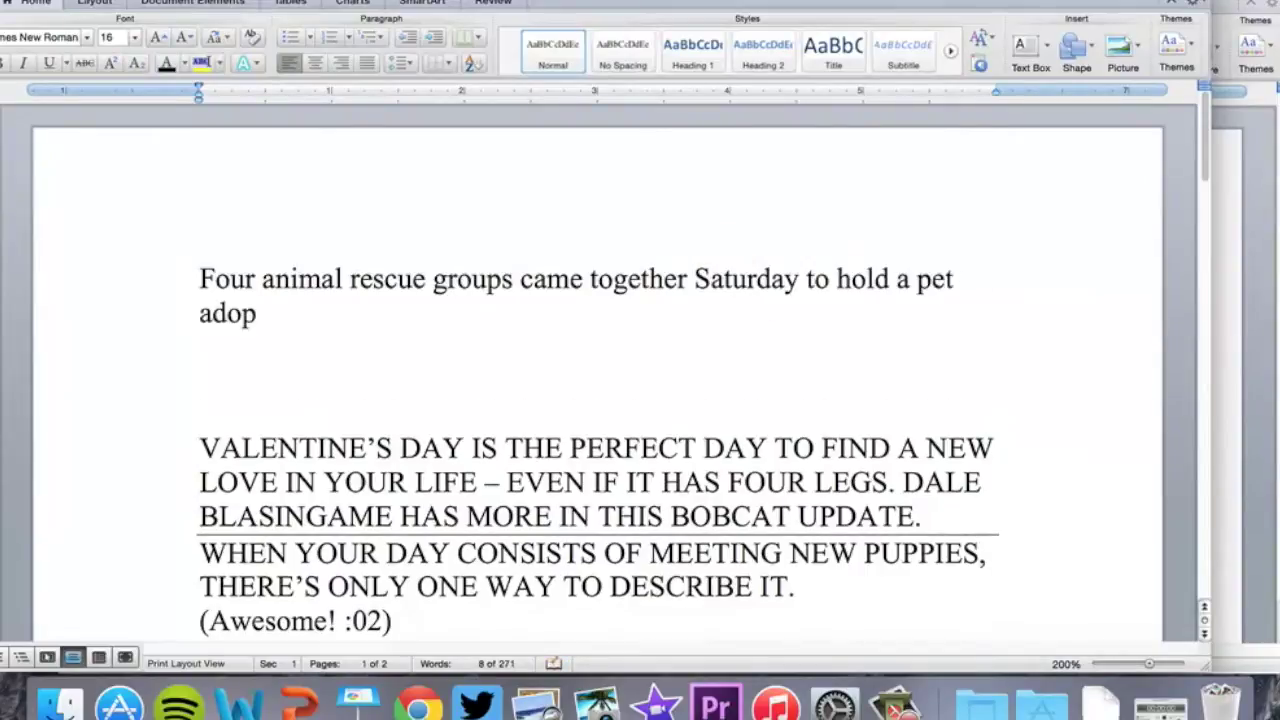
type("tion event at the")
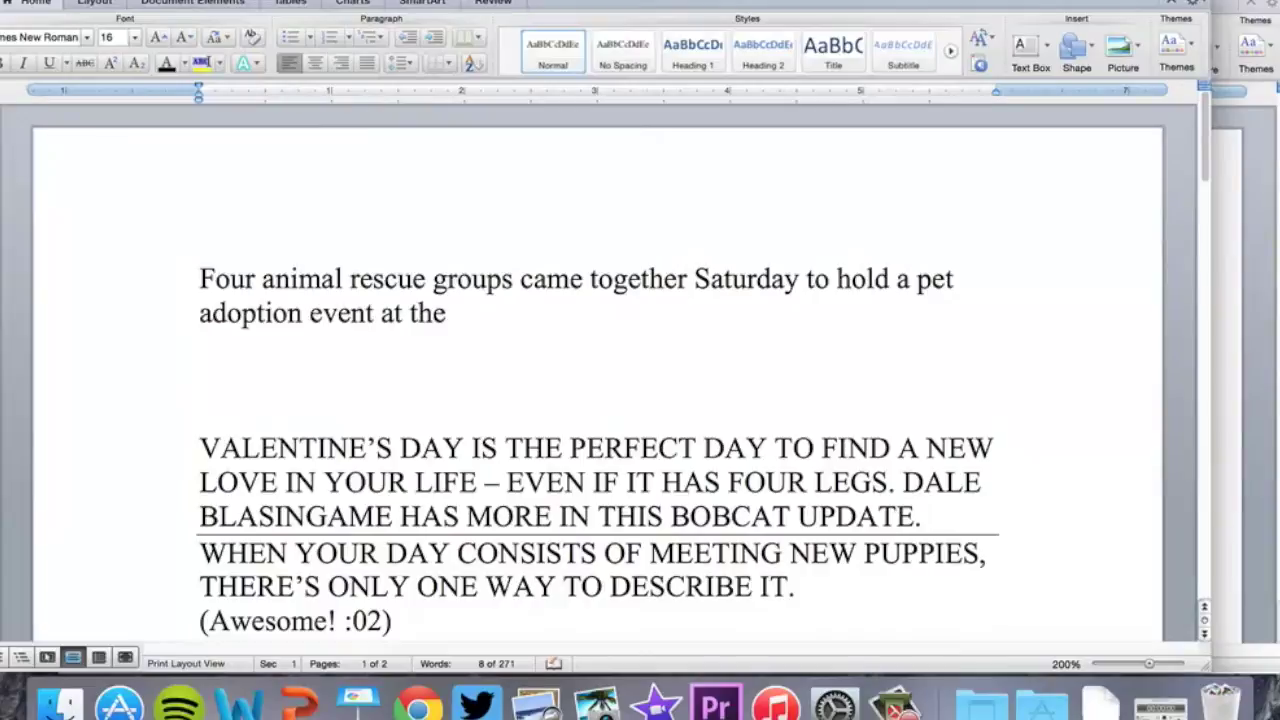
type(" PetSmart")
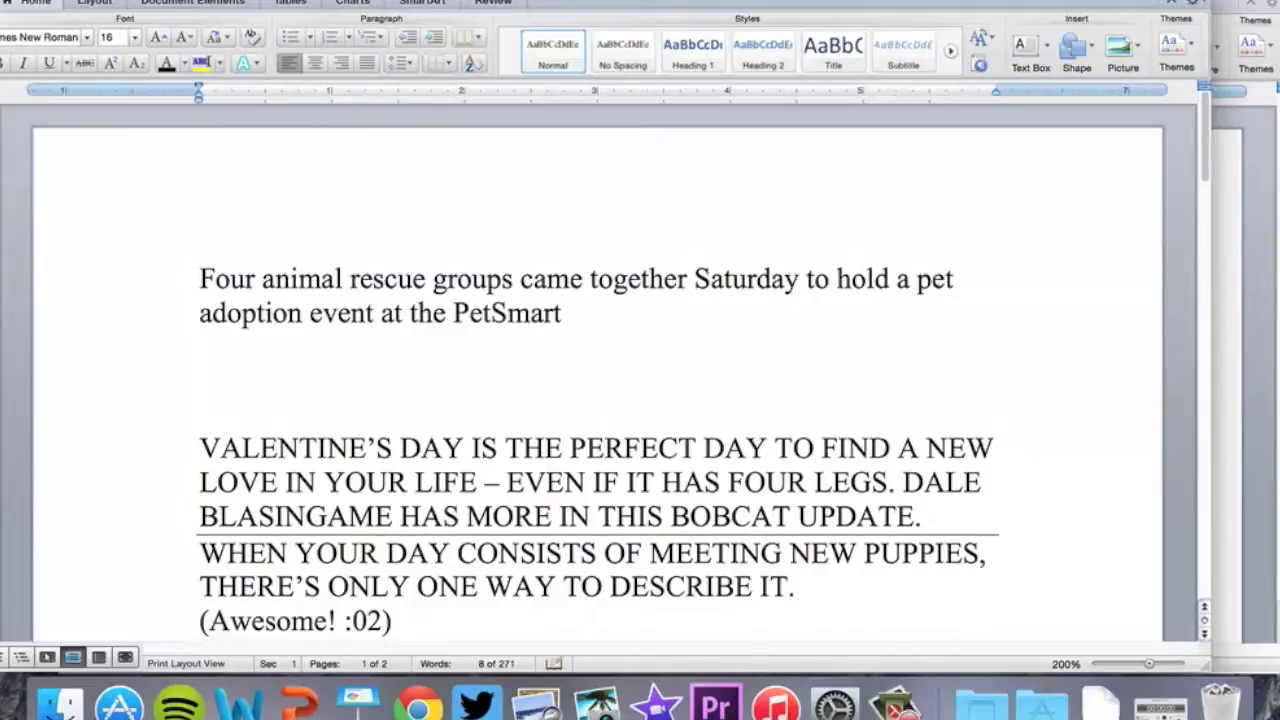
type(" in New Braunfels")
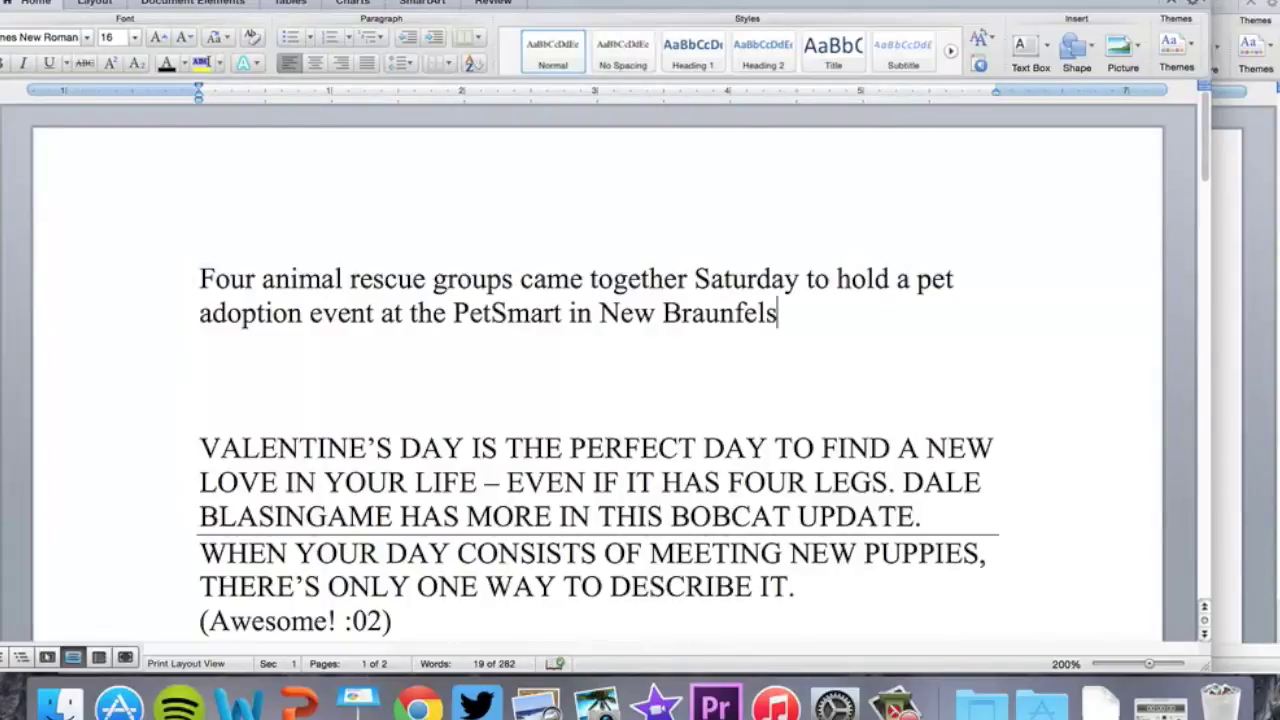
type("to find for")
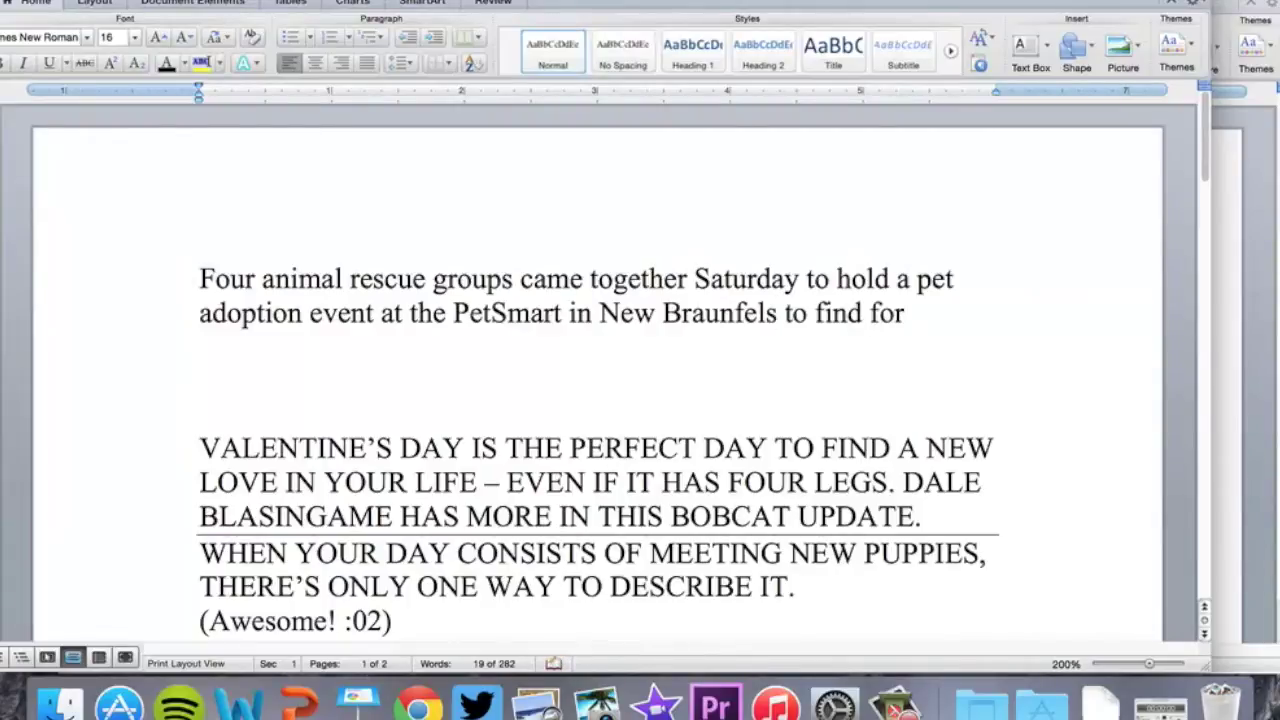
type("ever homes for")
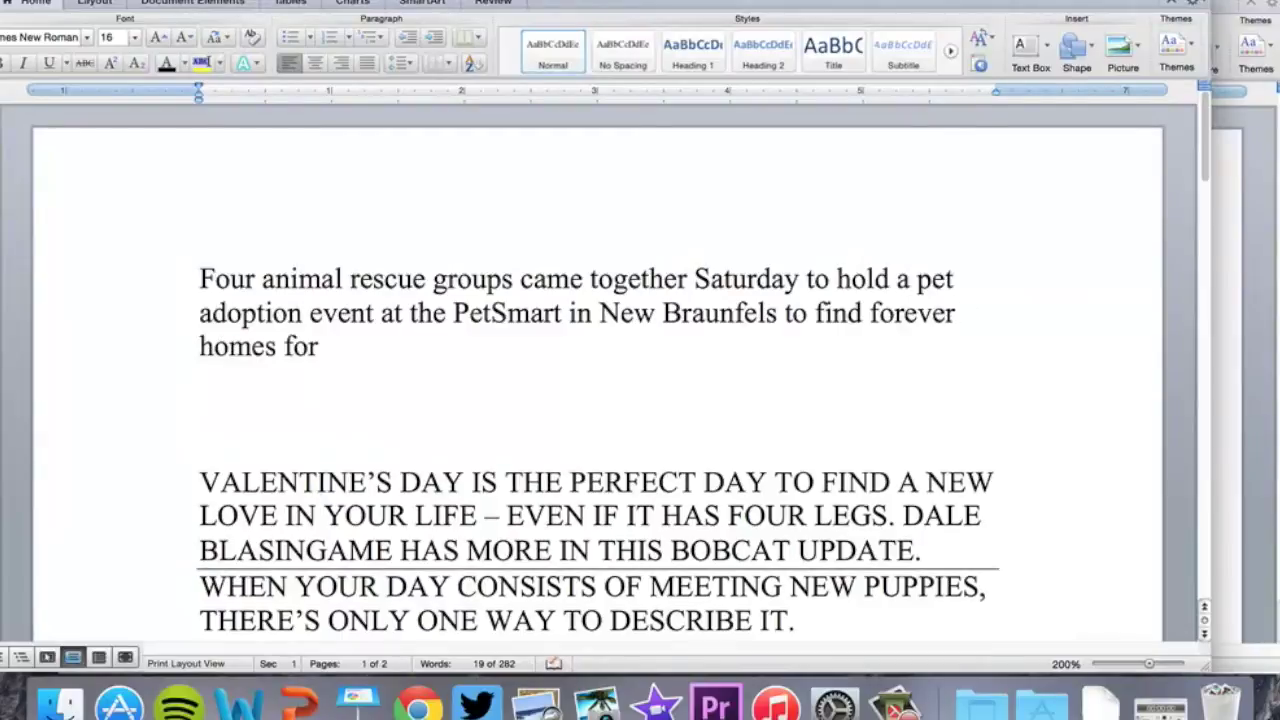
type(" more then three dozens")
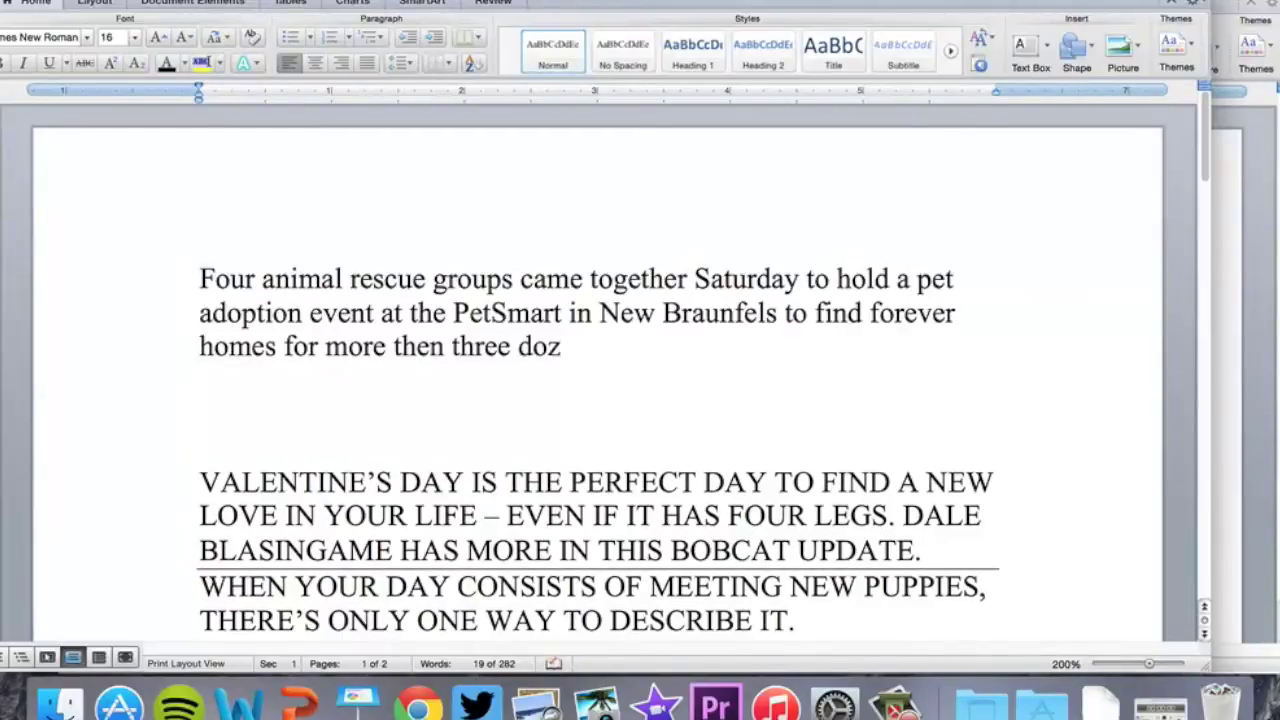
key("BackSpace")
type("anaims")
key("BackSpace")
key("BackSpace")
key("BackSpace")
key("BackSpace")
type("imals.")
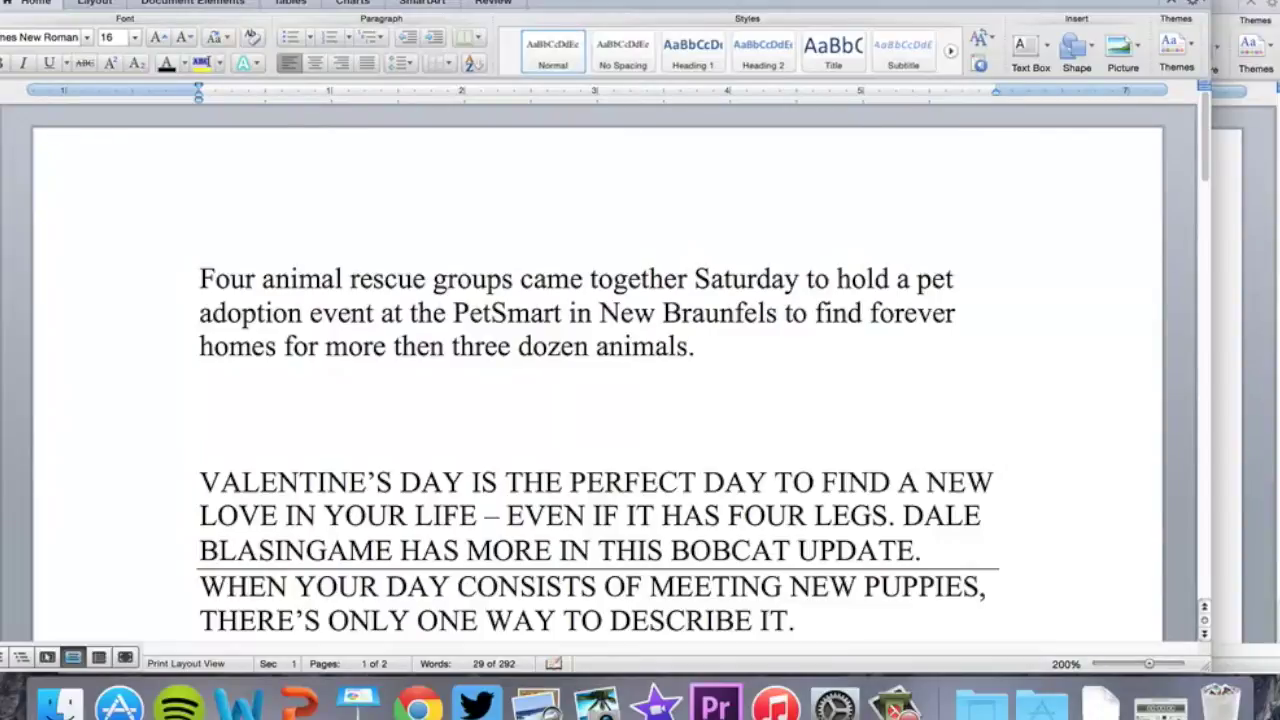
key("Return")
key("Return")
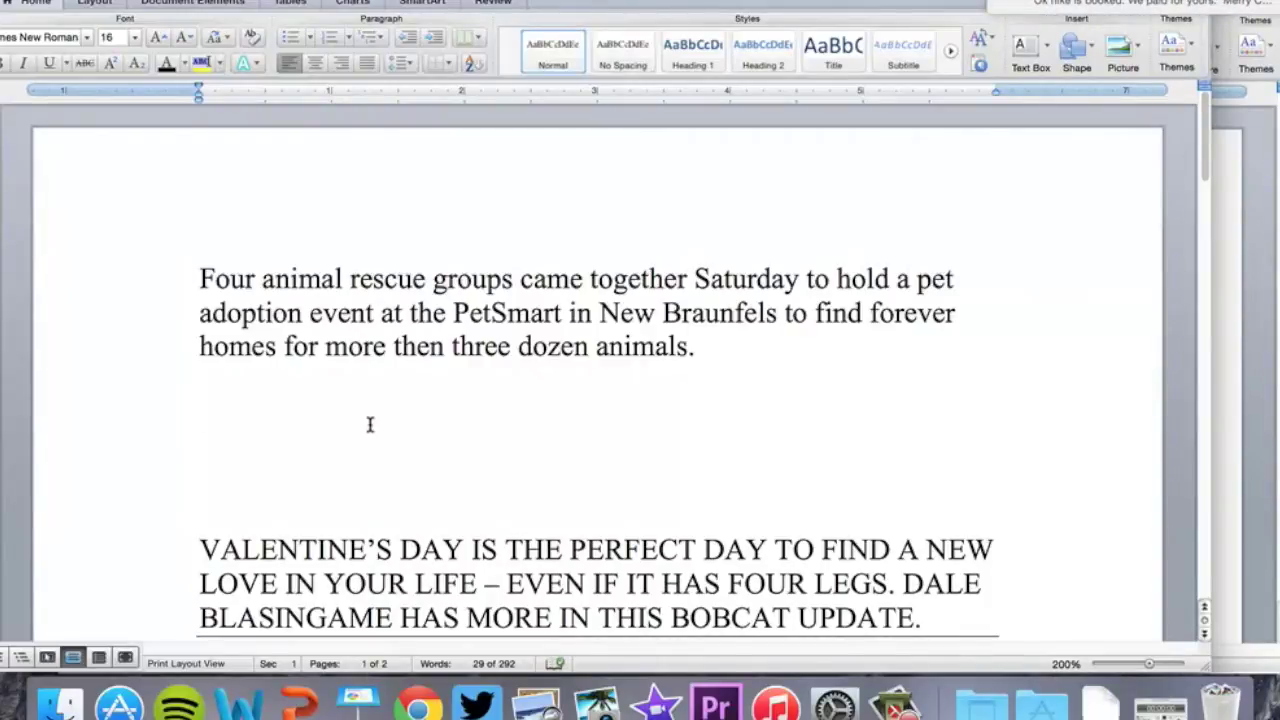
scroll(369, 425, "down", 5)
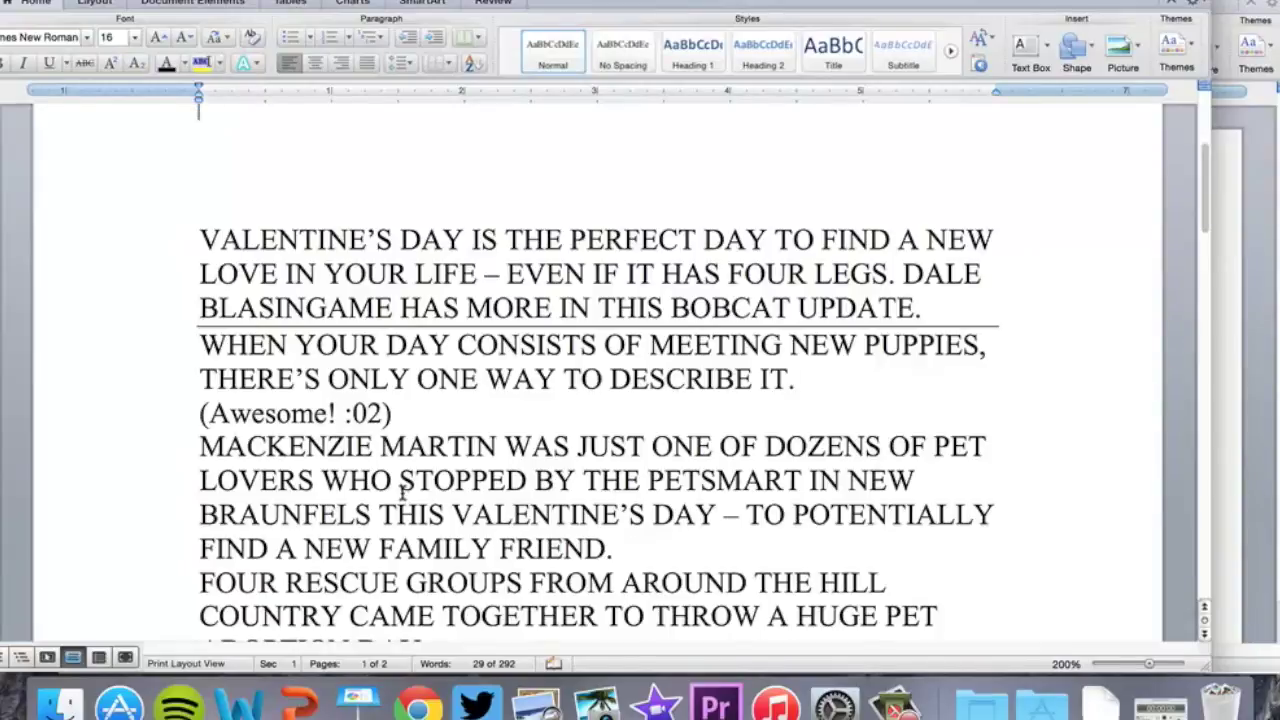
Delete the opening script lines from VALENTINE'S through FRIEND. and the FOUR RESCUE GROUPS paragraph
scroll(403, 487, "up", 3)
scroll(403, 487, "down", 4)
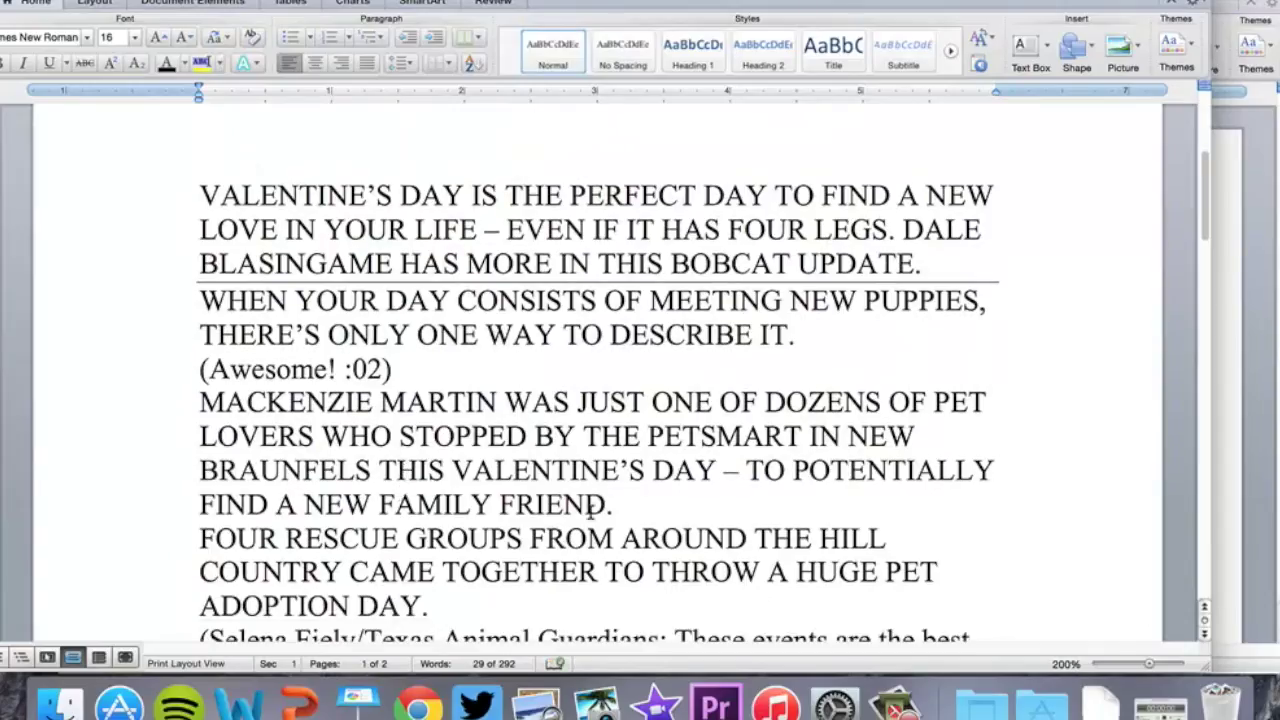
left_click_drag(620, 504, 586, 504)
left_click_drag(545, 457, 199, 195)
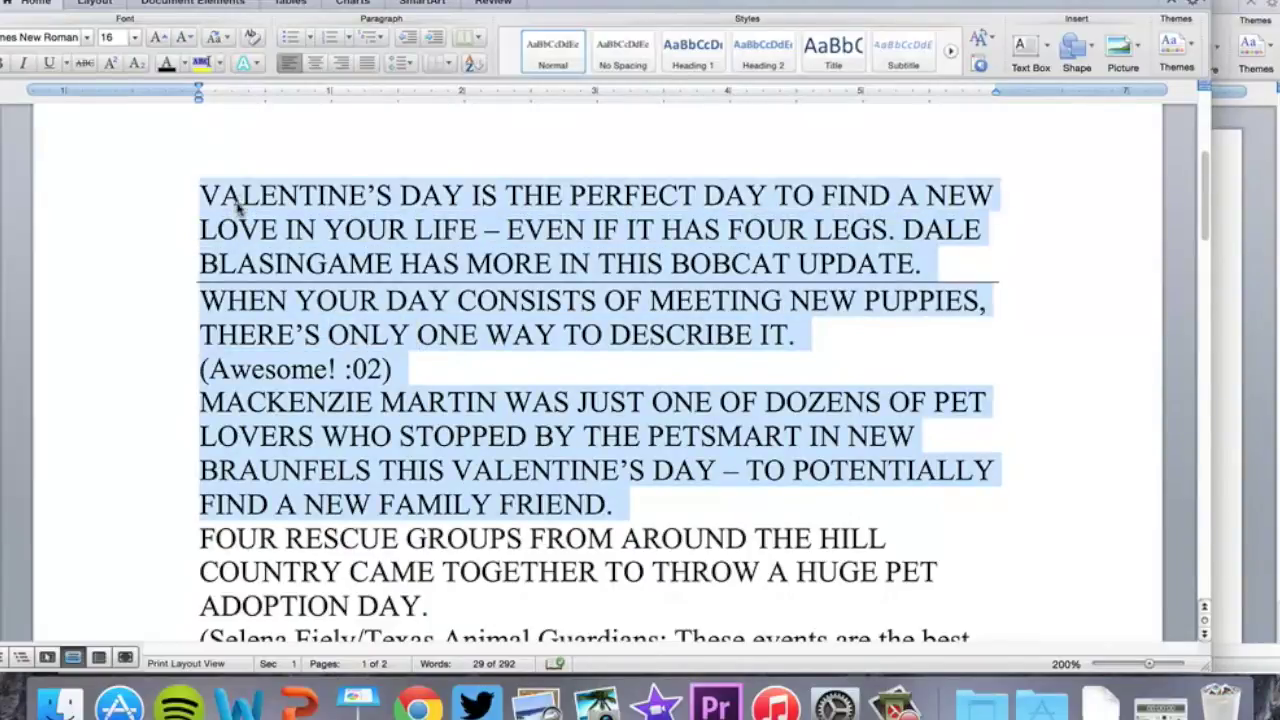
key("BackSpace")
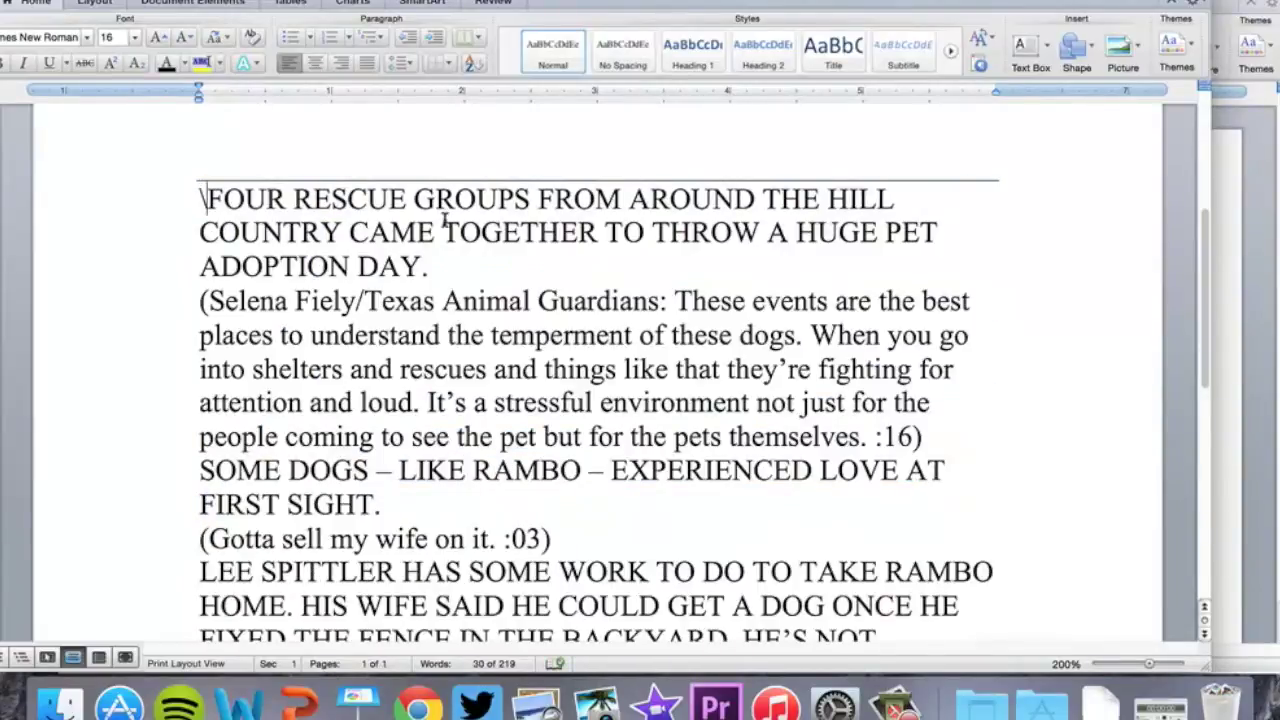
left_click_drag(436, 268, 196, 192)
key("BackSpace")
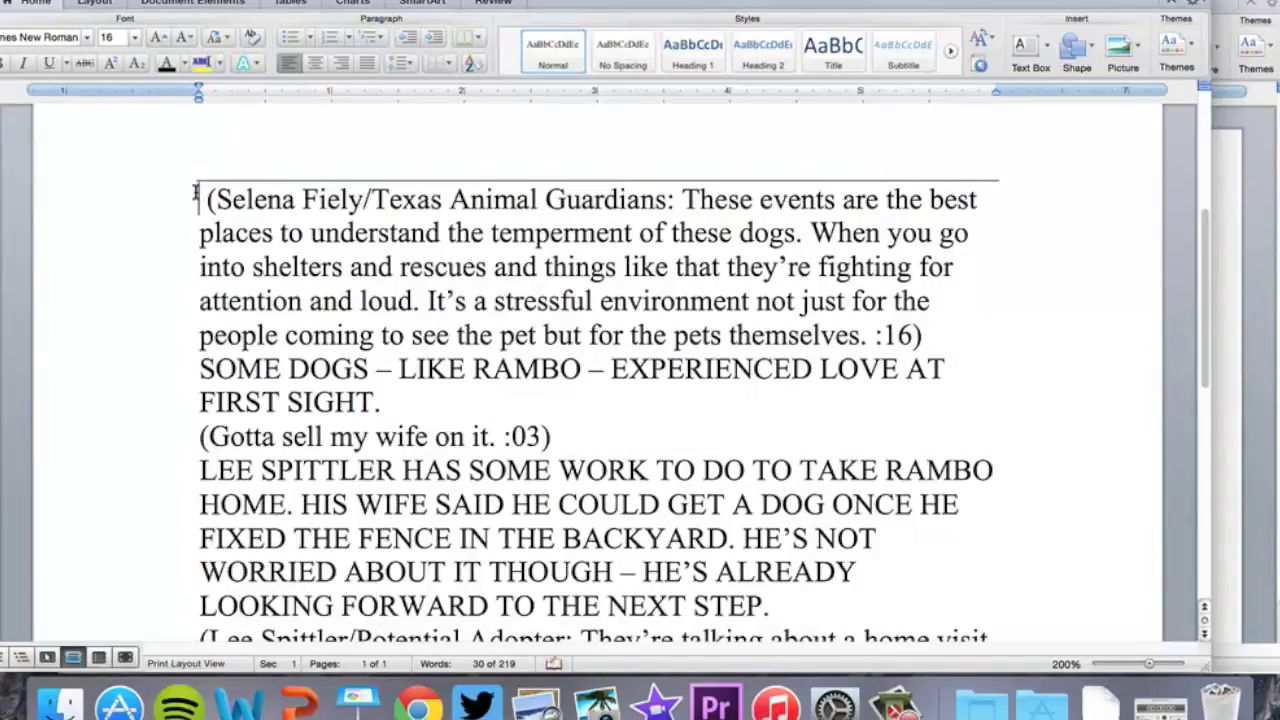
type("Four animal rescue groups came together Saturday to hold a pet adoption event at the PetSmart in New Braunfels to find forever homes for more then three dozen animals.")
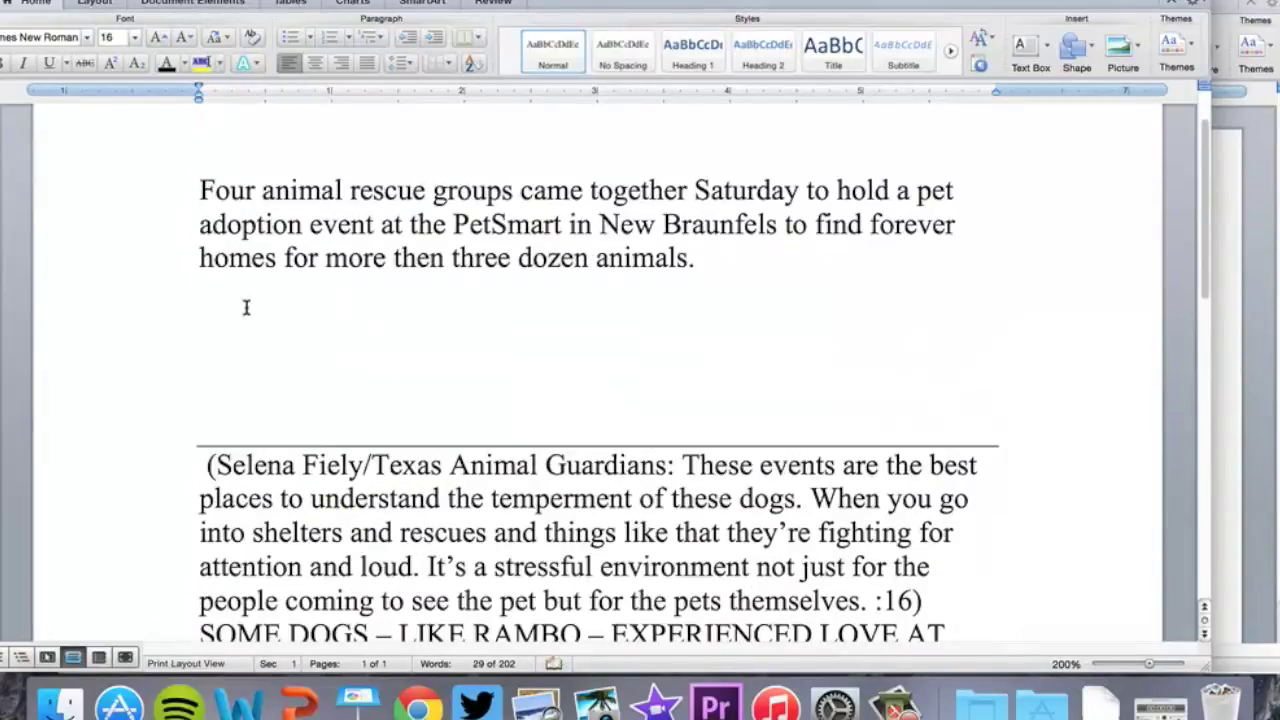
Write the paragraph on ARF and Texas Animal Guardians bringing terriers, chihuahuas, pit bulls, kittens, and shaded booths
type("Groups")
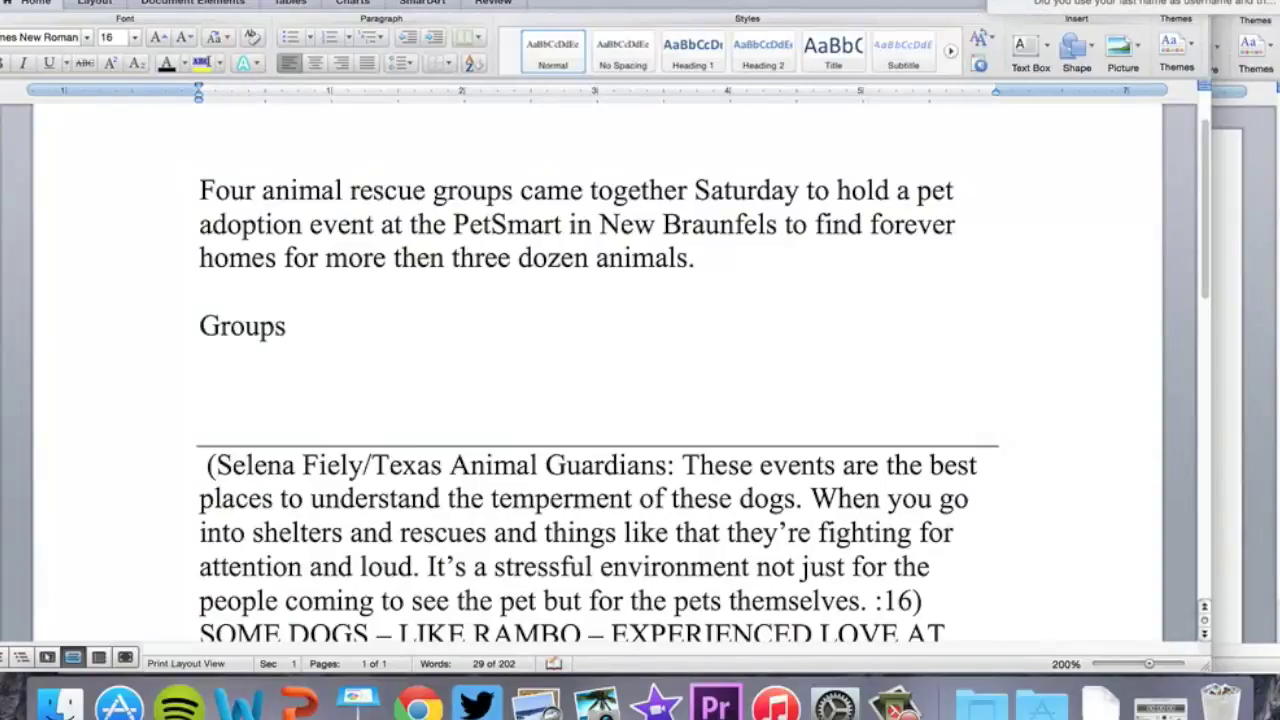
type(" like the AR")
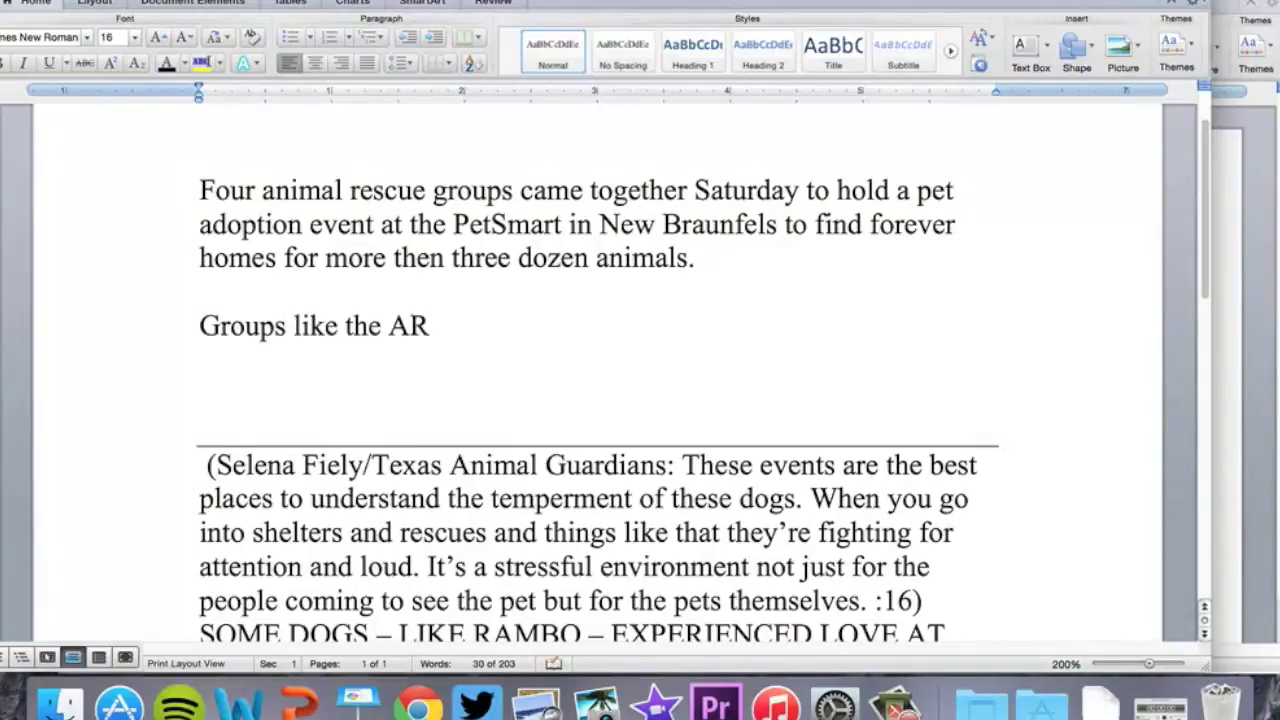
type("F and Texas")
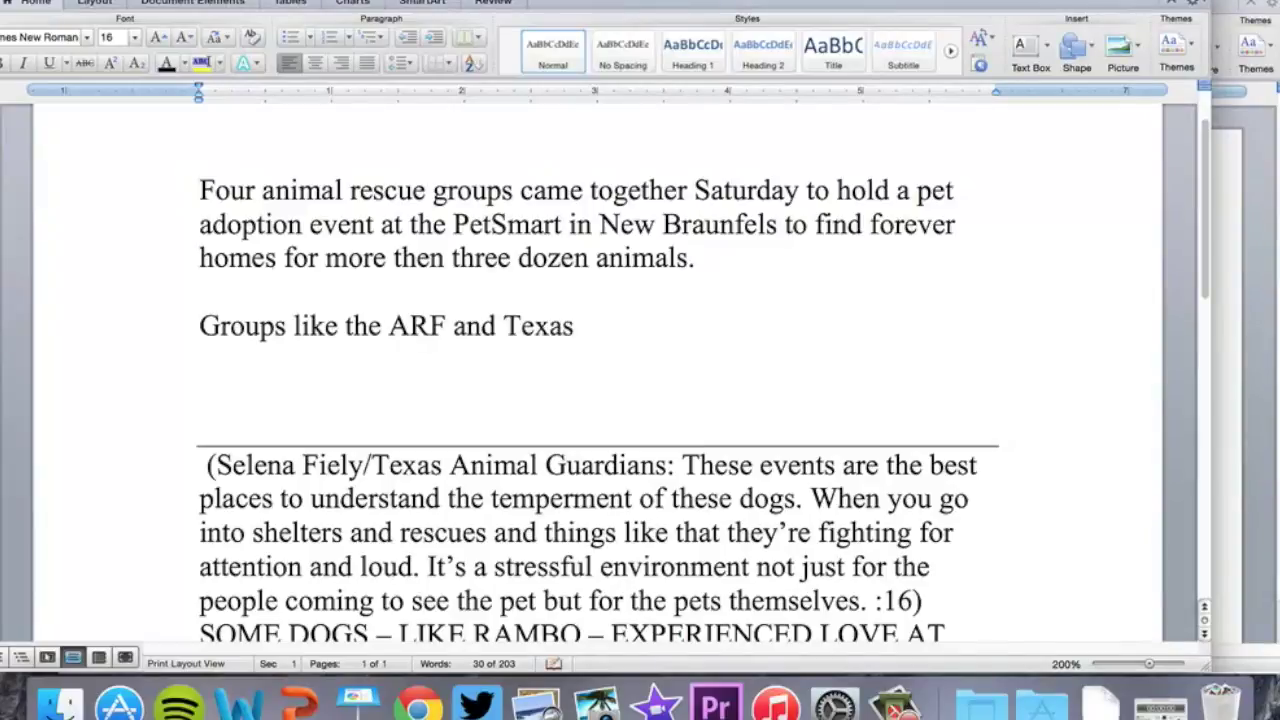
type(" Animal Gua")
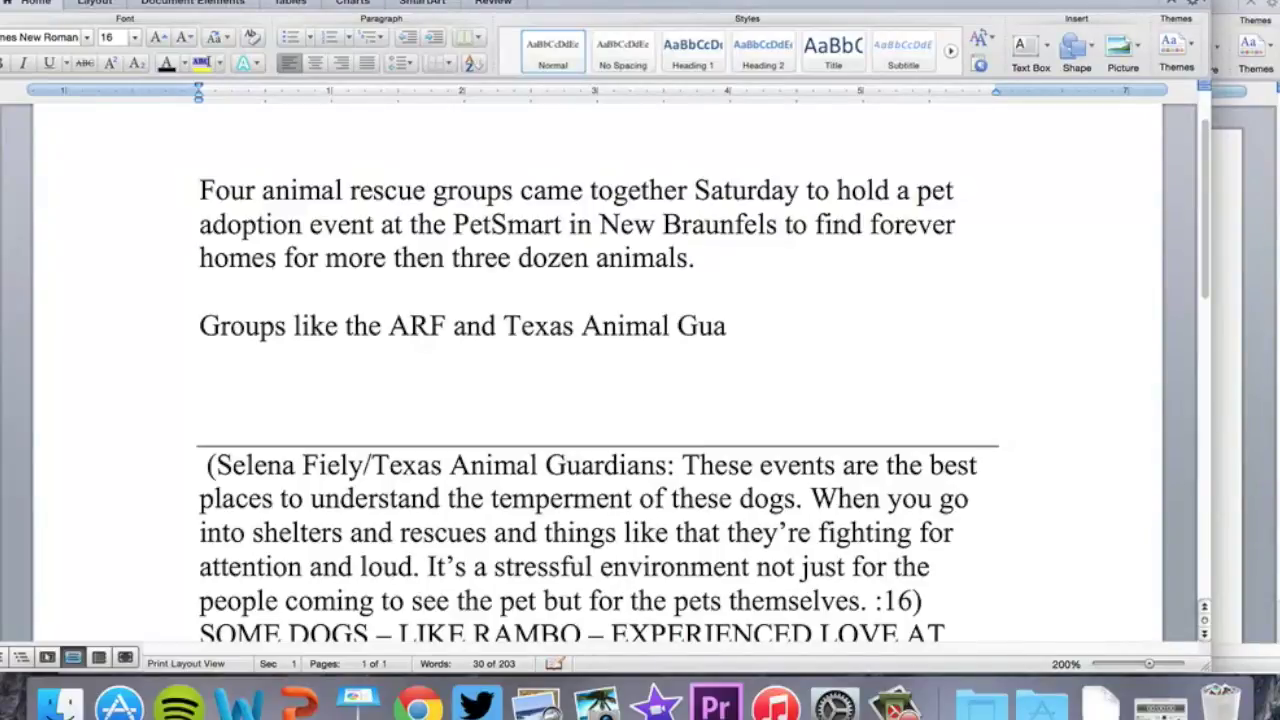
type("rdians")
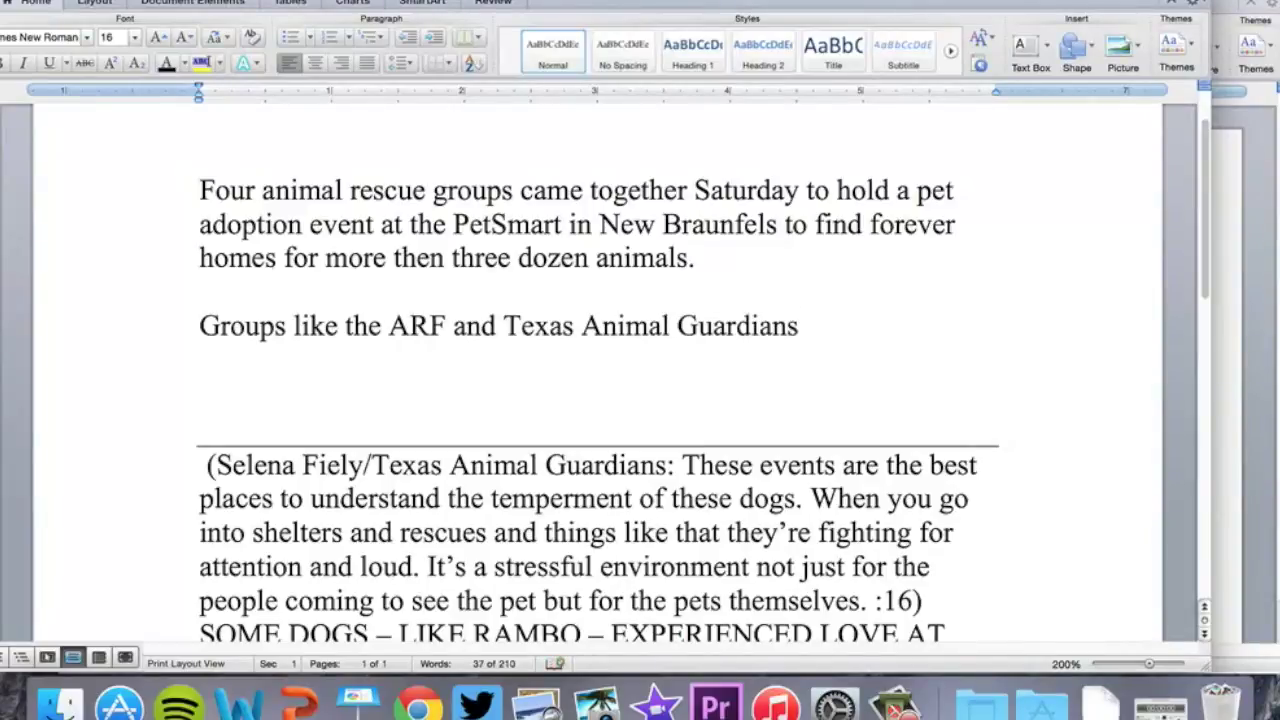
type(" brought everything from")
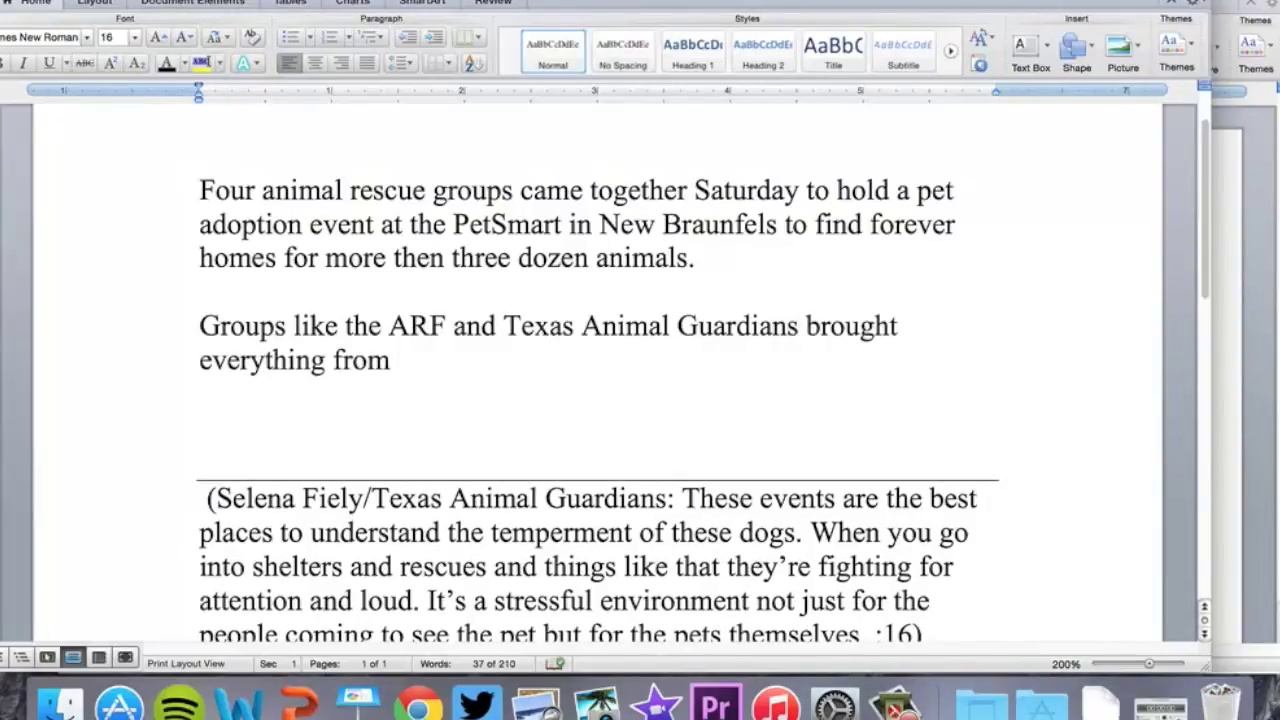
type(" short-haired terri")
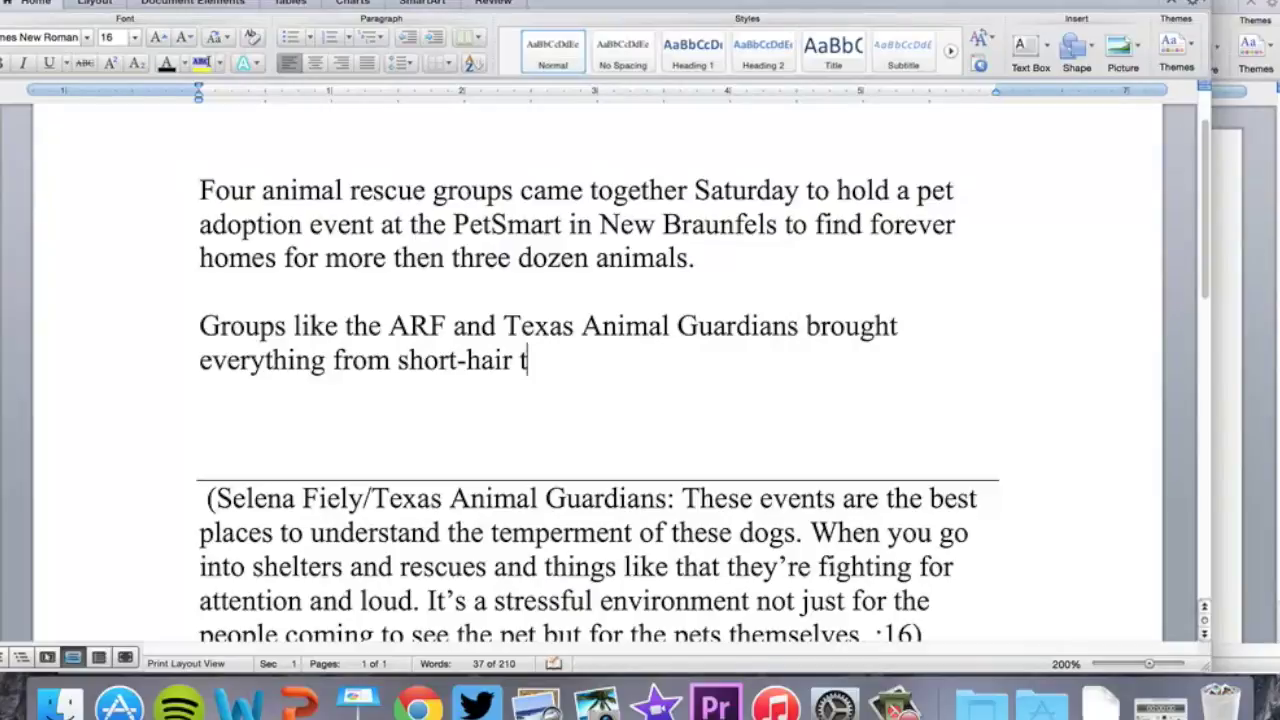
type("ers")
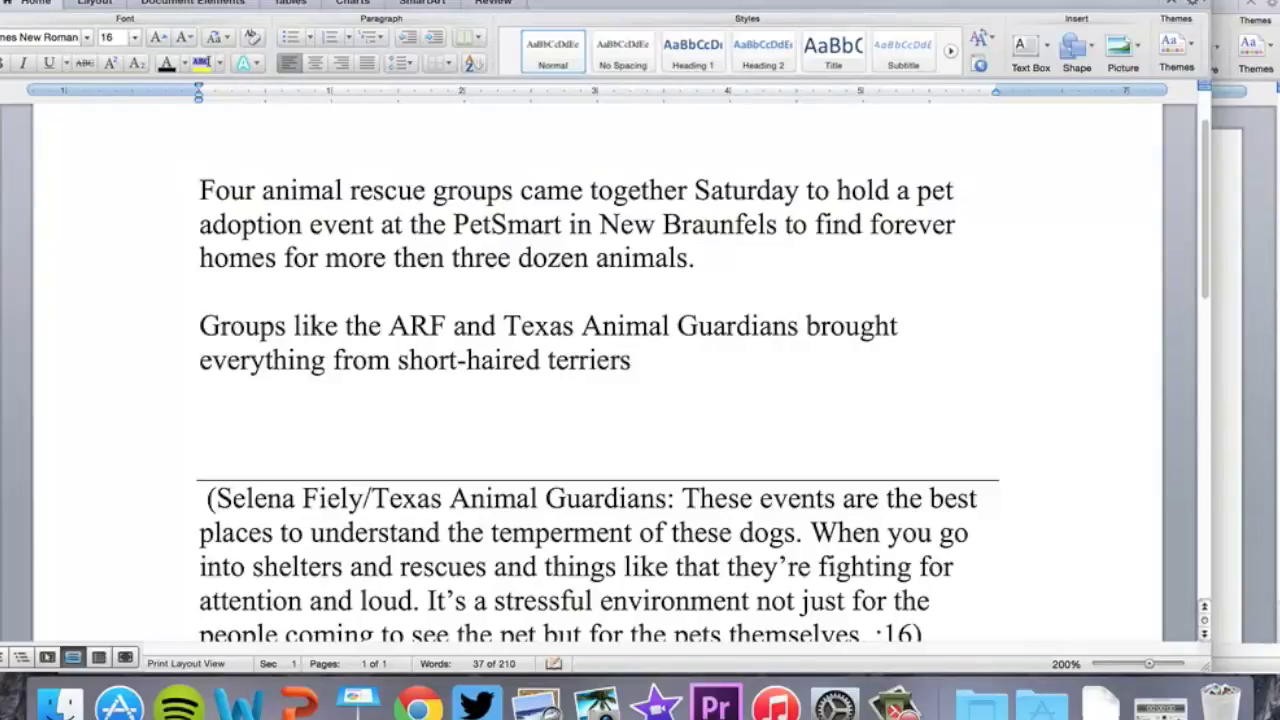
type(",")
key("BackSpace")
type("to chih")
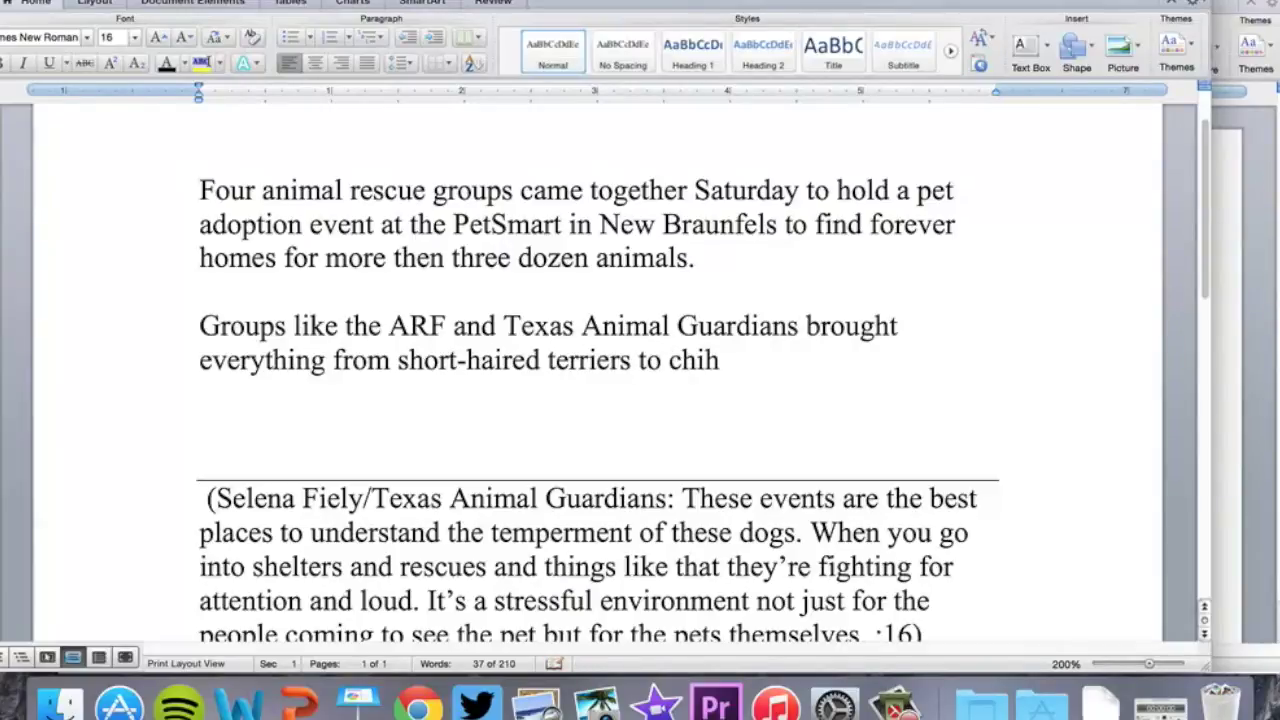
type("uahuas to ")
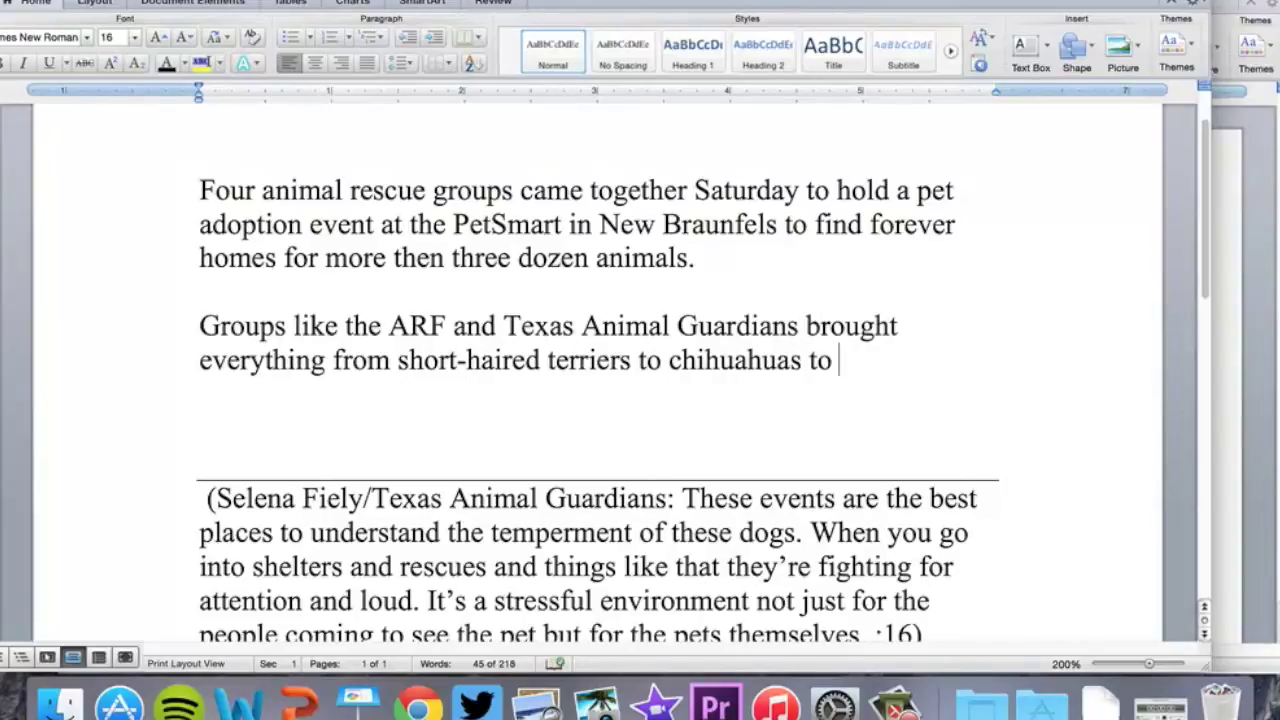
type("pit bulls and ")
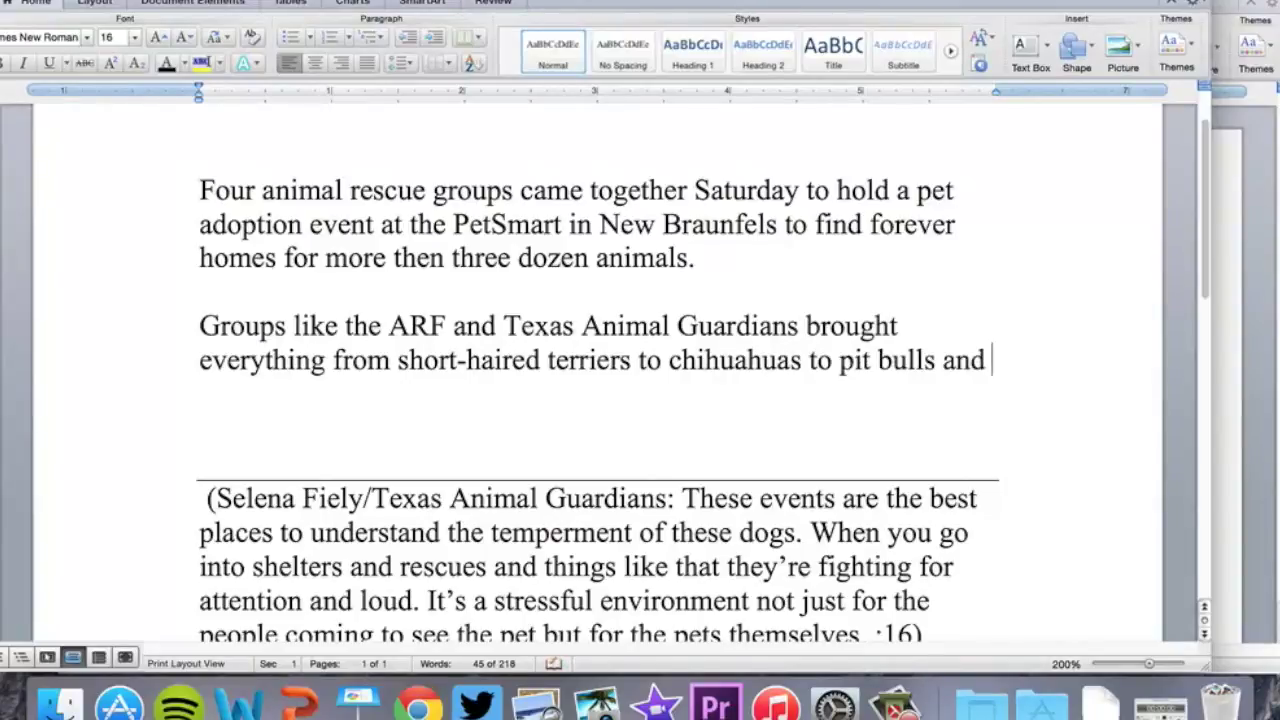
type("kittens t")
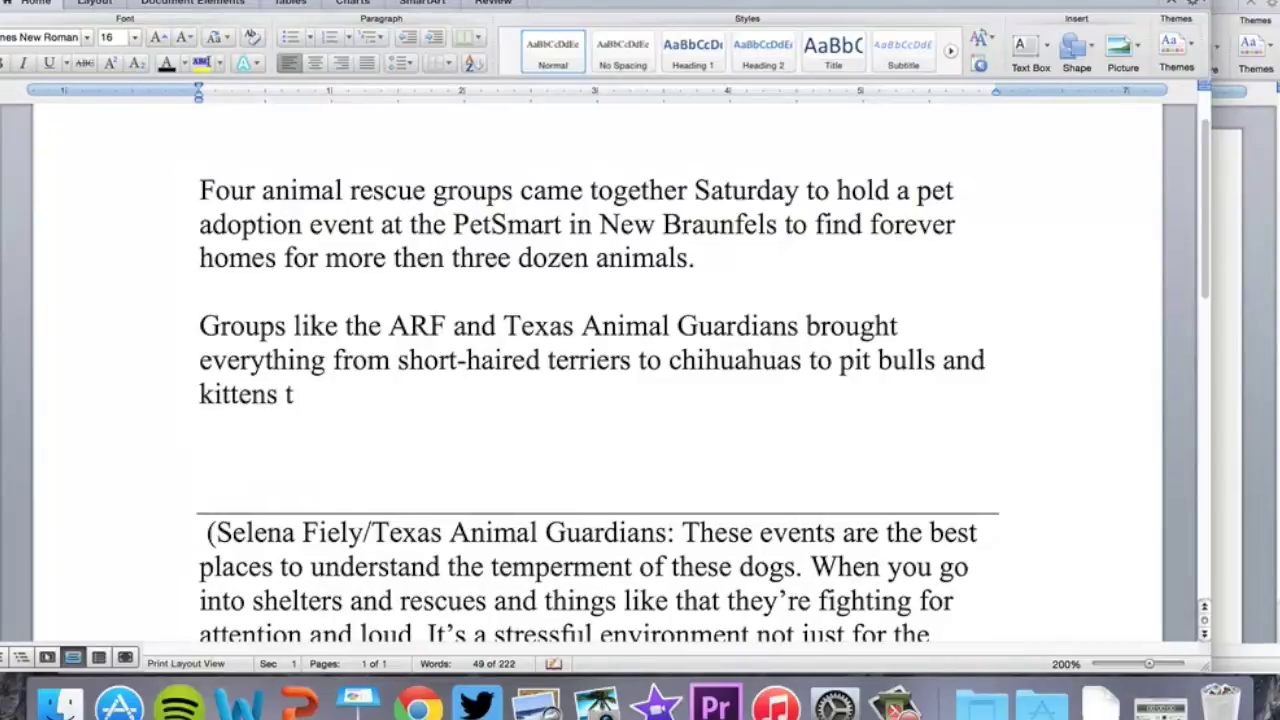
type("o the event. ")
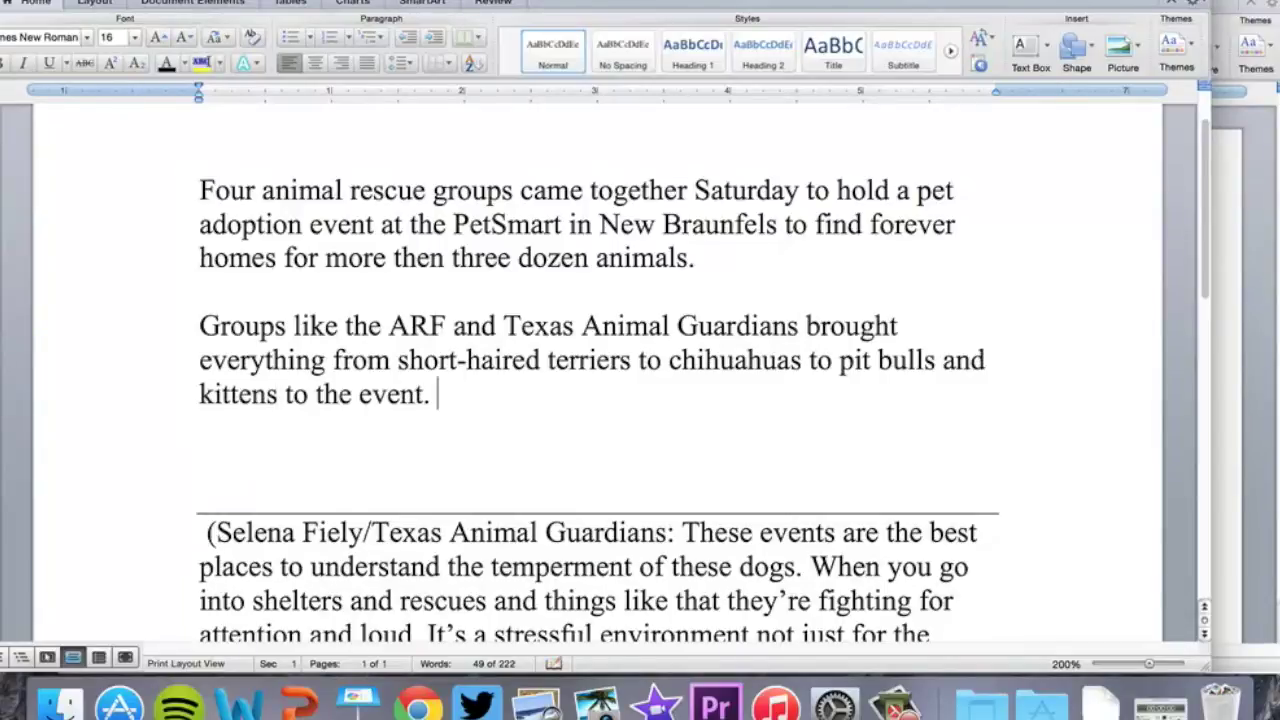
type("Booths")
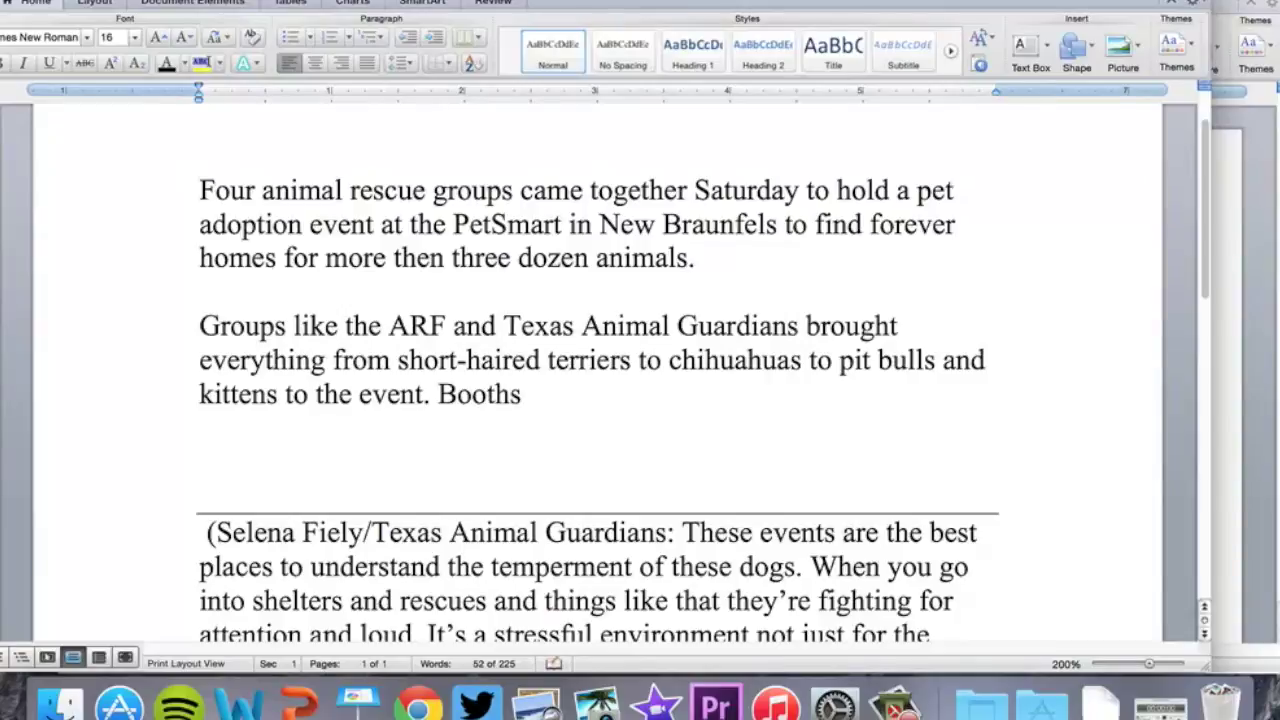
type(" were set up ou")
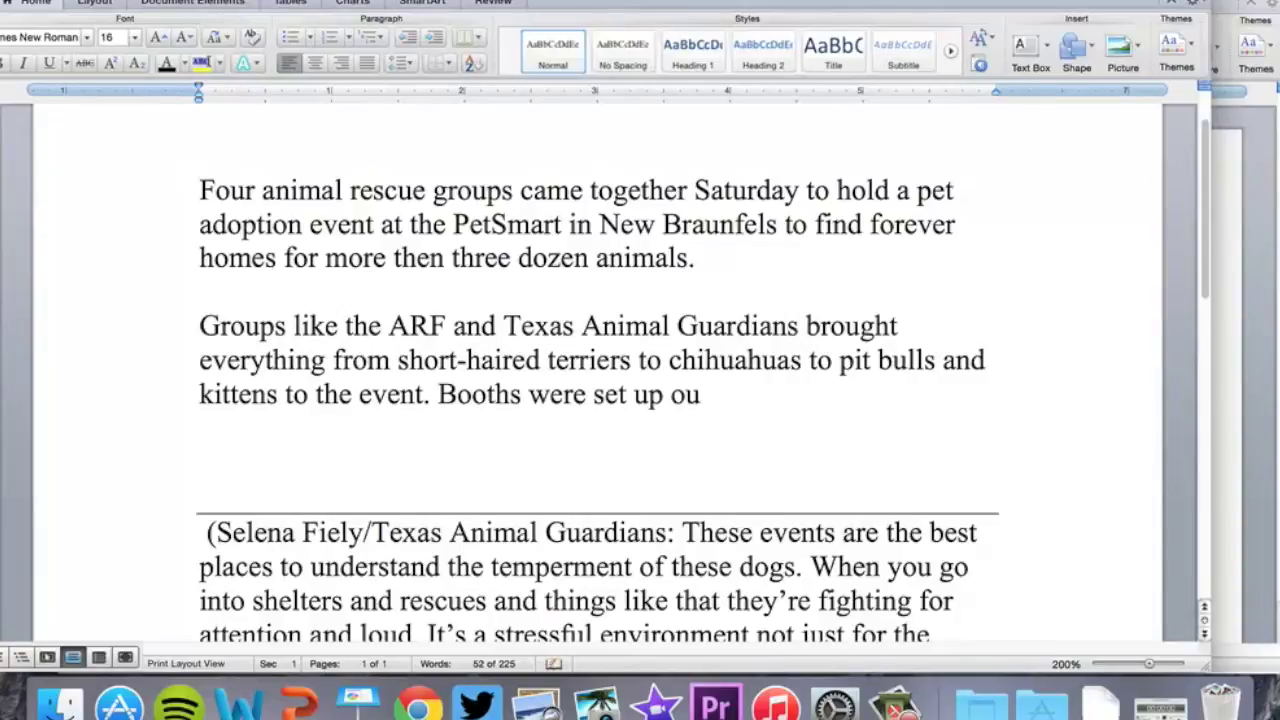
type("tside so")
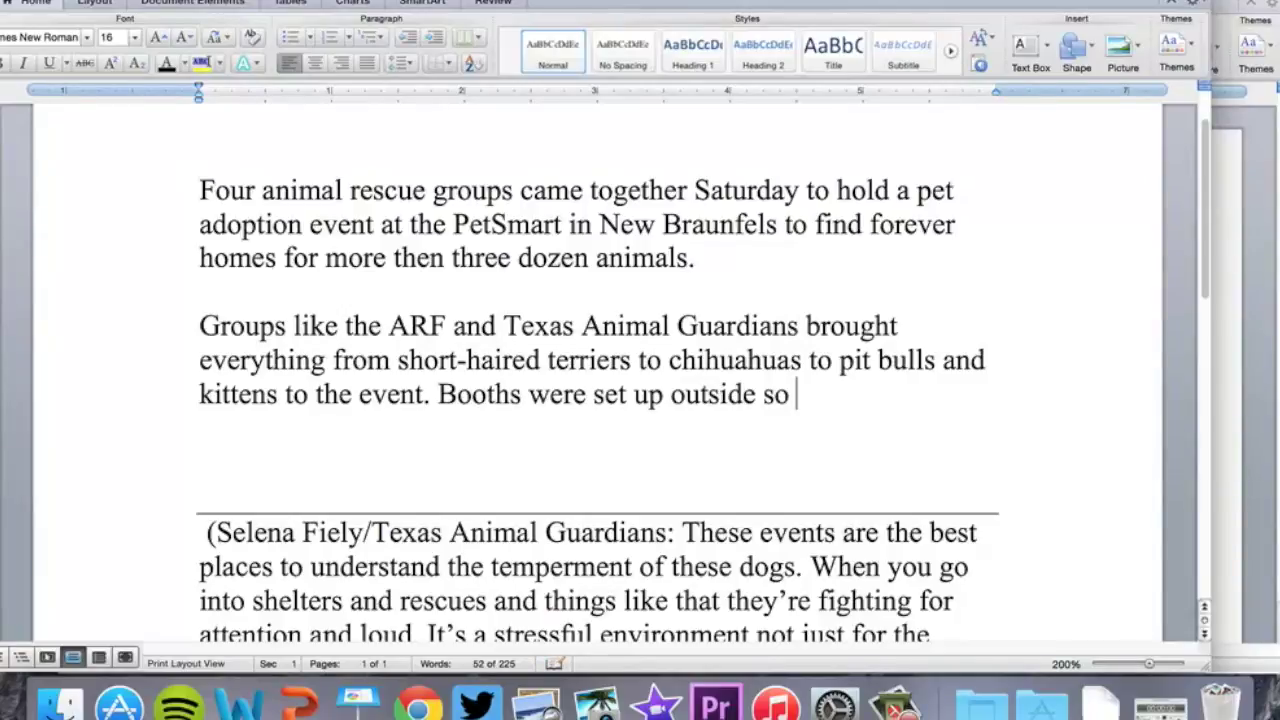
type(" potential ")
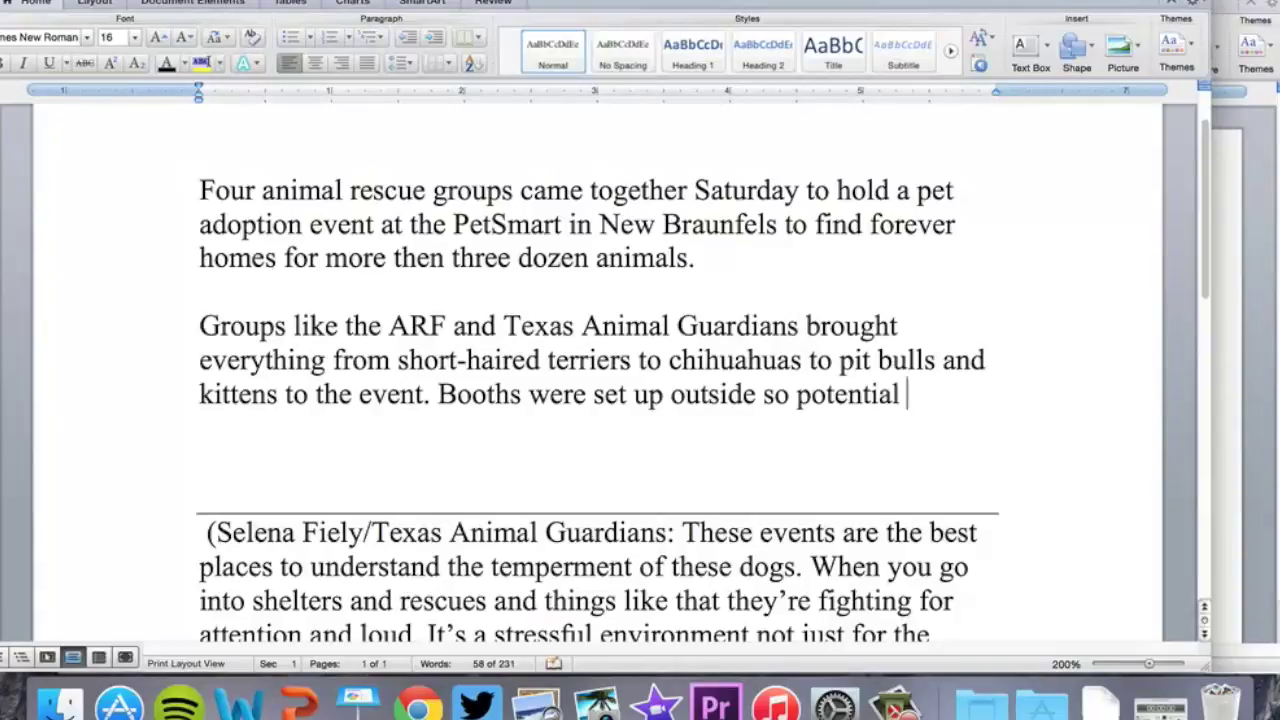
type("adopters")
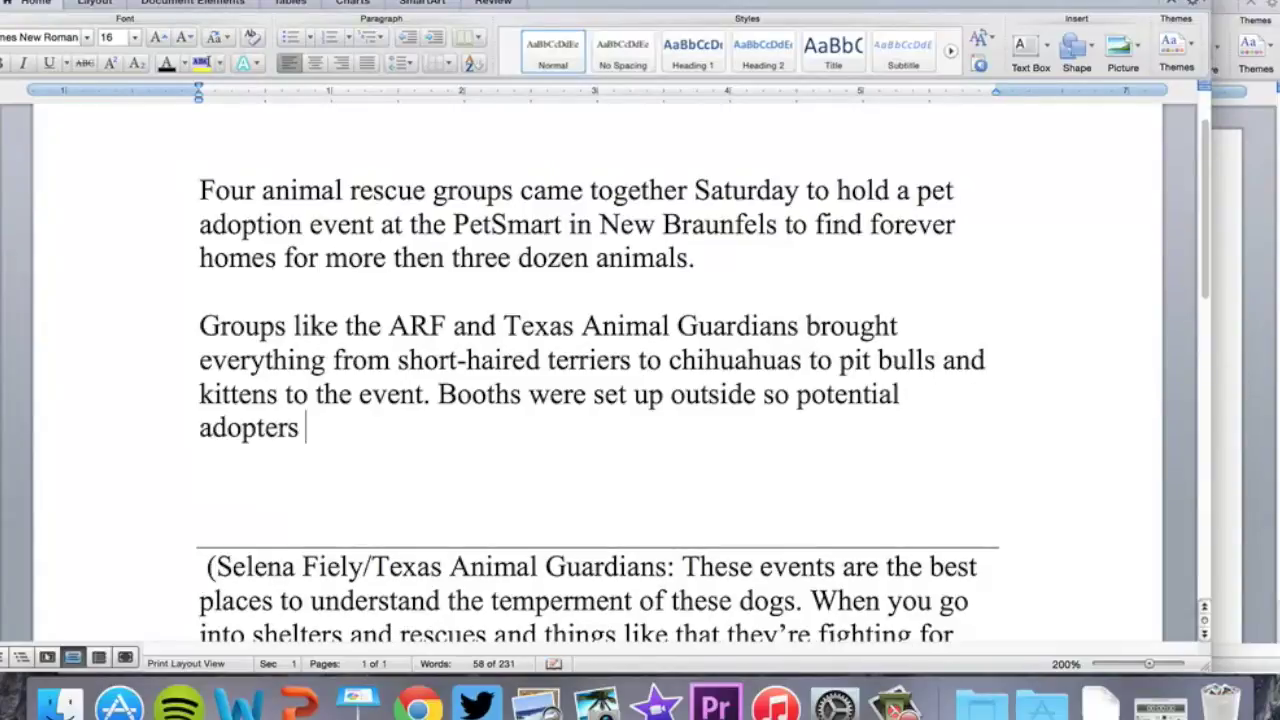
type(" could play")
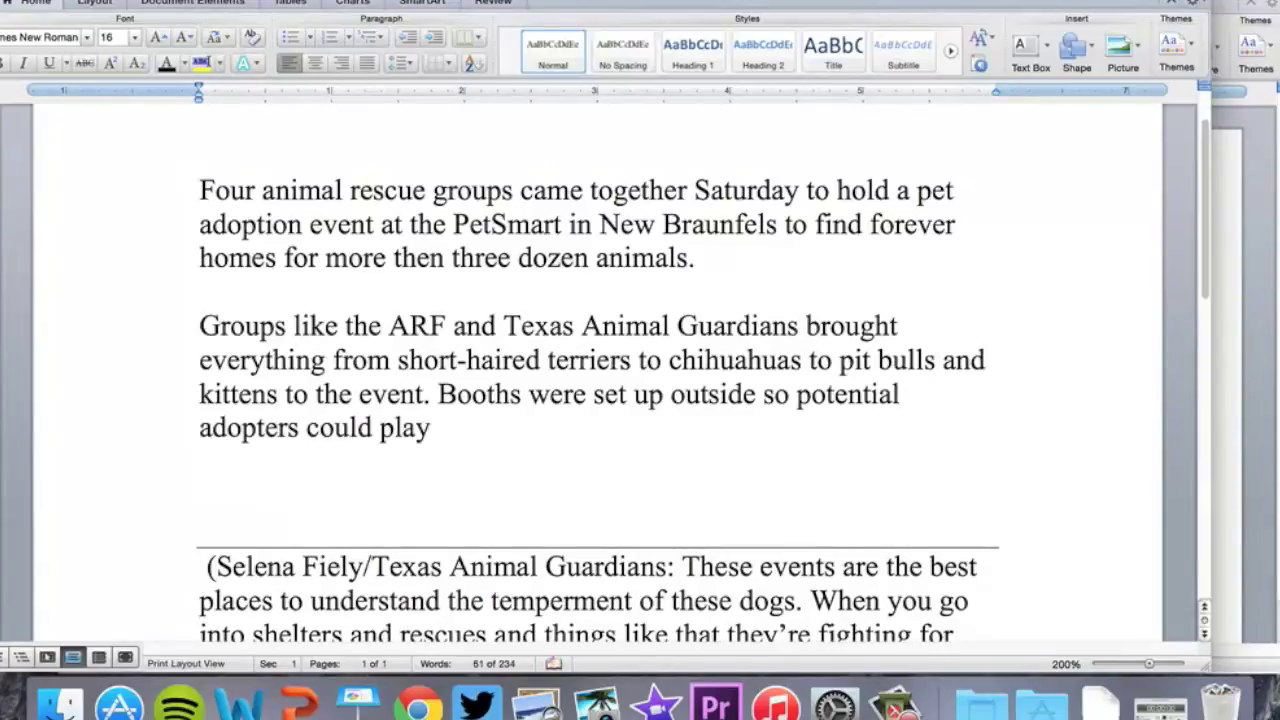
type(" with the animals")
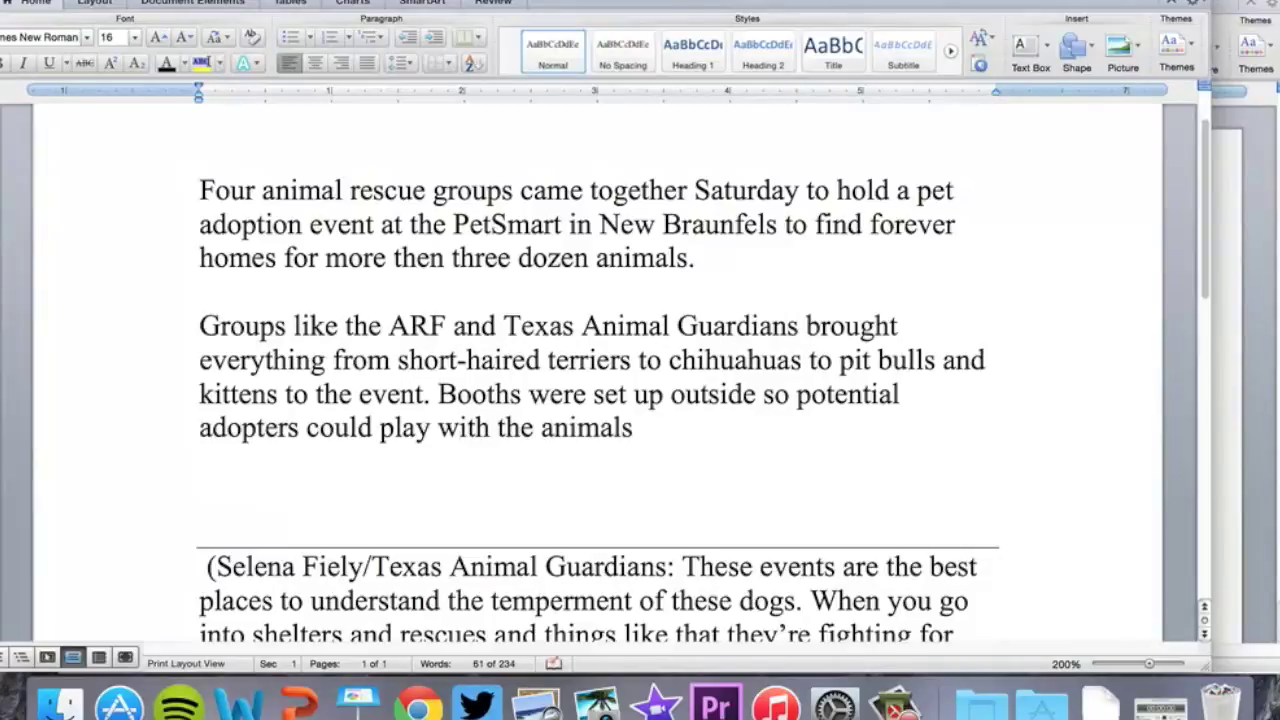
type(" in the shade.")
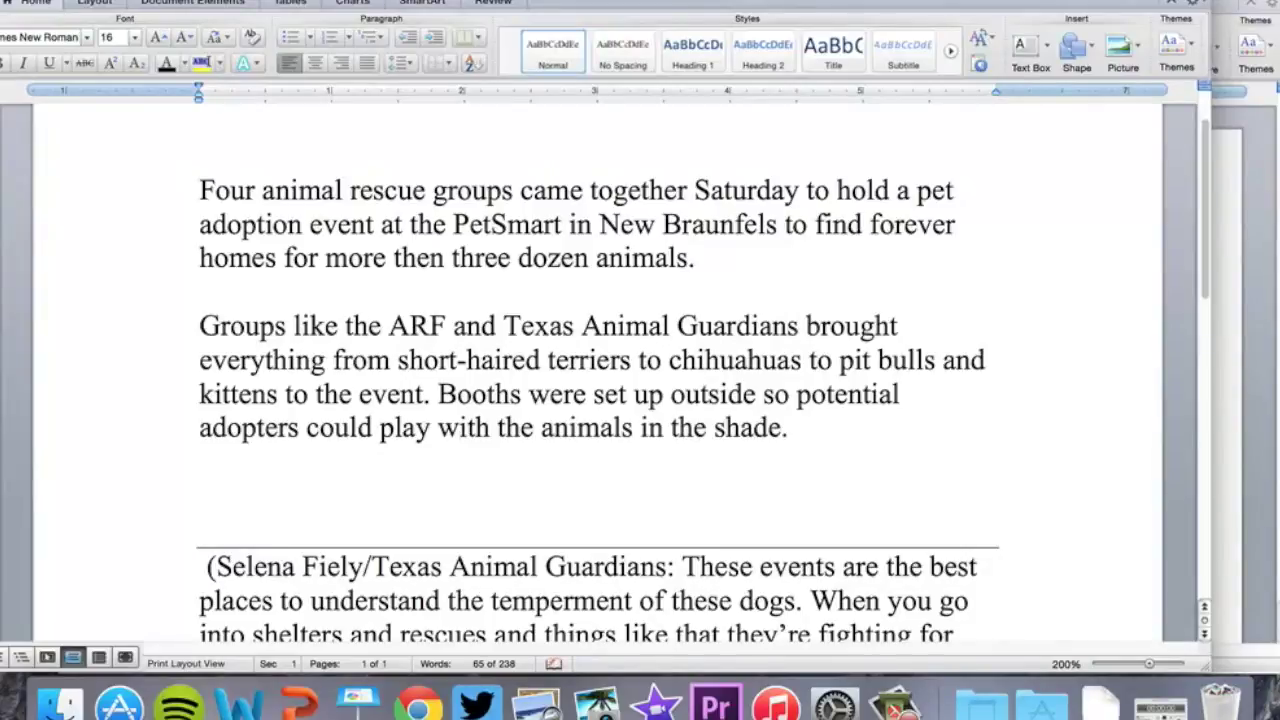
key("Return")
key("Return")
key("shift+Down")
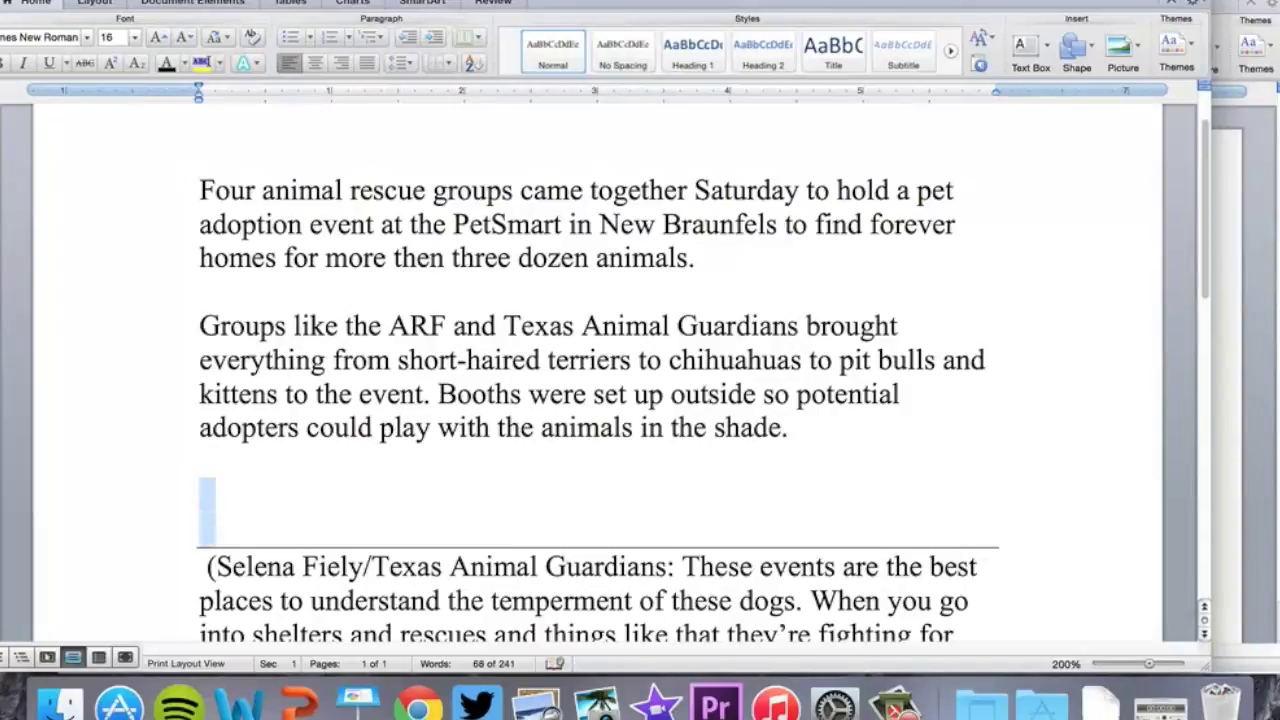
key("shift+Down")
key("shift+Up")
key("shift+Up")
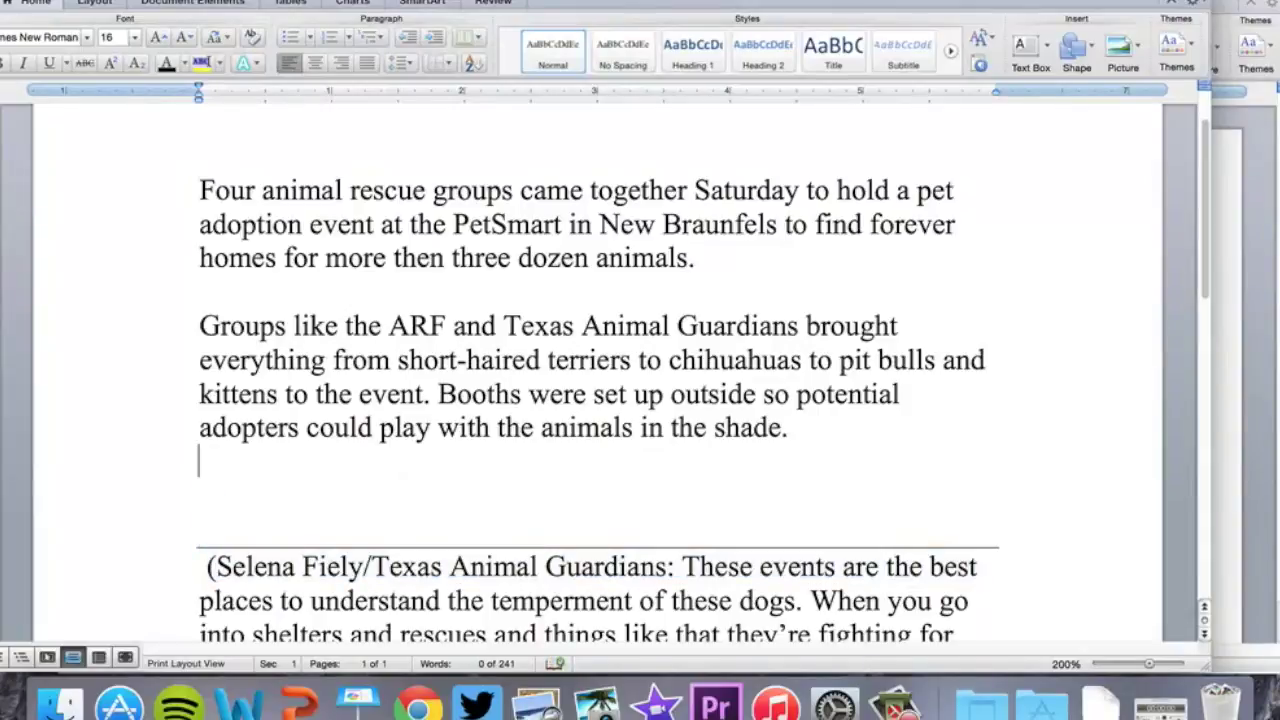
Start the quote on understanding the dogs' temperament, attributed to a Texas Animal Guardians volunteer
key("Return")
type("“")
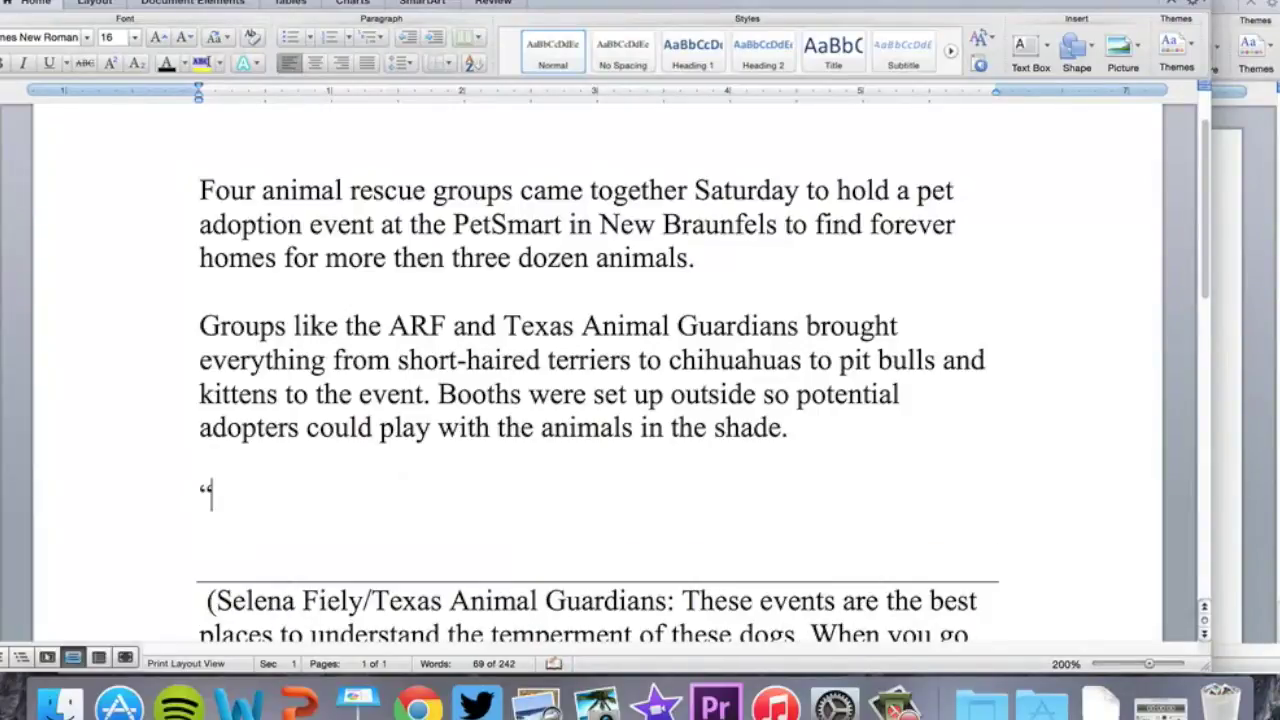
type("These events a")
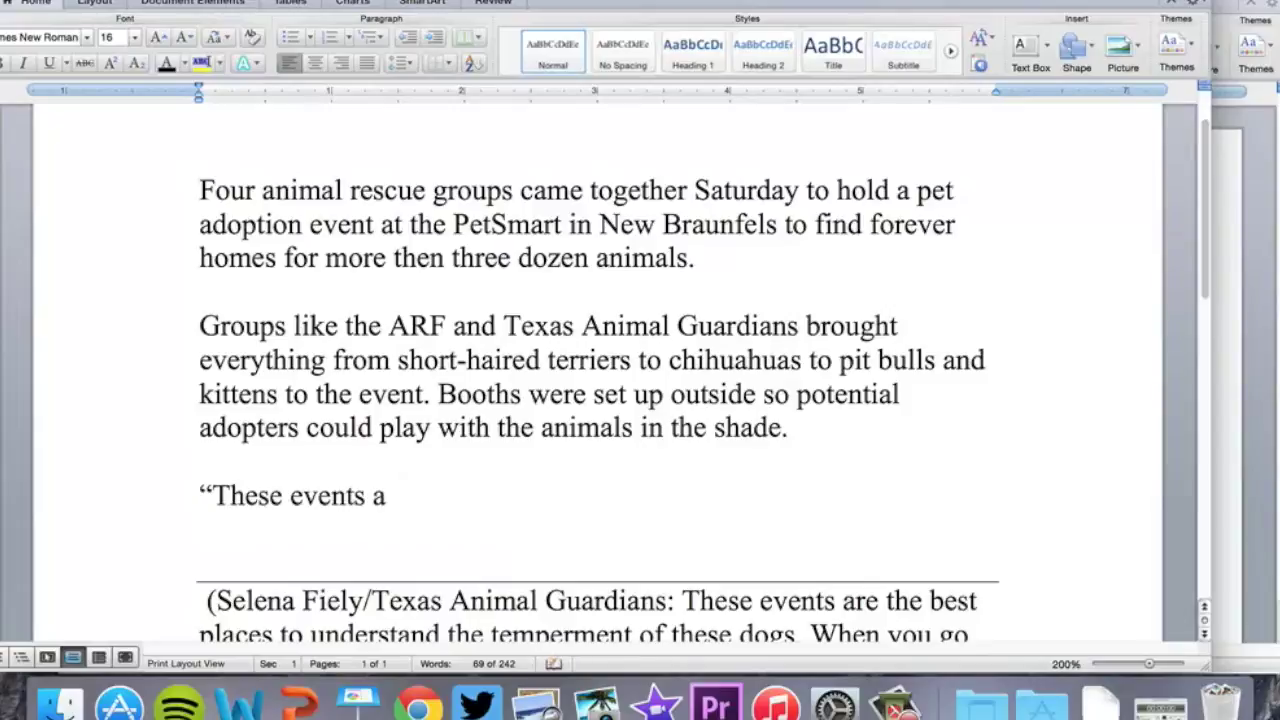
type("re the best places")
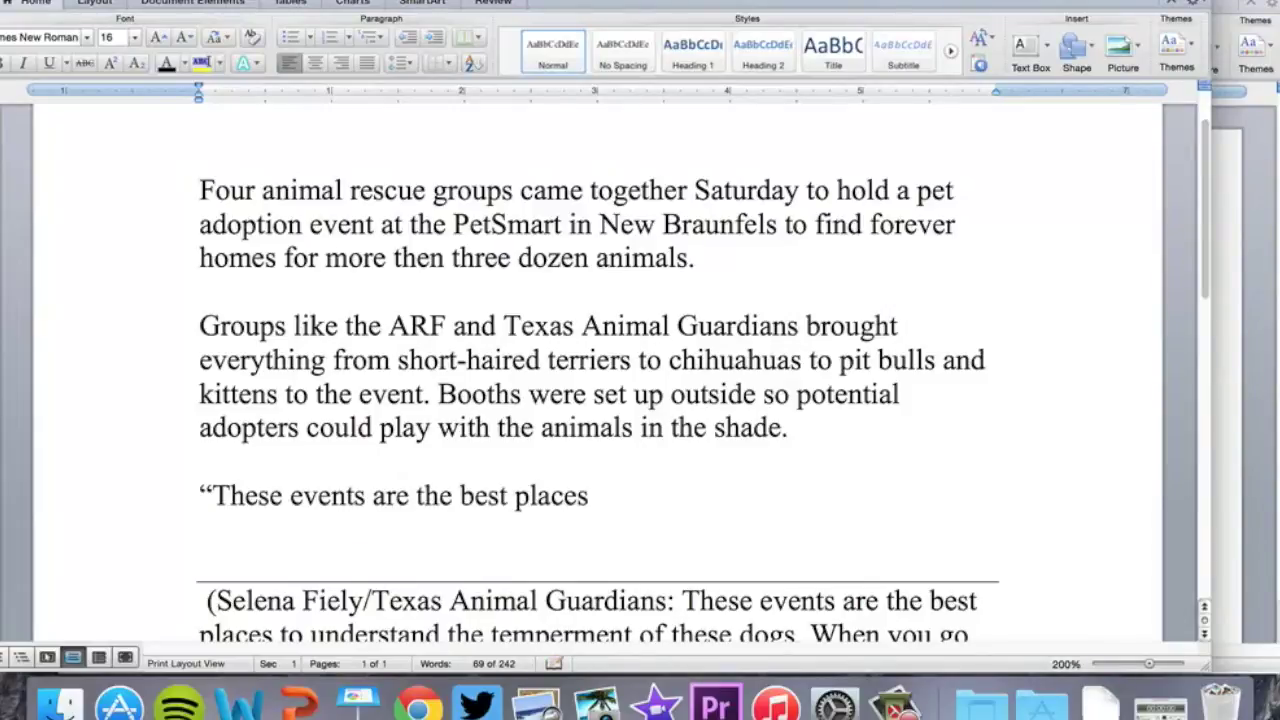
type(" to understand t")
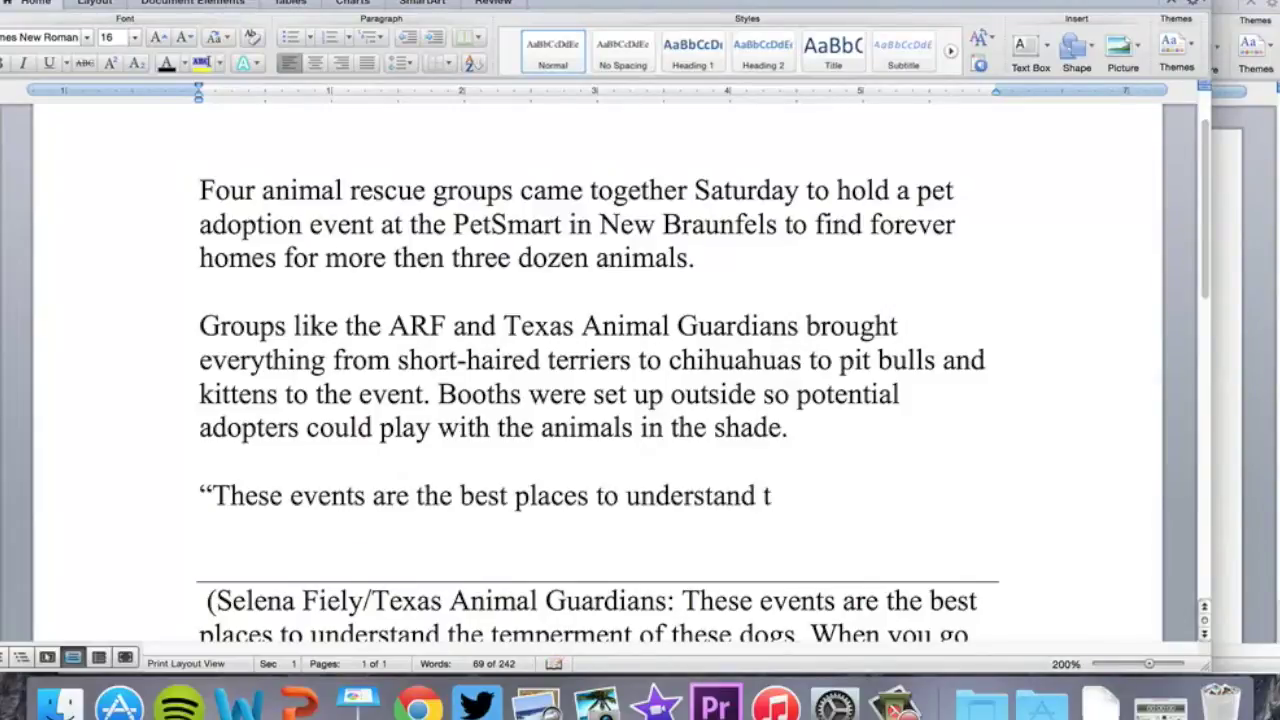
type("he temperament")
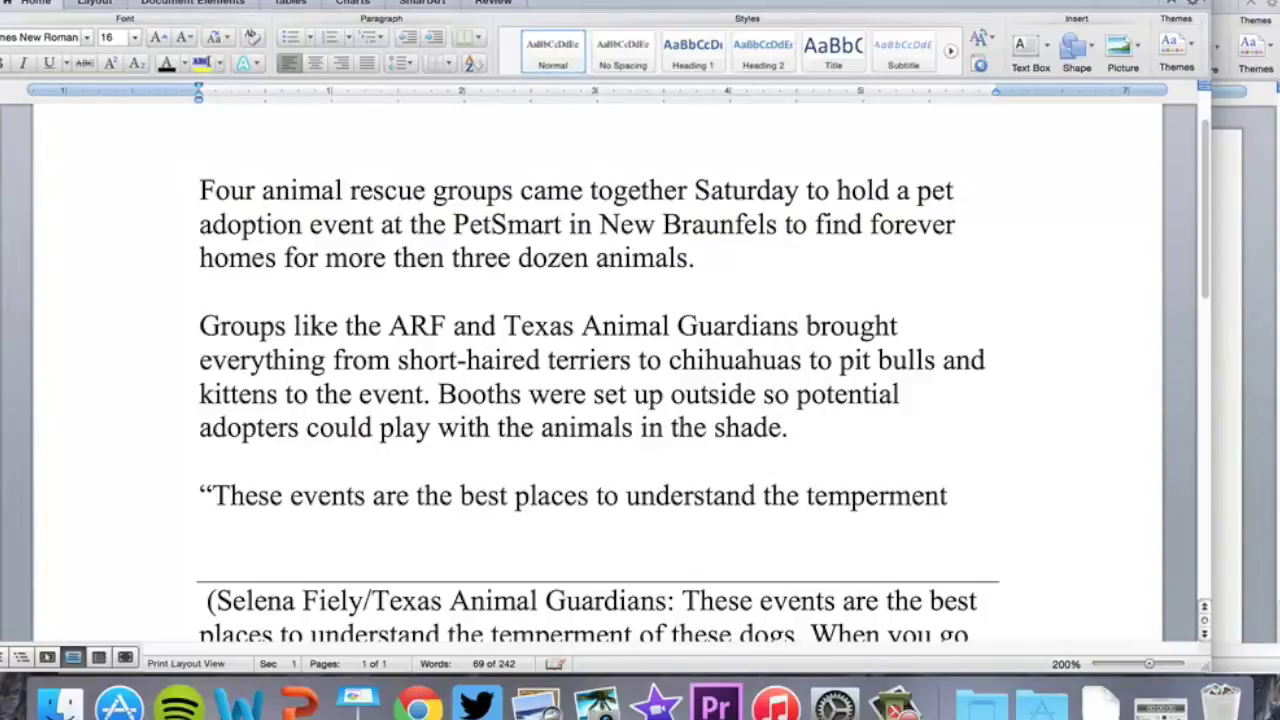
type(" of these dogs")
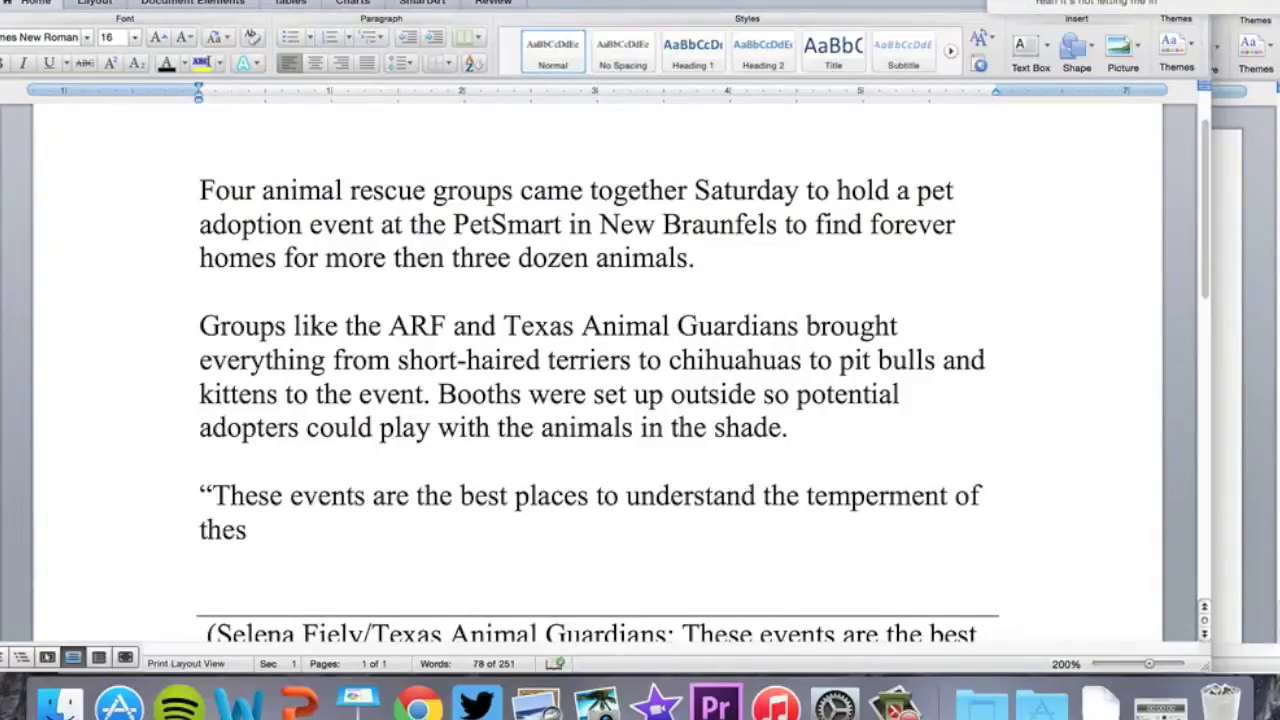
scroll(331, 212, "down", 5)
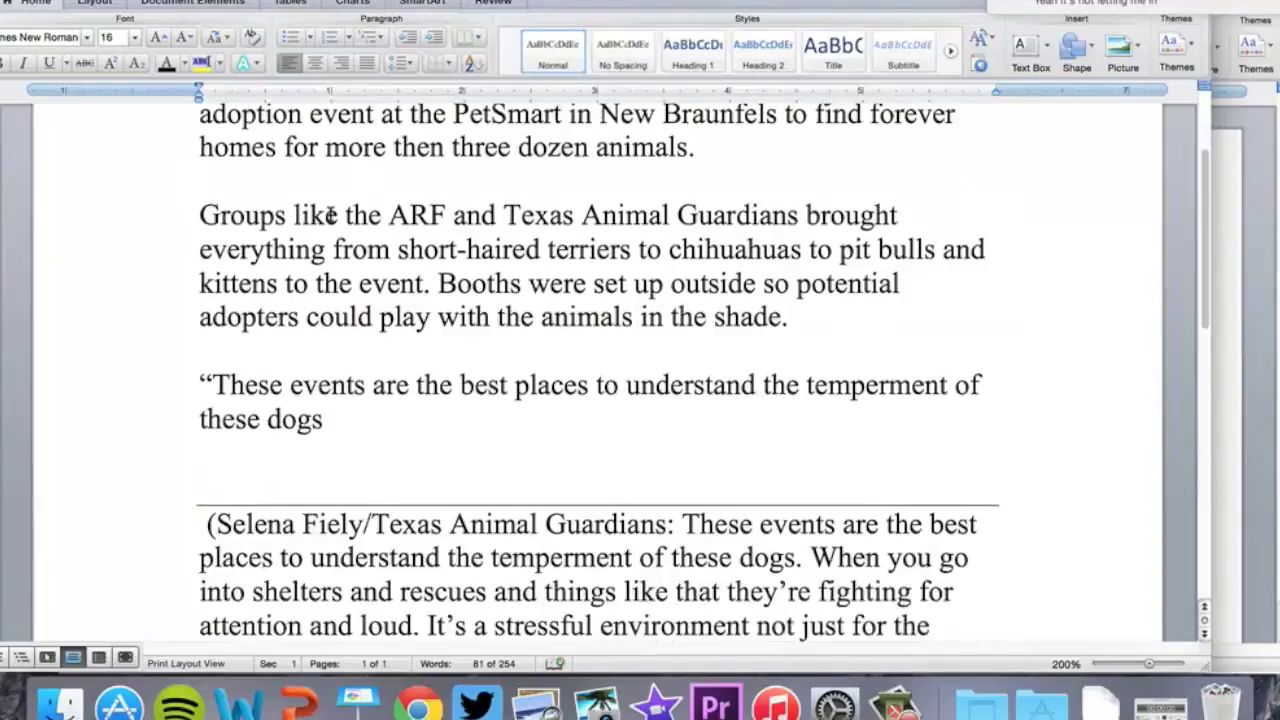
type(",\"")
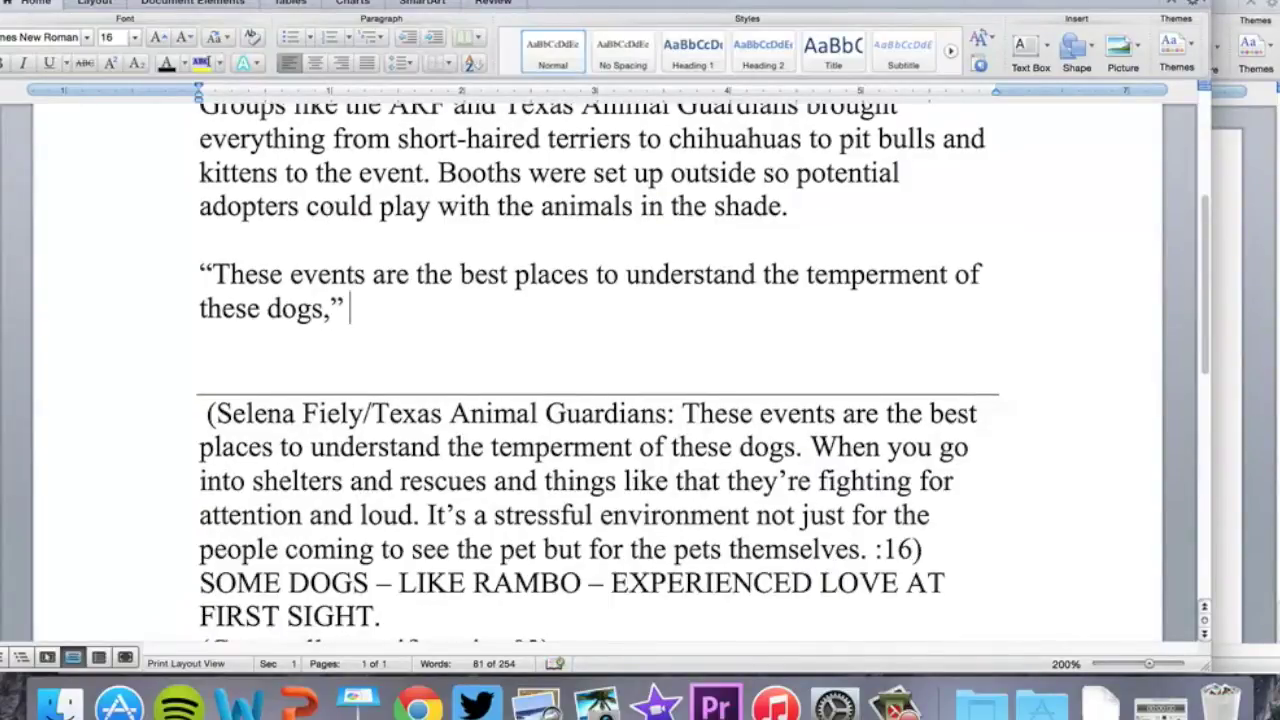
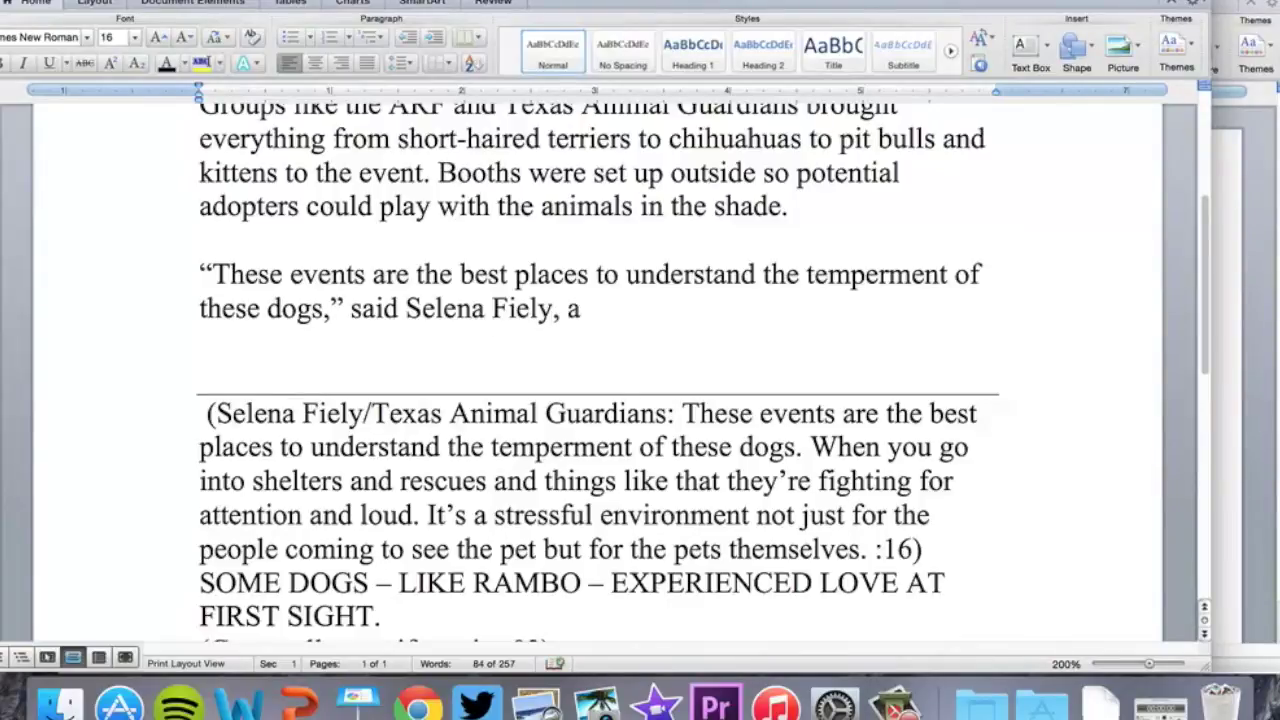
type(" volunteer with")
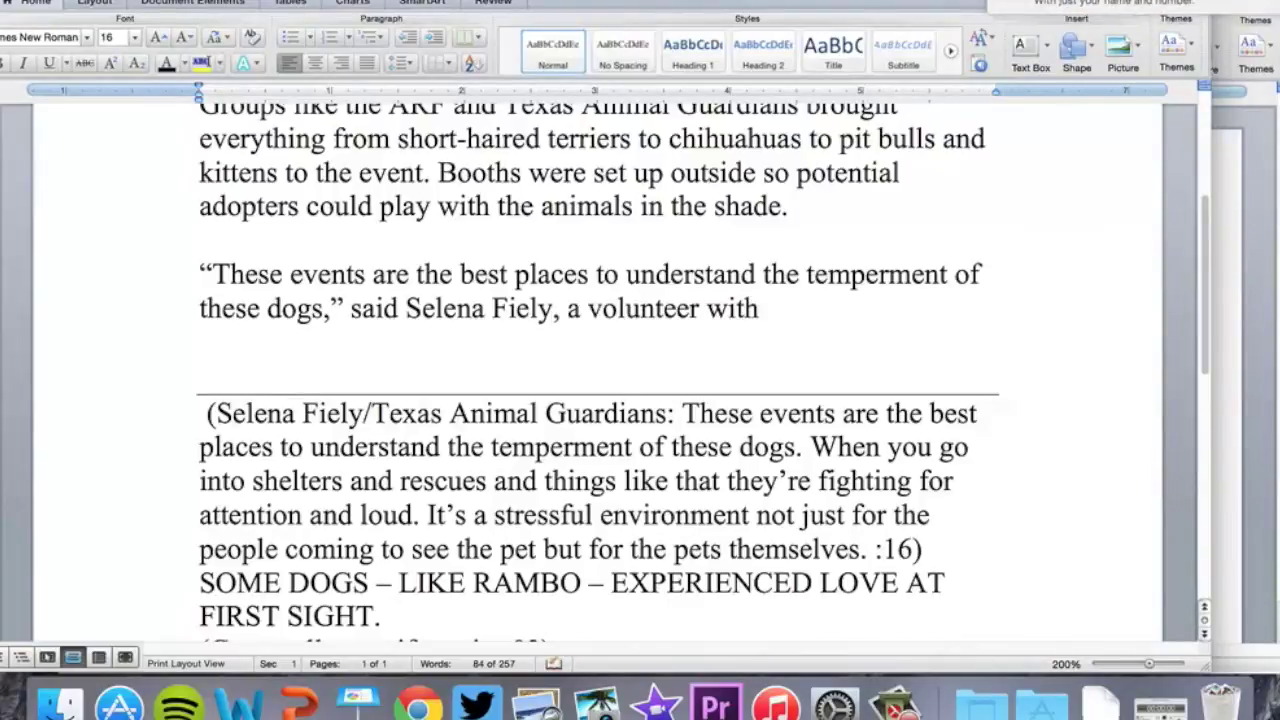
type(" Texas Animals")
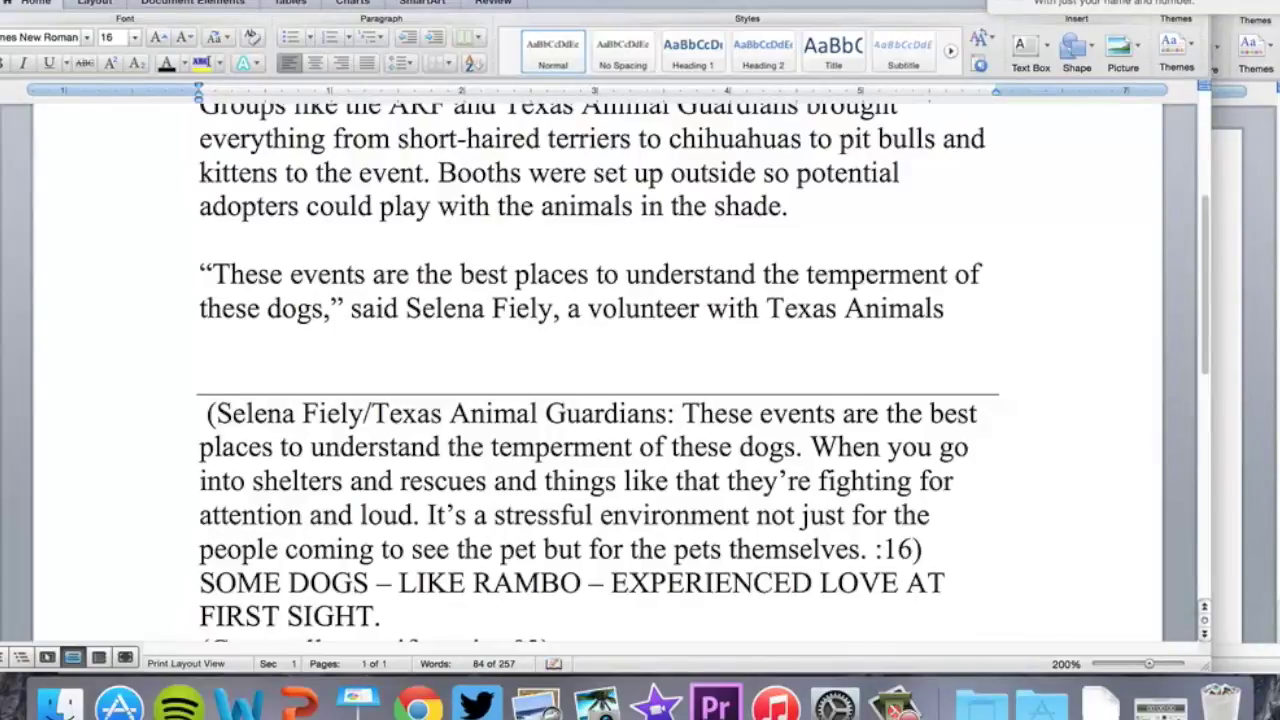
key("BackSpace")
type("Guardi")
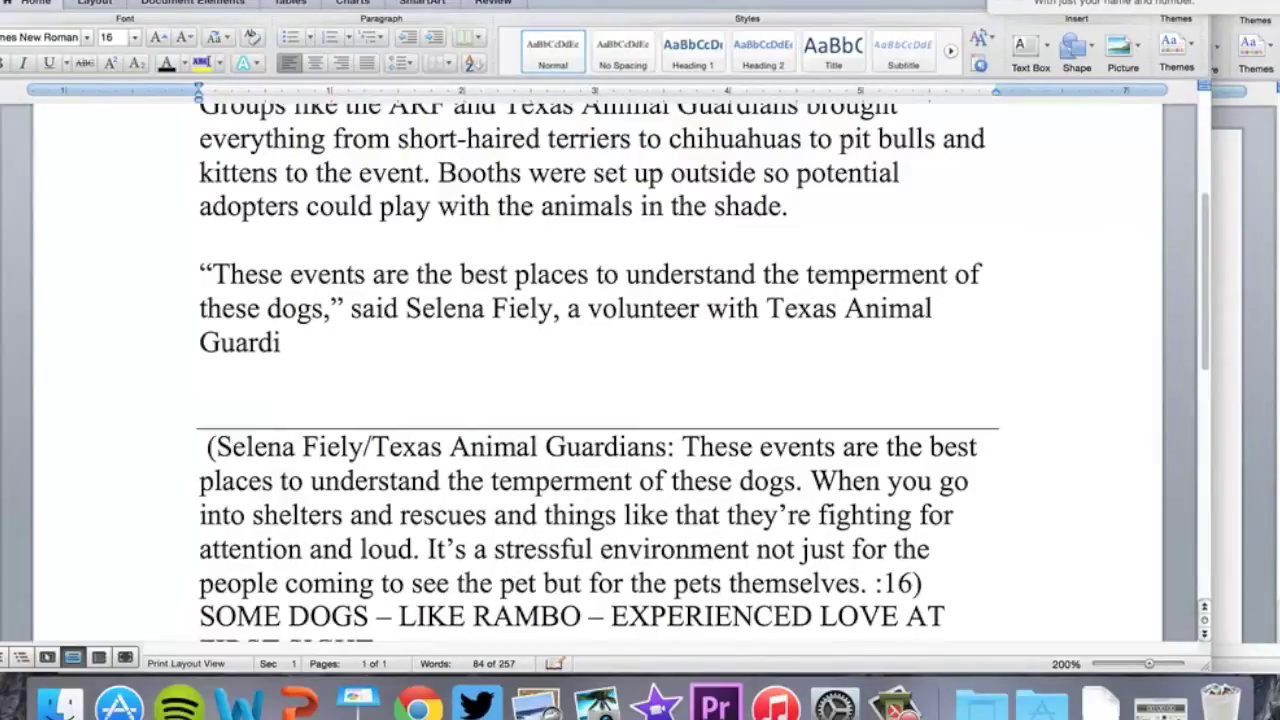
type("ans. \"")
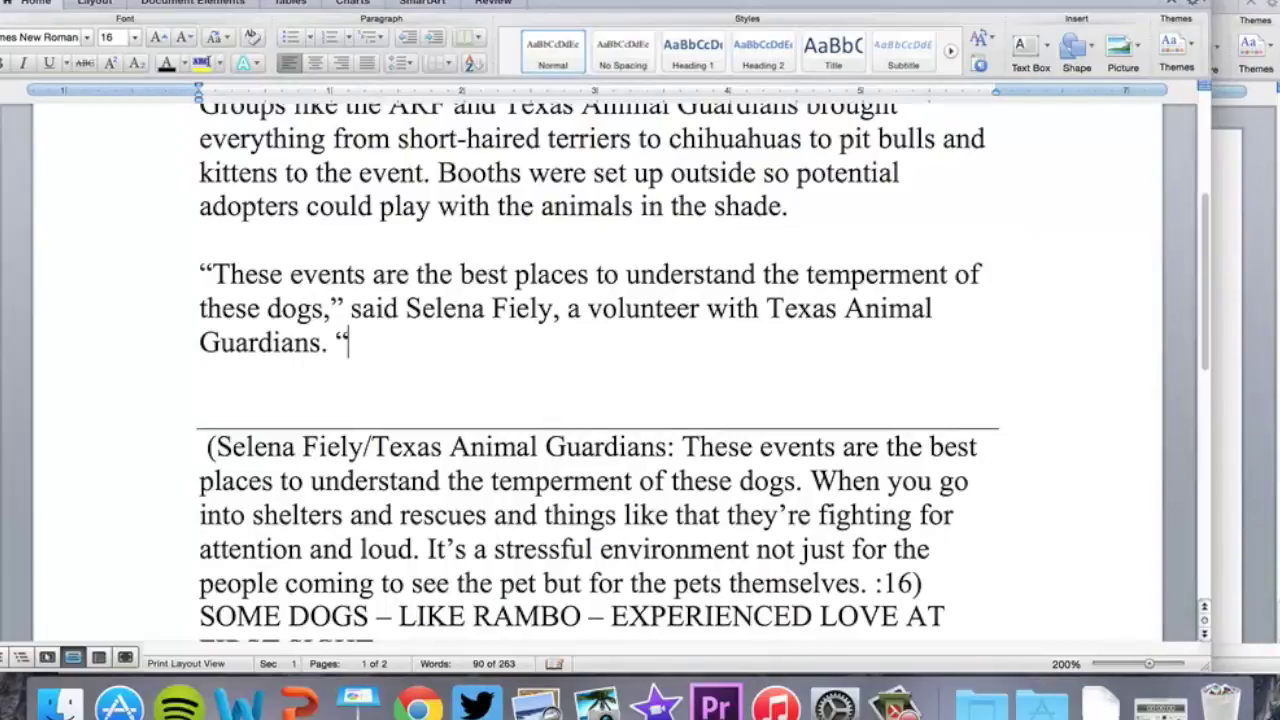
type("When you go into s")
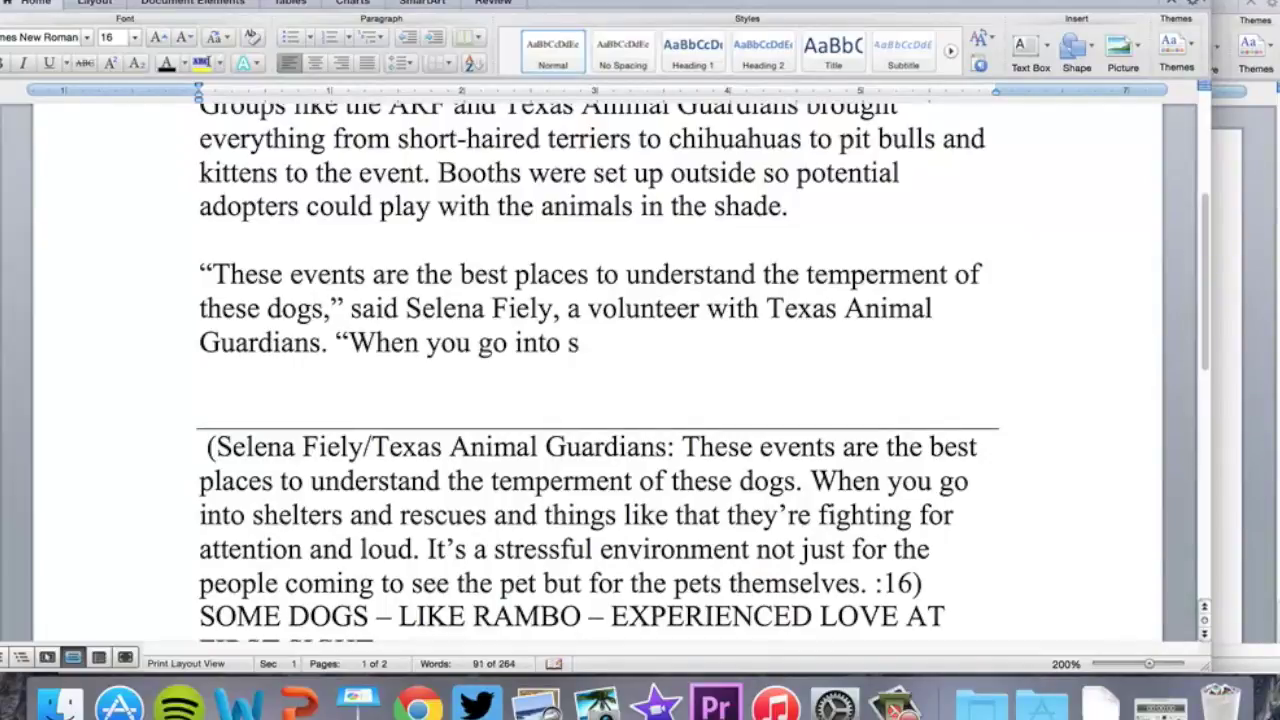
type("helters and resc")
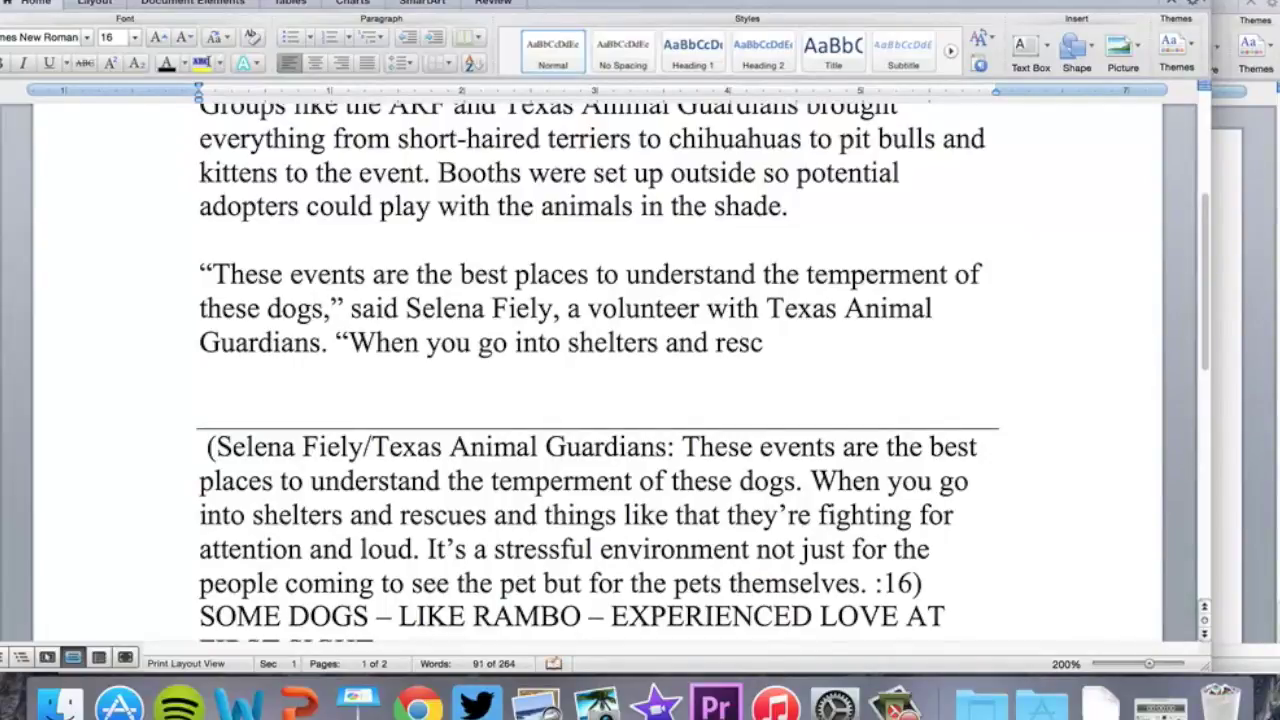
type("ues and t")
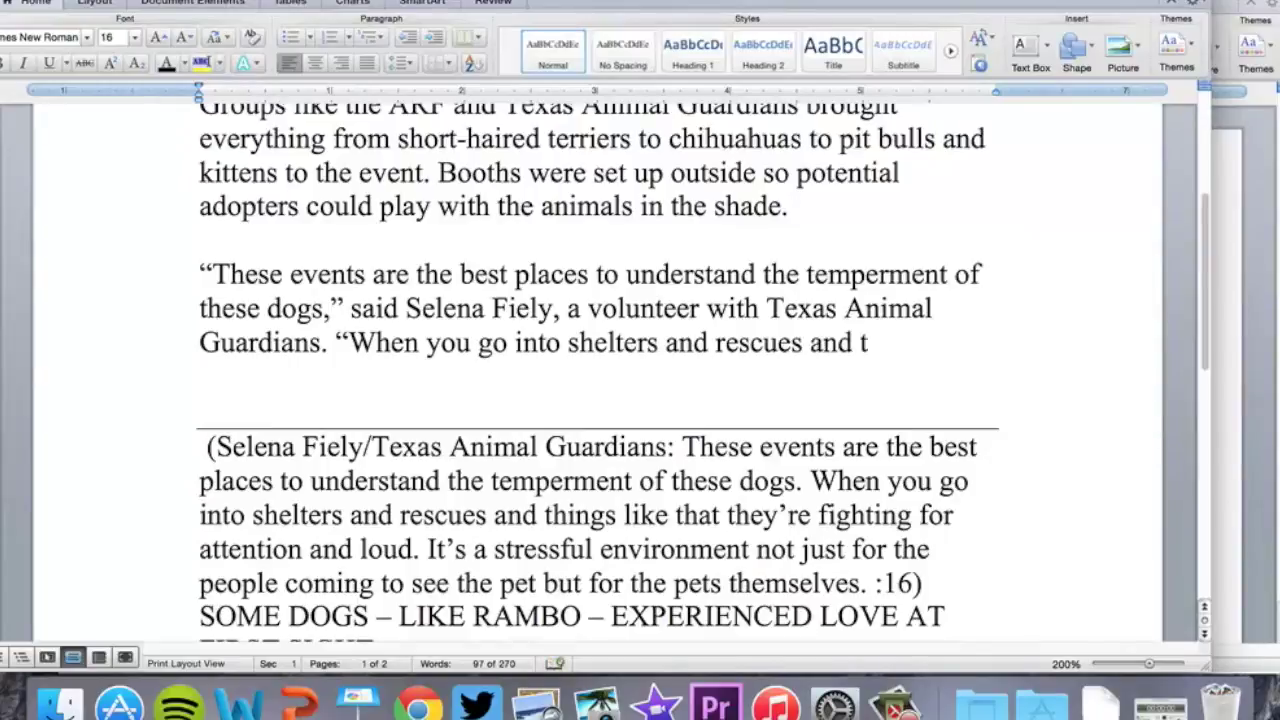
type("hinkgs like")
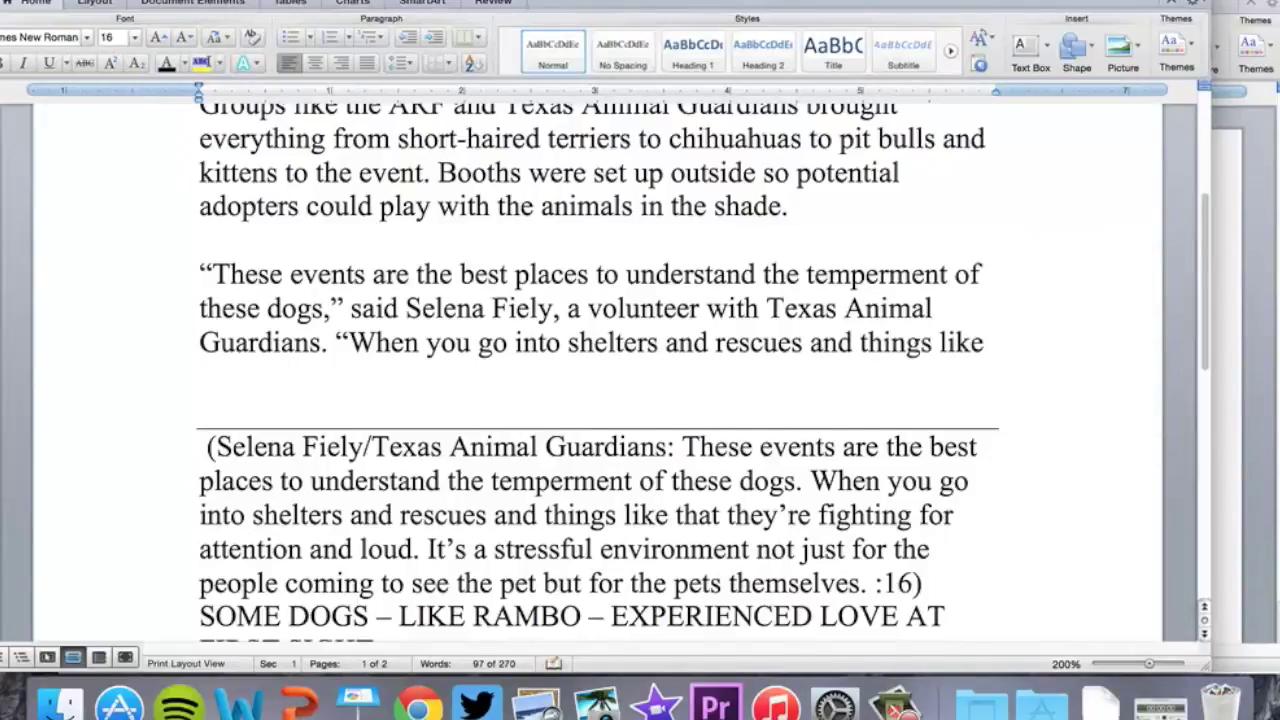
type(" that, they're fighin")
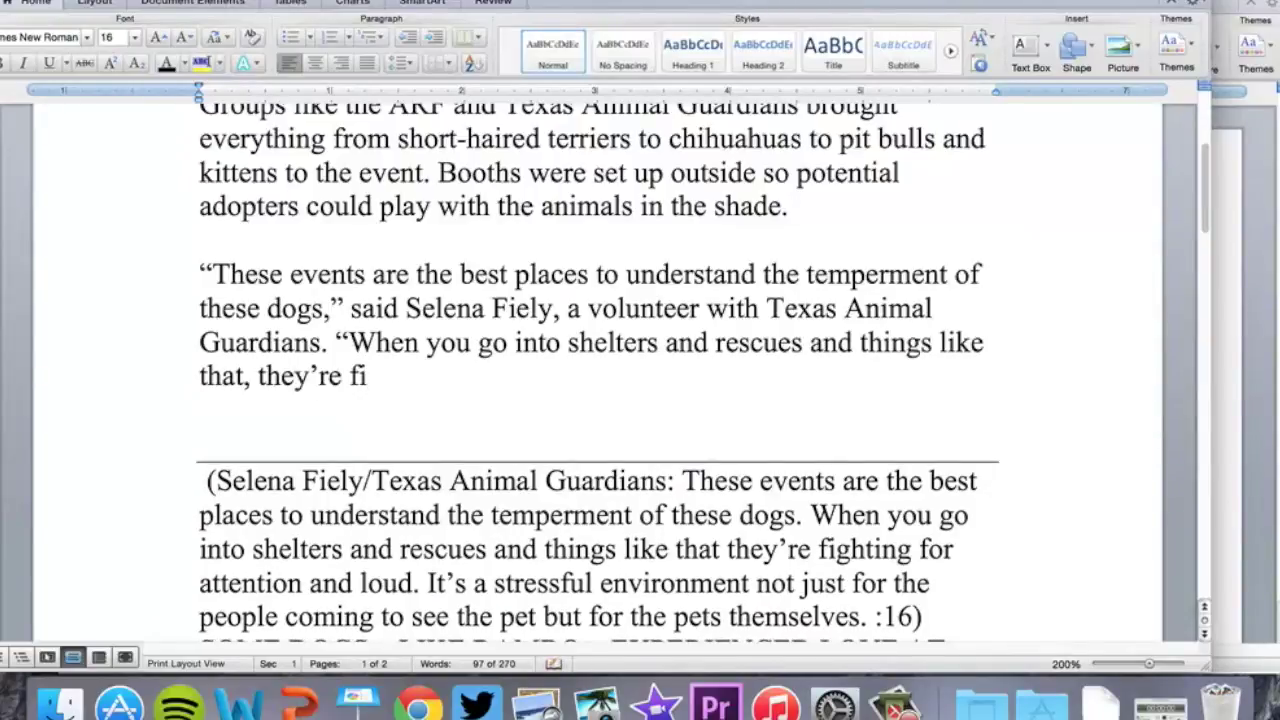
Finish the quote: shelters are loud and stressful, not just for visitors but for the pets themselves
key("BackSpace")
key("BackSpace")
type("ting f")
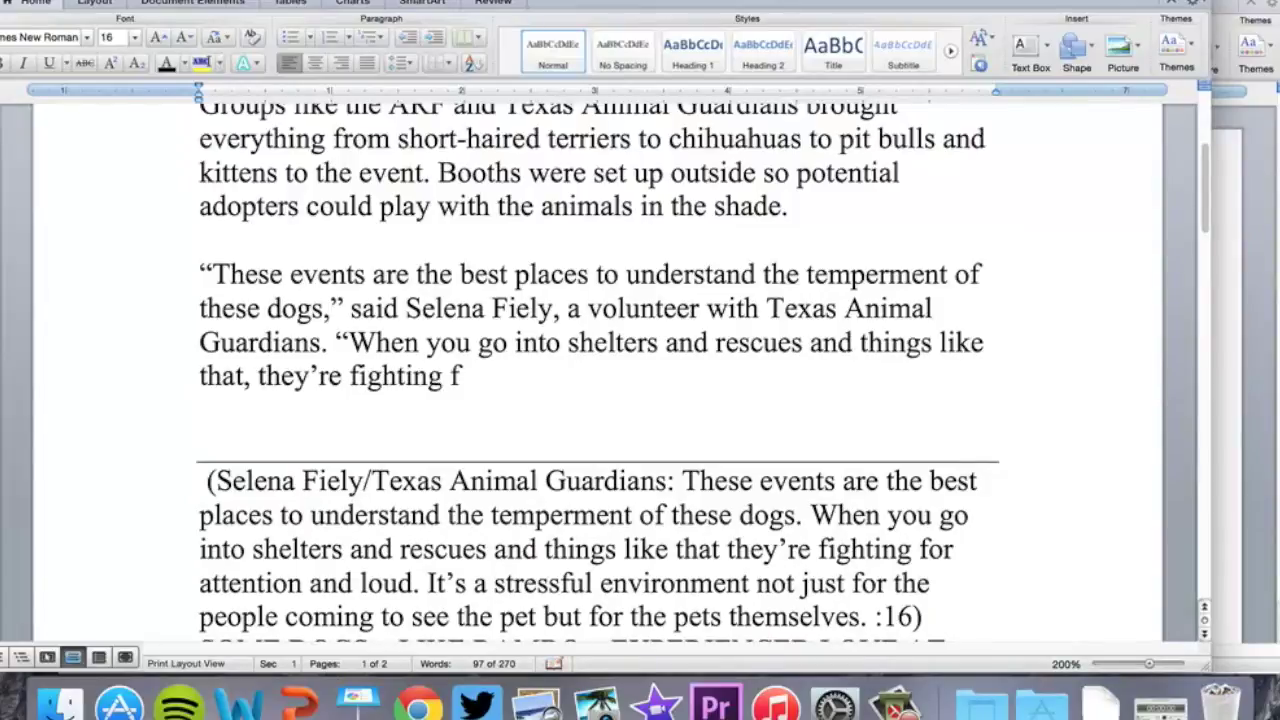
type("or attention and loud")
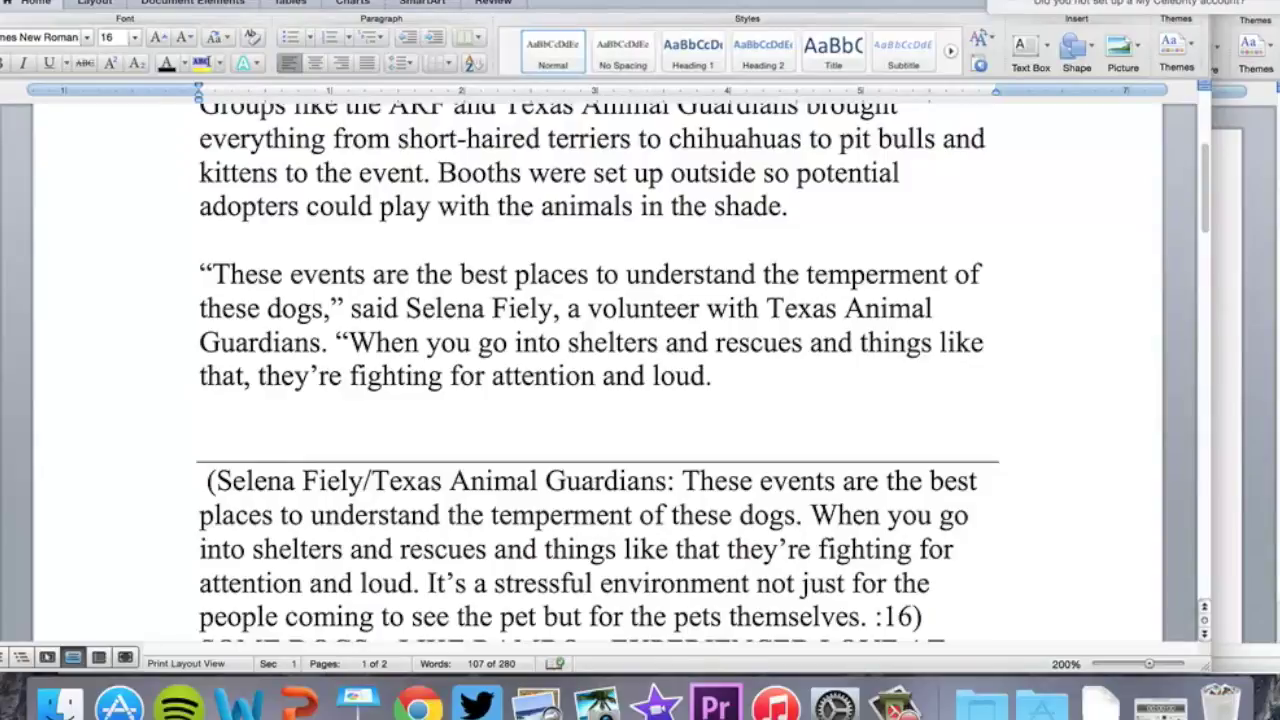
type(". It's a stress")
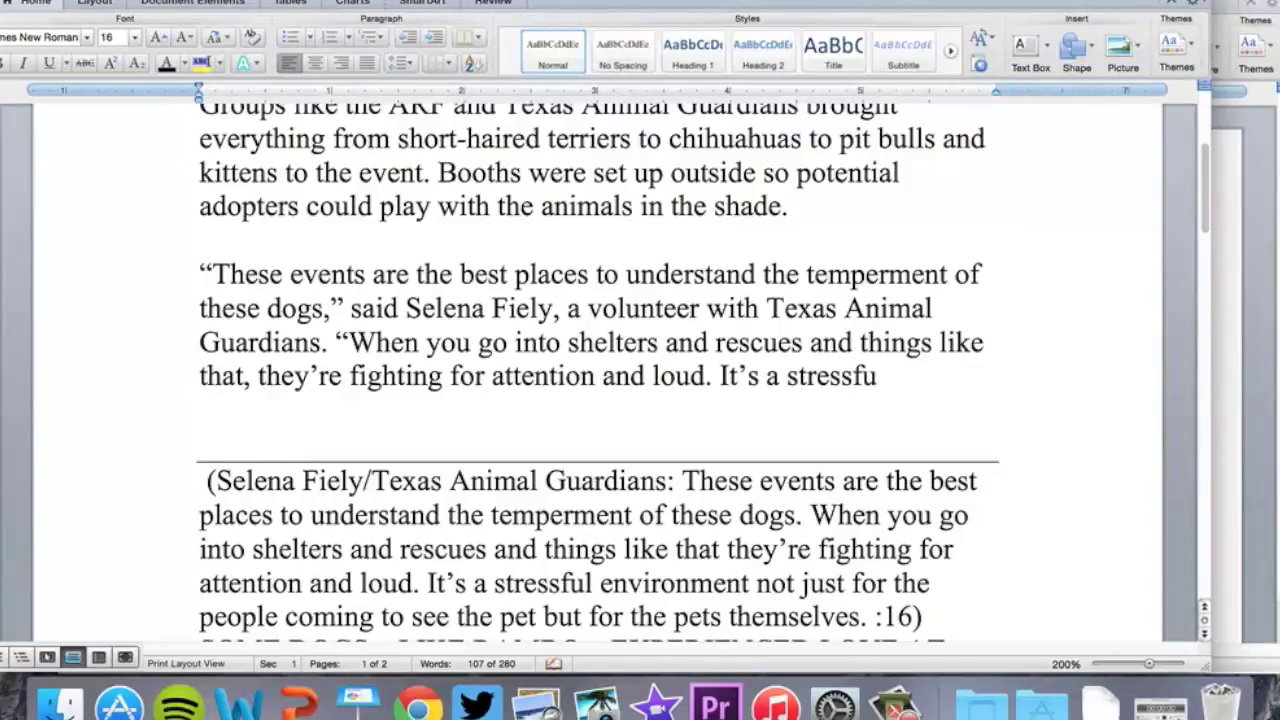
type("ful env")
type("ironment")
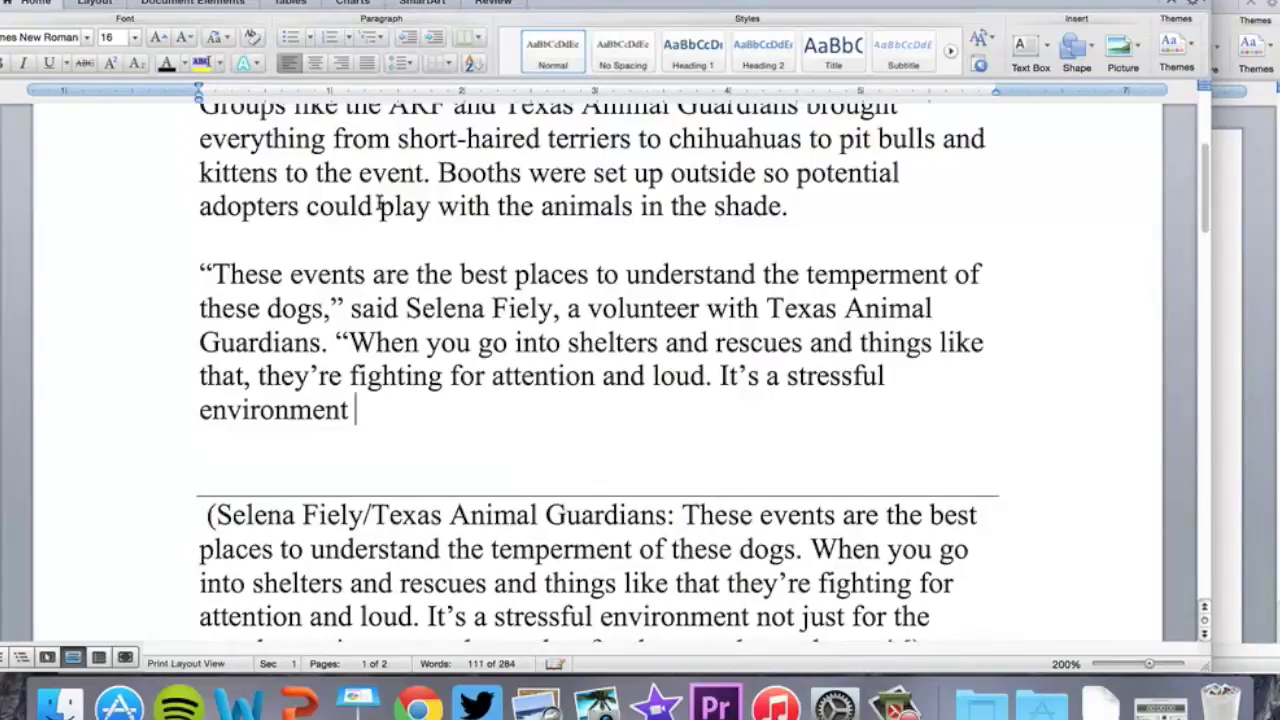
scroll(379, 205, "down", 3)
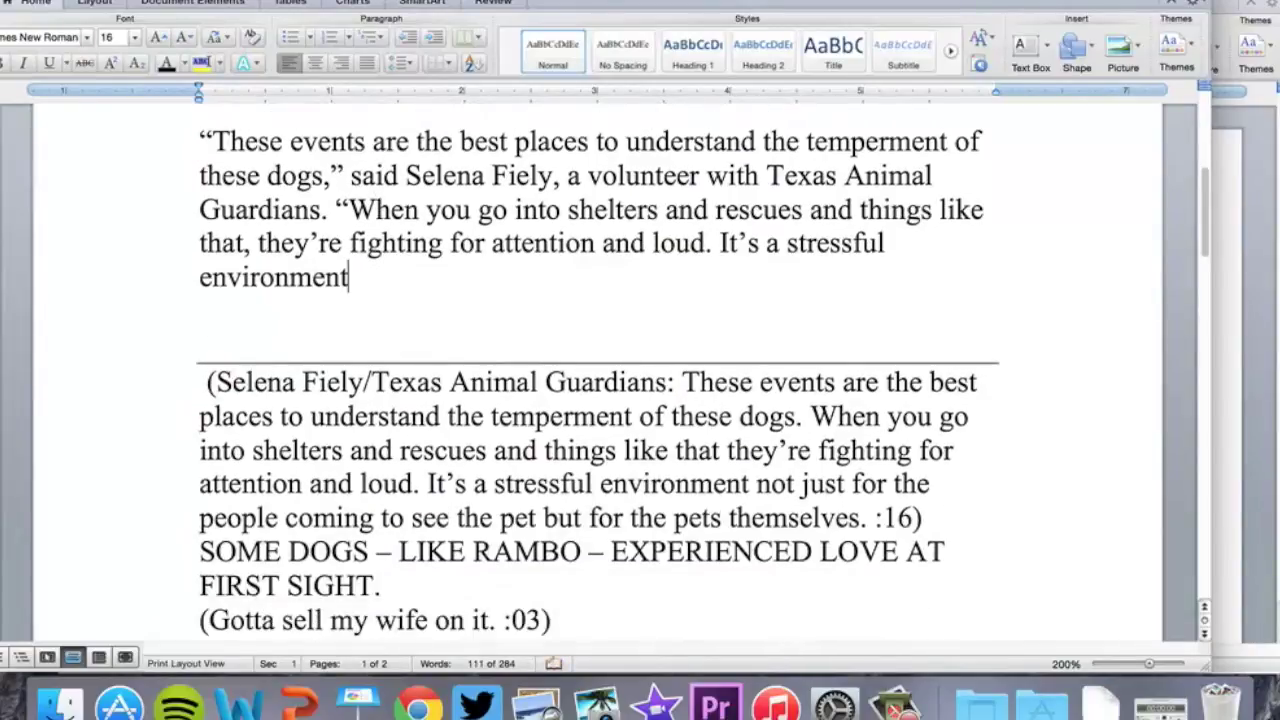
type(", not")
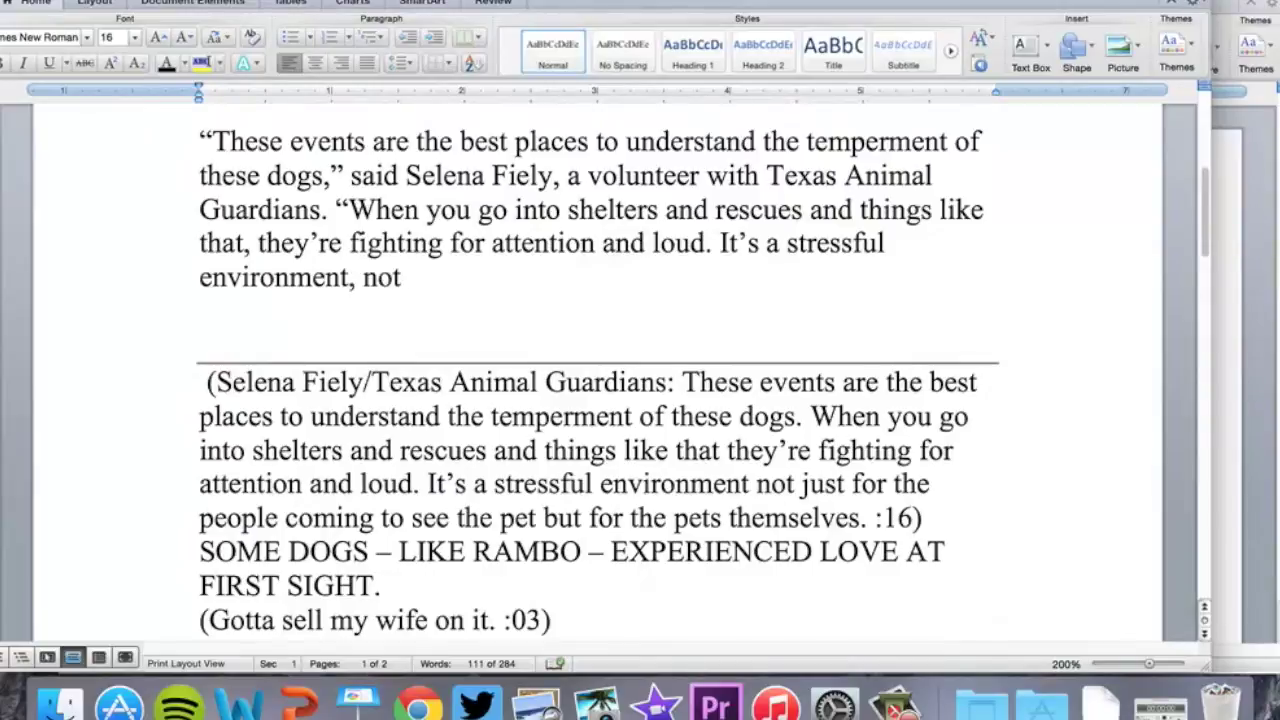
type(" just for the ")
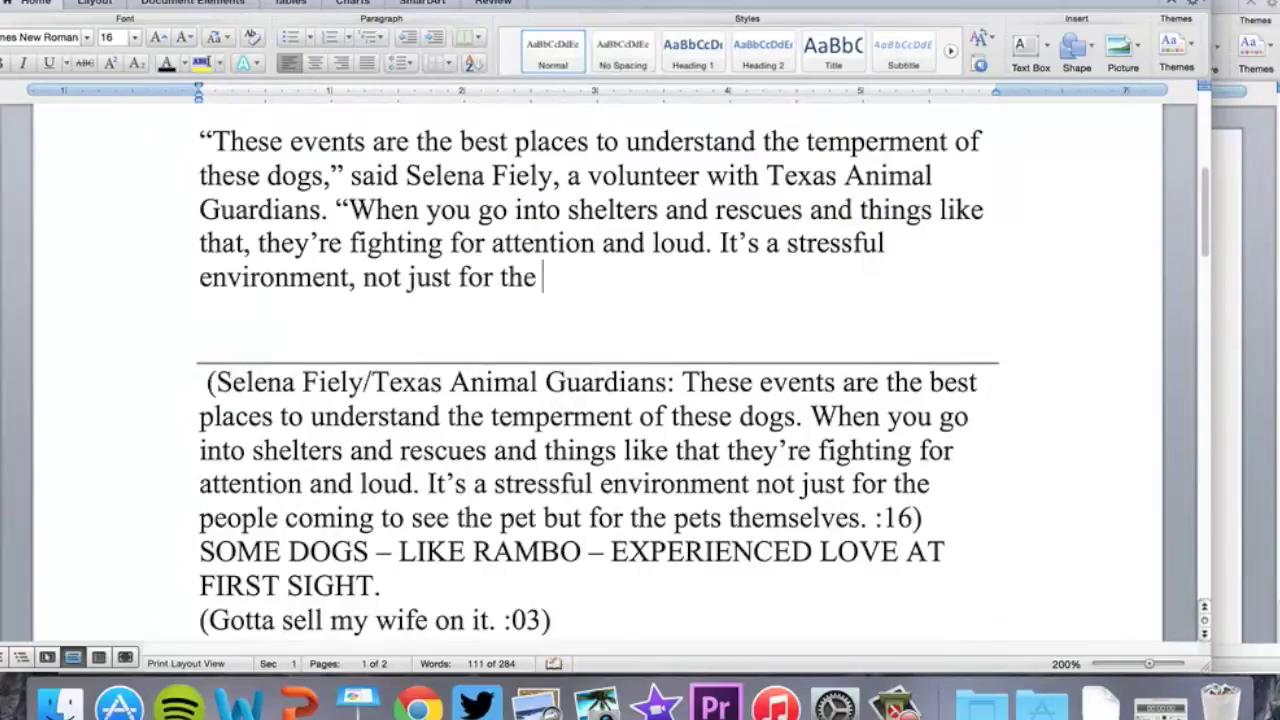
type("peop")
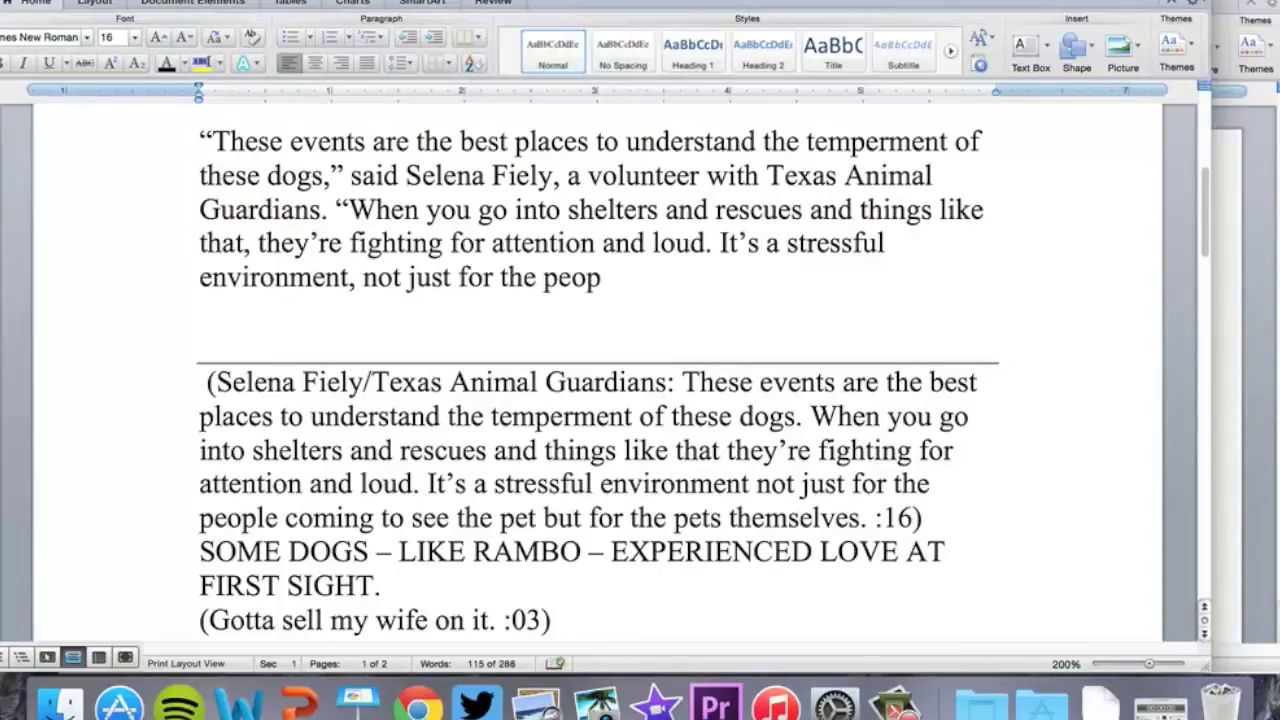
type("le coming to see the pet")
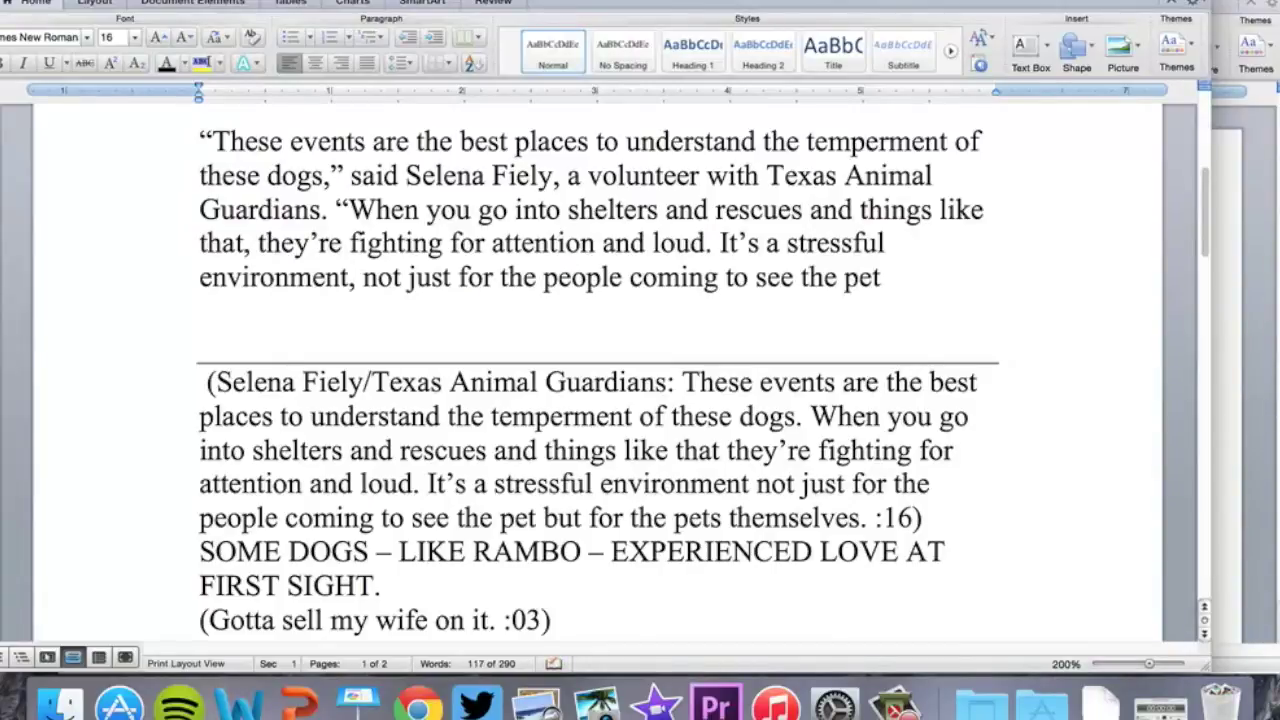
type(" fbut for the pet")
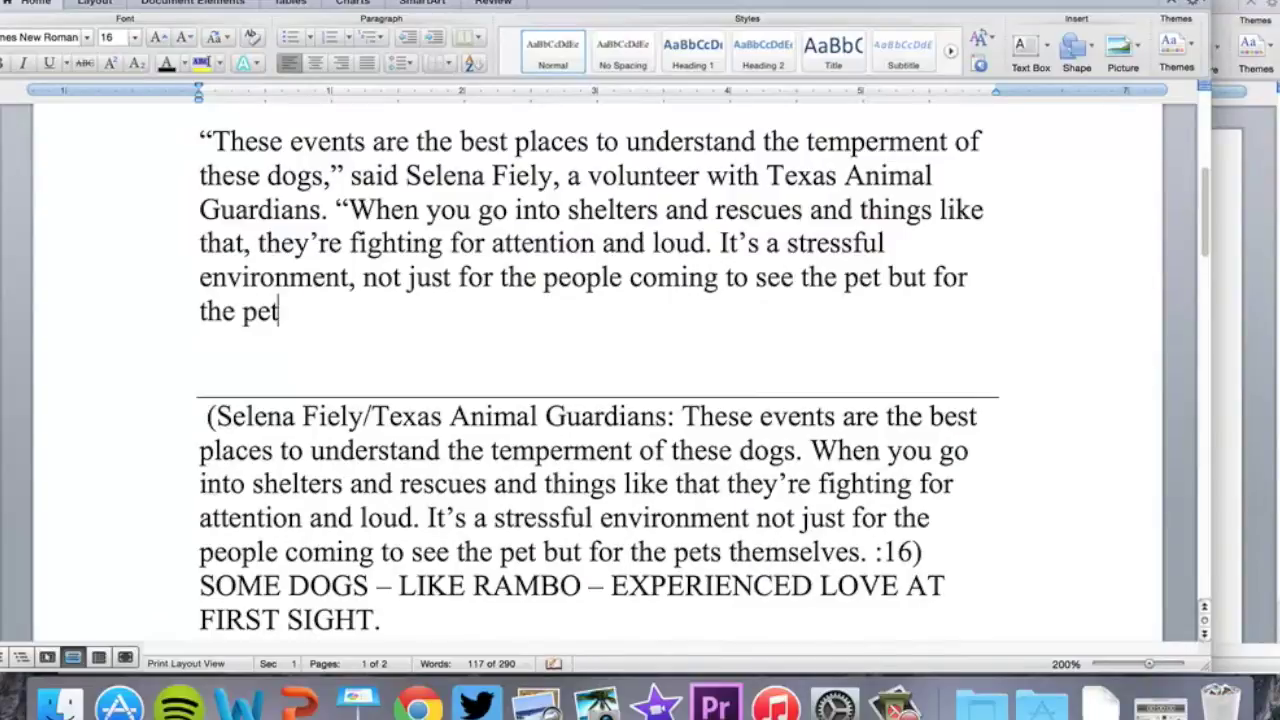
type("s themselves.")
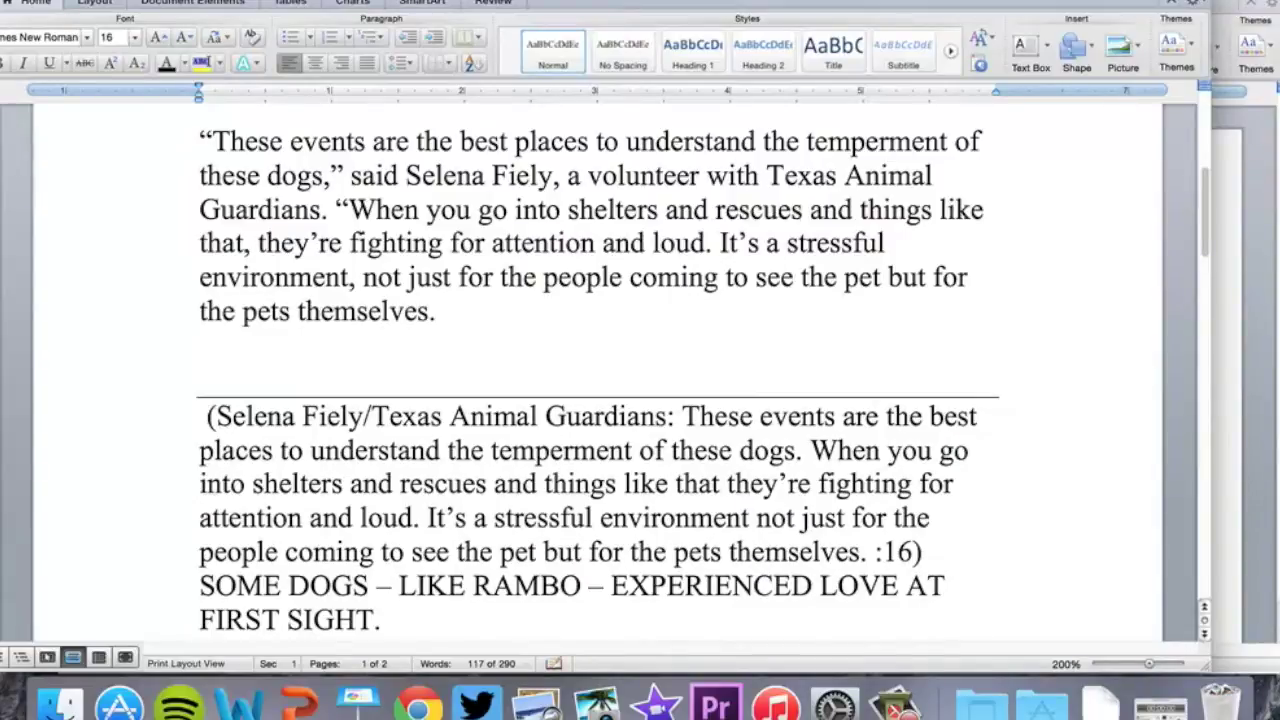
type("\"")
scroll(386, 254, "up", 5)
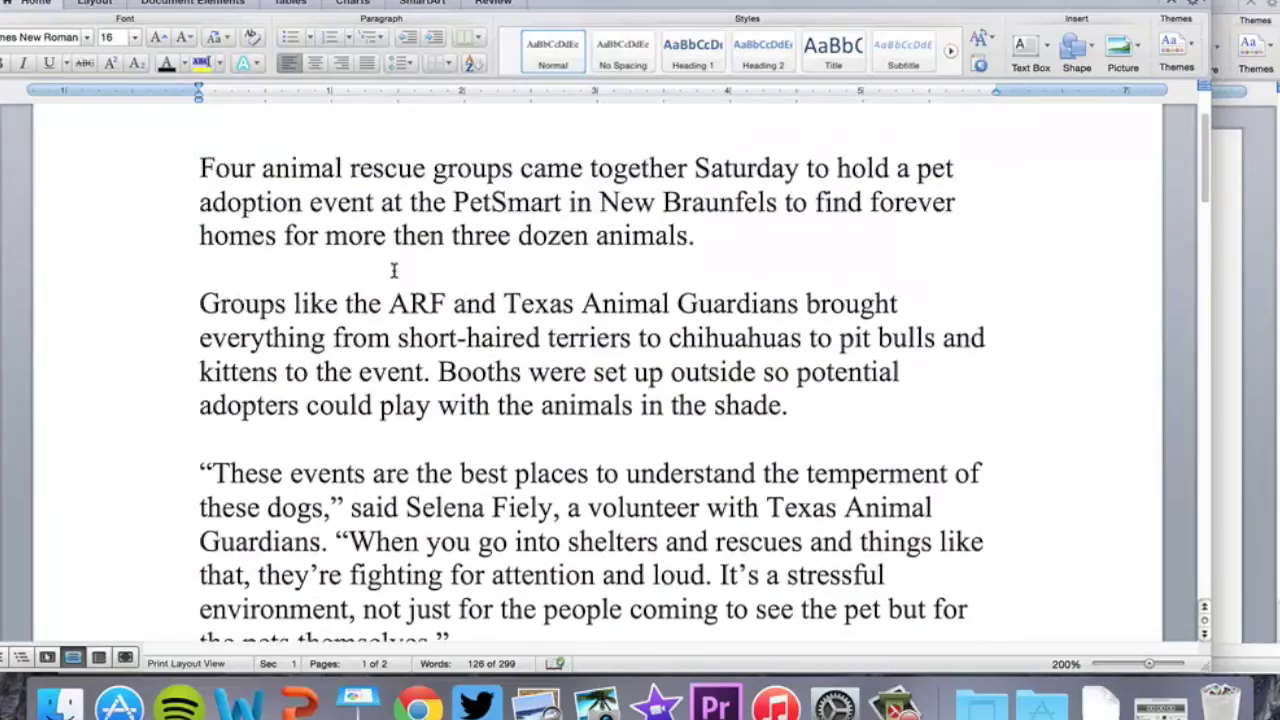
Add a paragraph: several animals found forever homes Saturday, including a dauschaund and a lab-mix
scroll(396, 208, "down", 3)
key("Return")
key("Return")
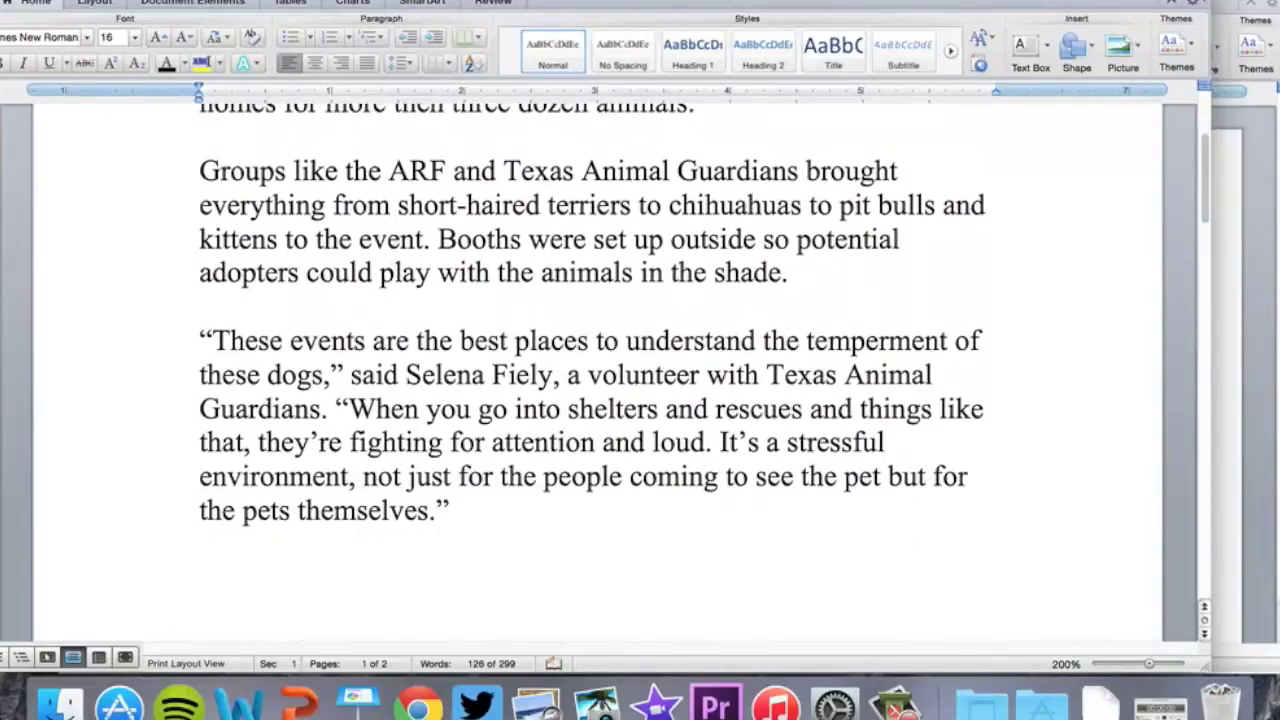
scroll(460, 235, "down", 5)
type("S")
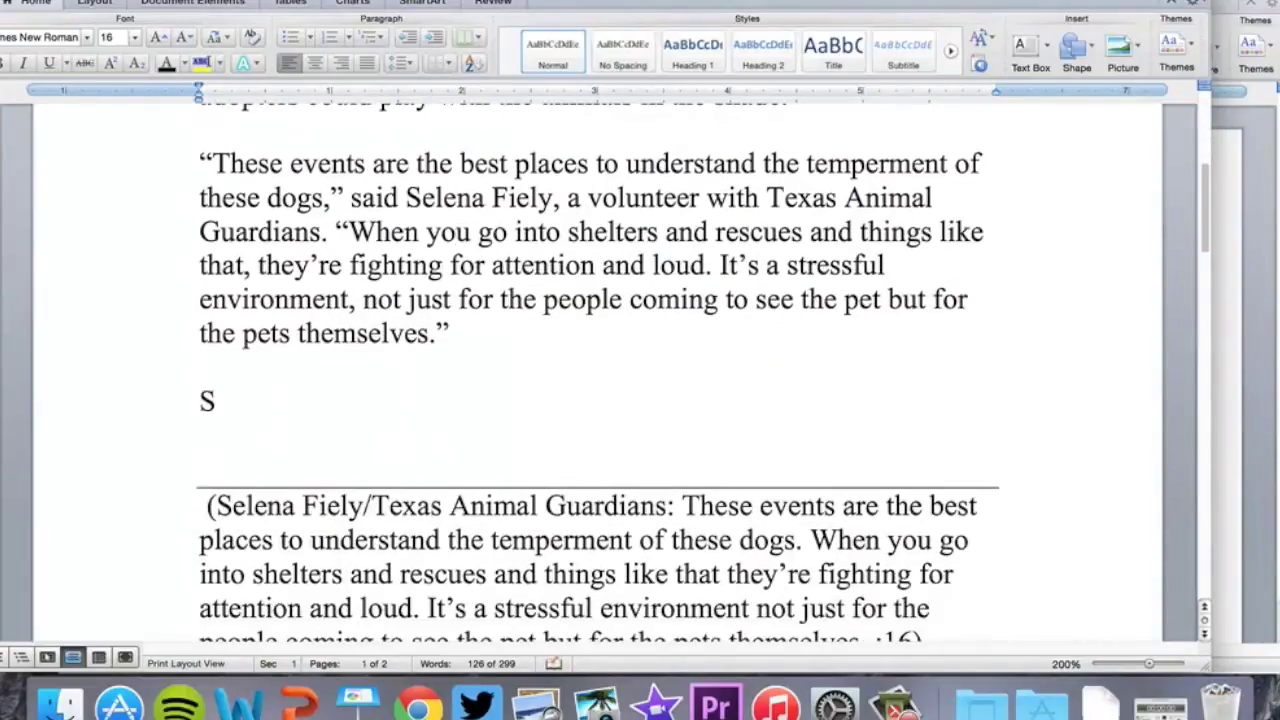
type("everal of the anima")
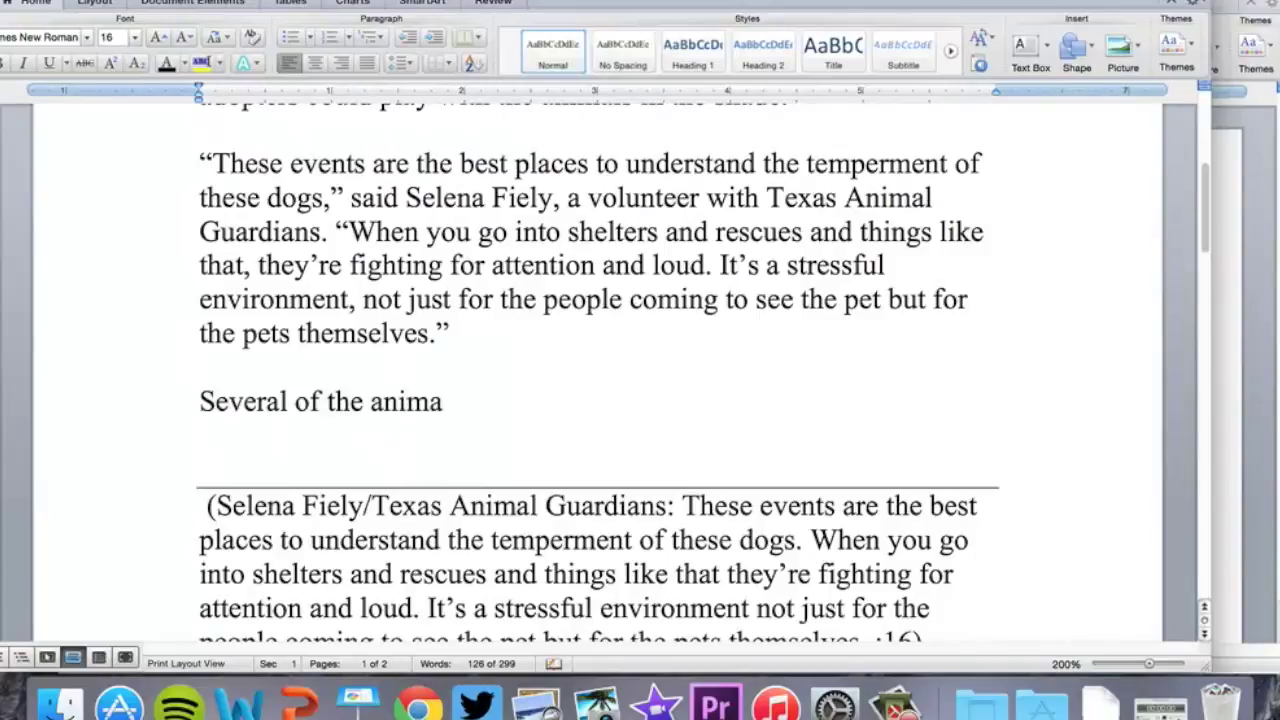
type("ls found their")
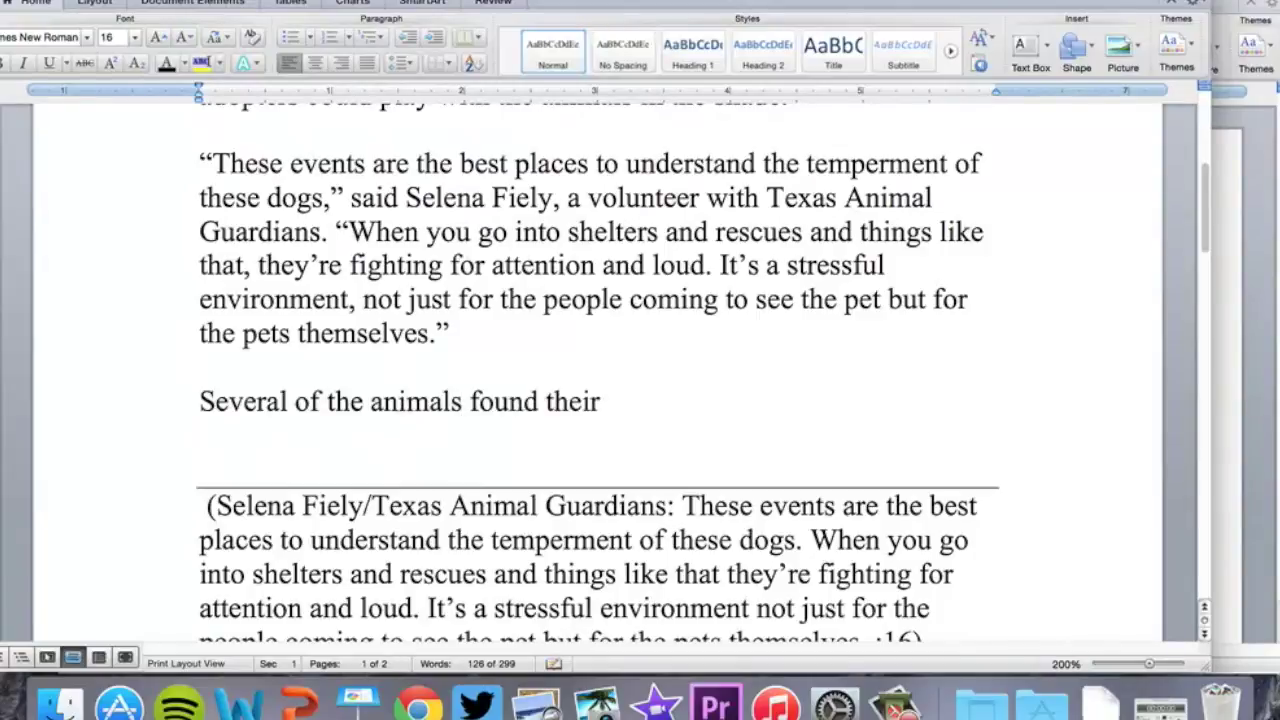
type(" forever homes")
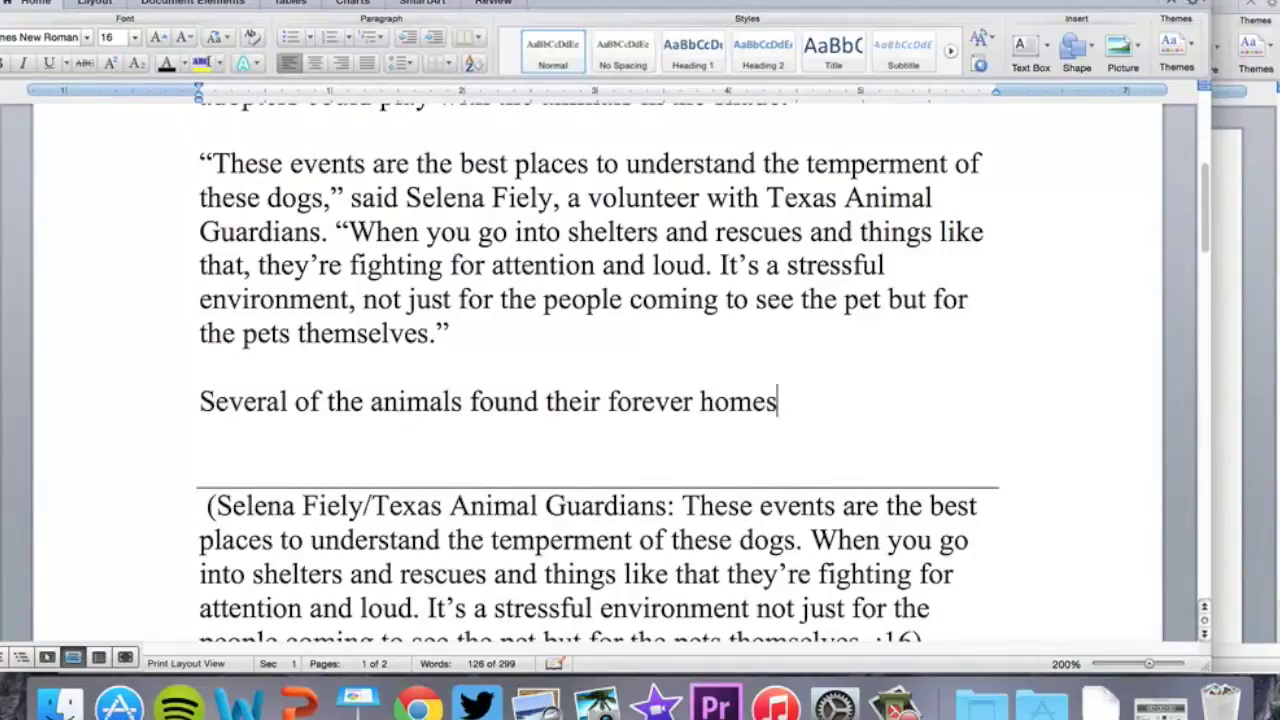
type(" on")
key("BackSpace")
type("Saturday")
type(".")
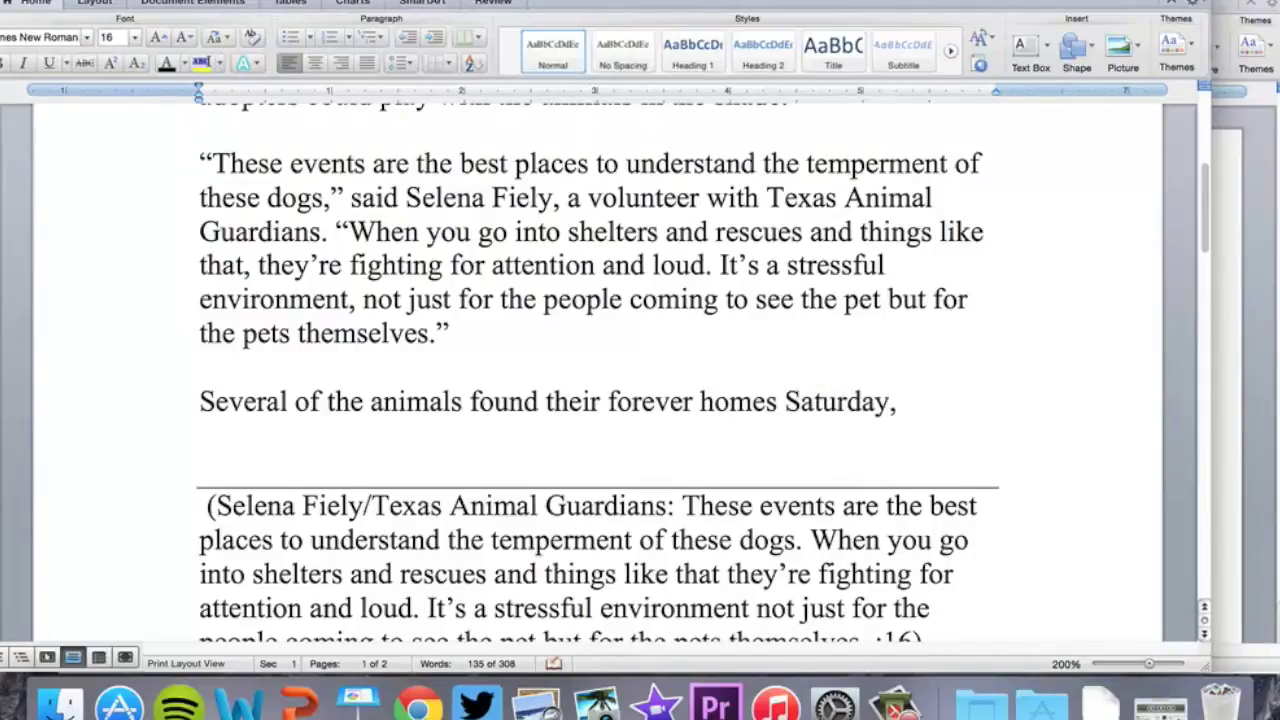
type(" inlcudin")
key("BackSpace")
key("BackSpace")
key("BackSpace")
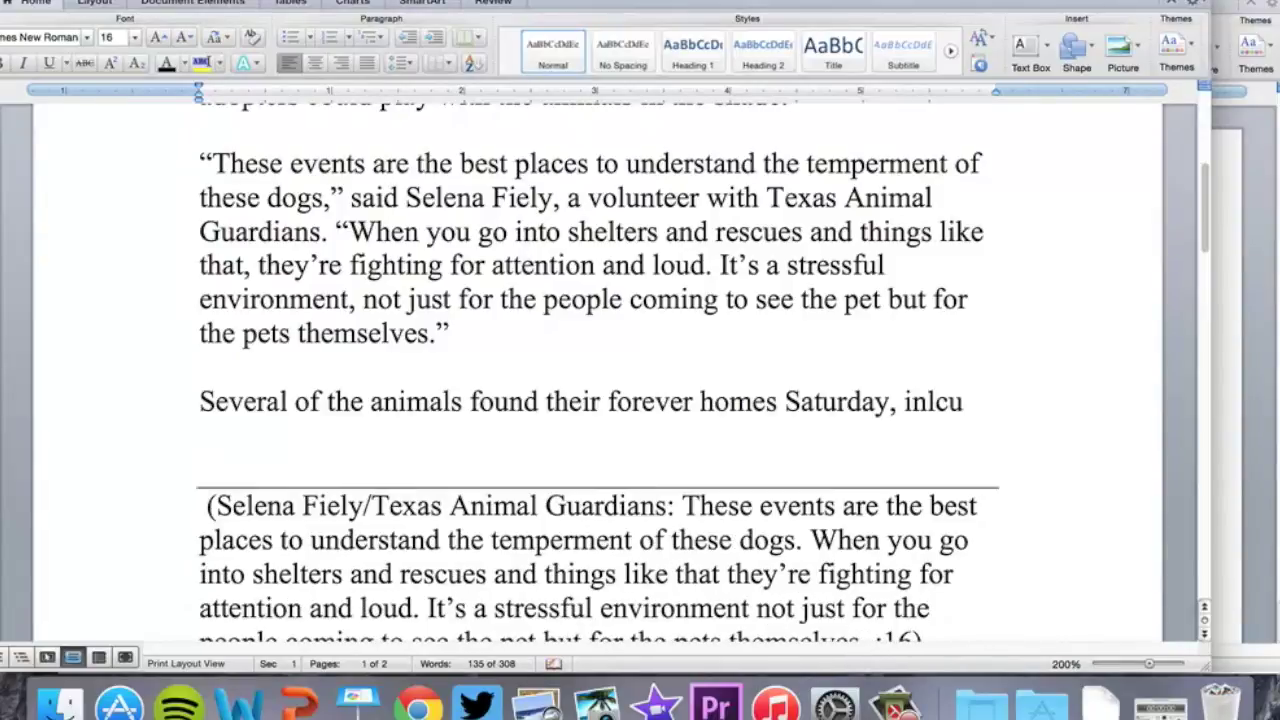
key("BackSpace")
key("BackSpace")
key("BackSpace")
type("cludin")
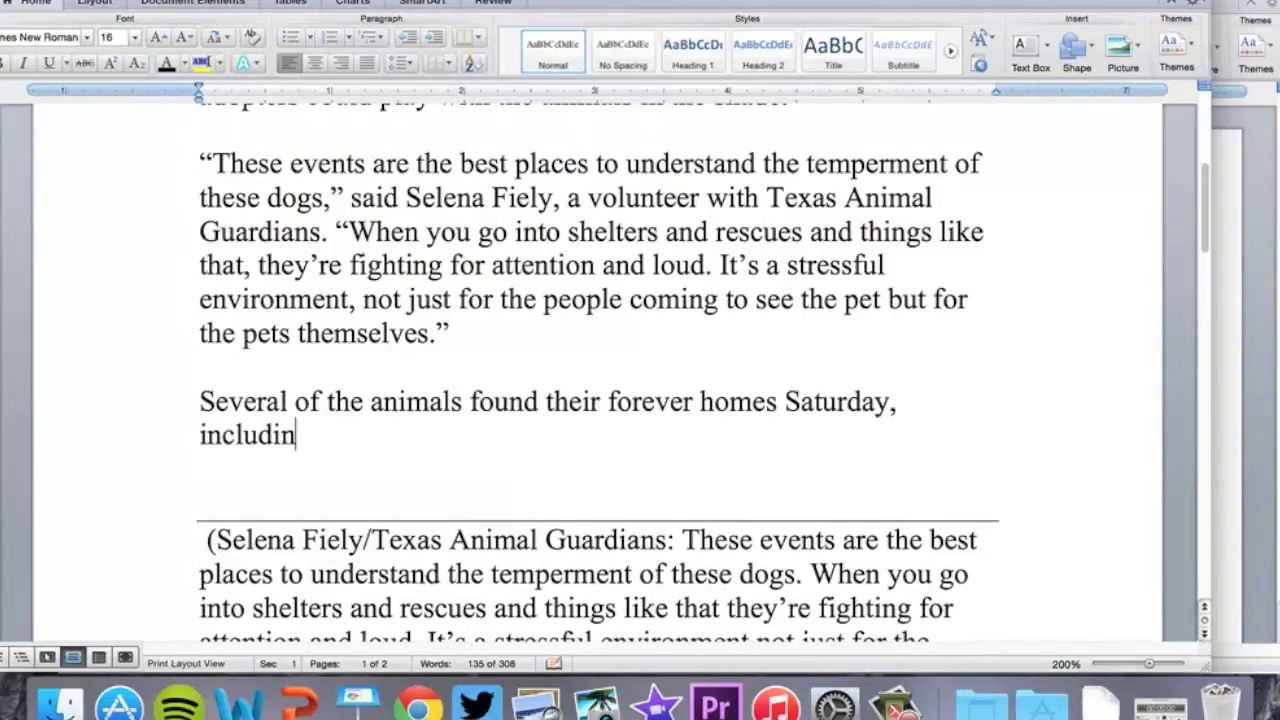
type("g a")
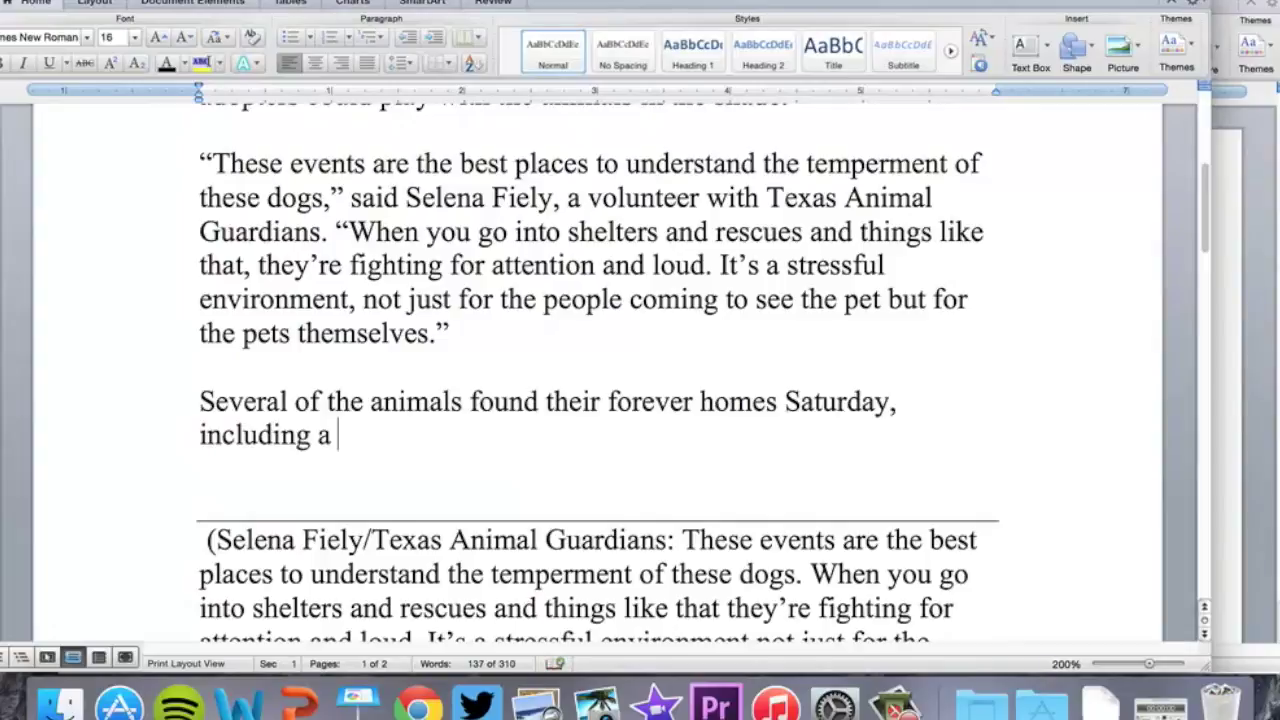
type(" dauschaund")
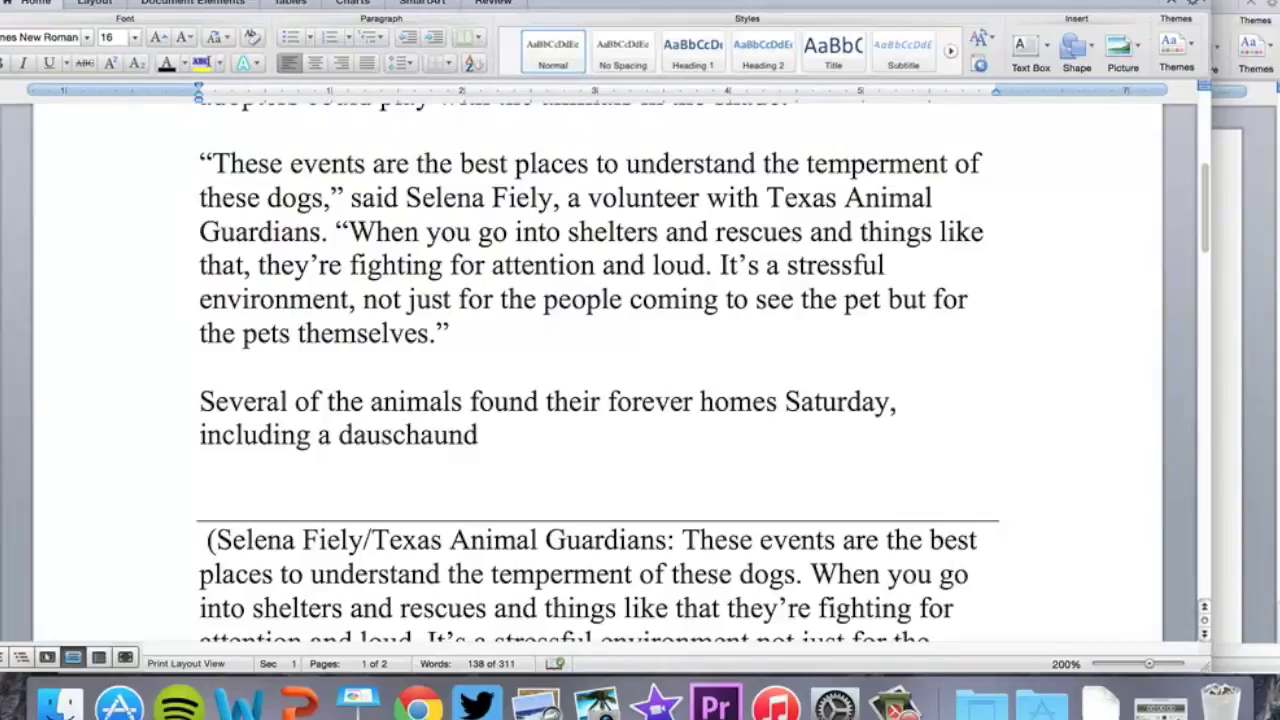
type("and a lab-mix")
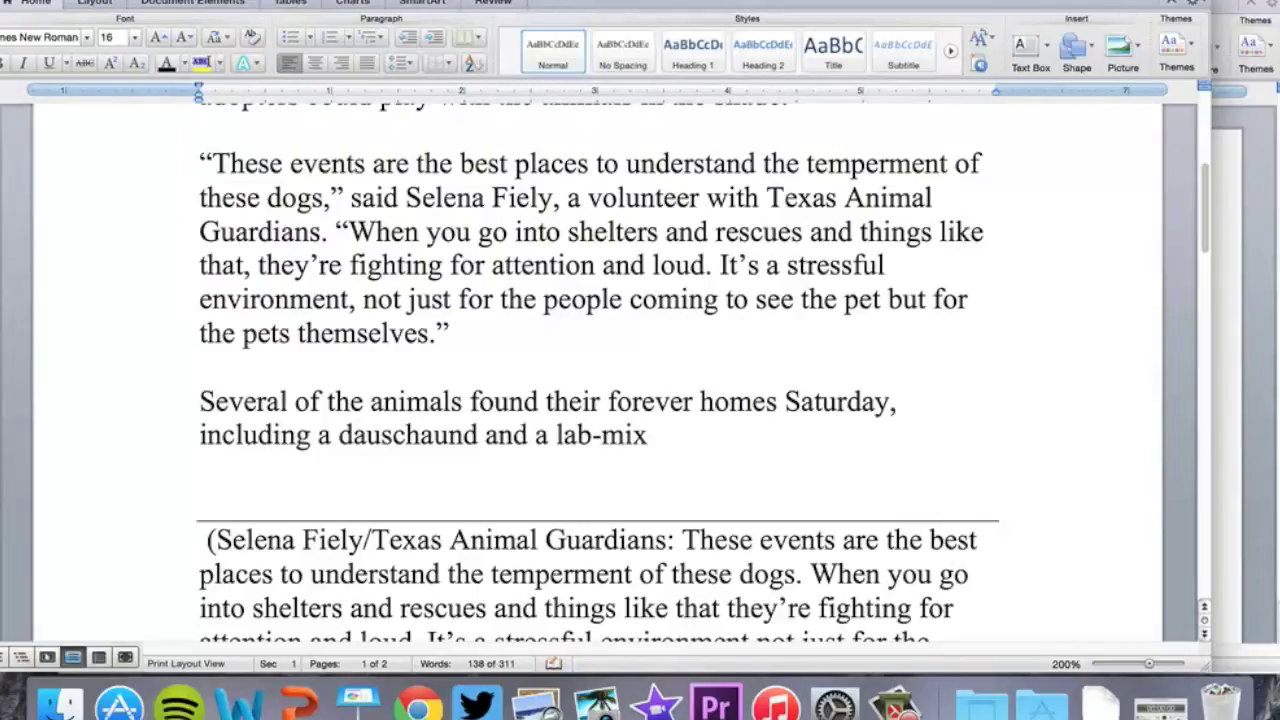
type(". Another")
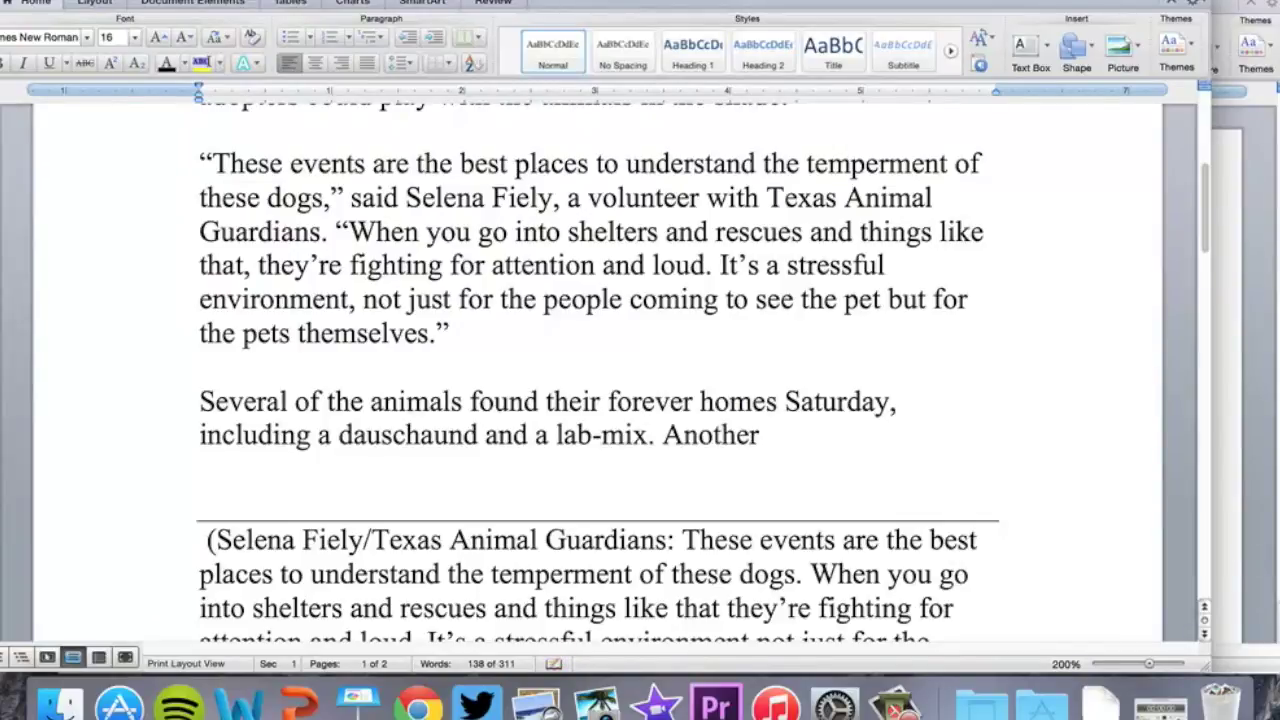
Remove the false starts after that sentence and begin a new paragraph below it
key("BackSpace")
key("BackSpace")
key("BackSpace")
key("BackSpace")
key("BackSpace")
key("BackSpace")
key("BackSpace")
key("BackSpace")
type("The pit")
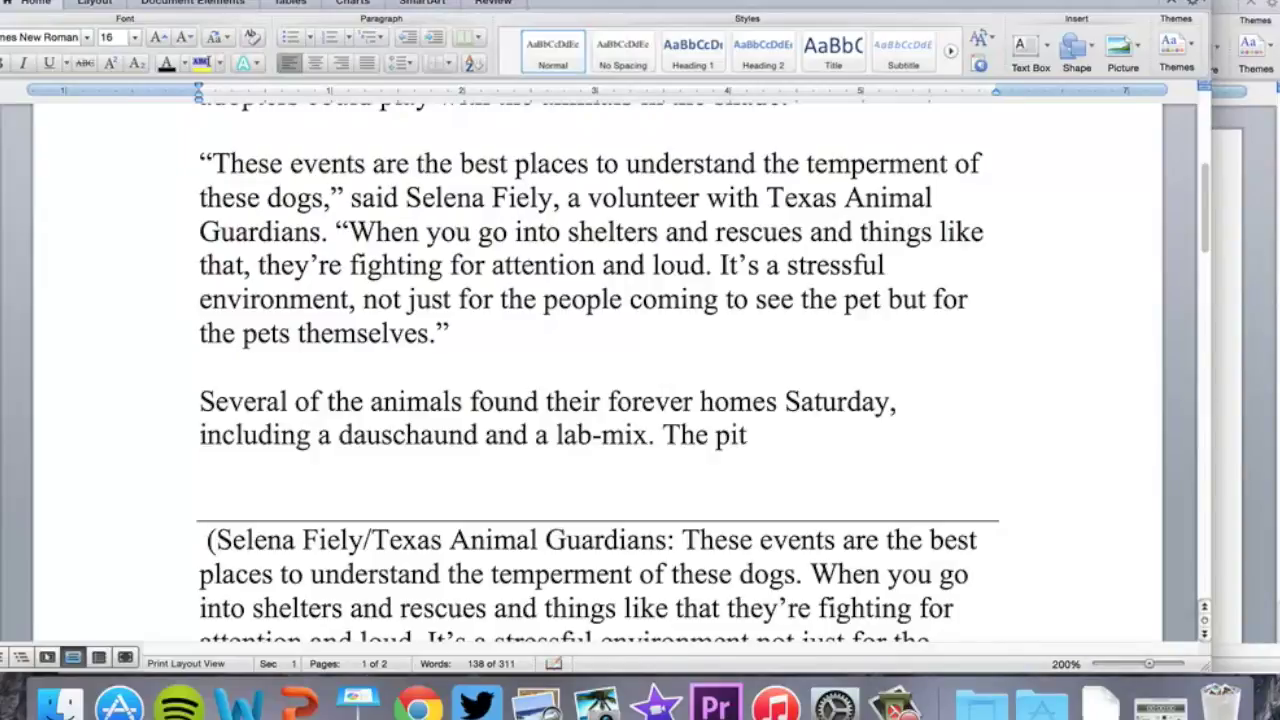
key("BackSpace")
key("BackSpace")
key("BackSpace")
key("BackSpace")
key("BackSpace")
key("BackSpace")
key("BackSpace")
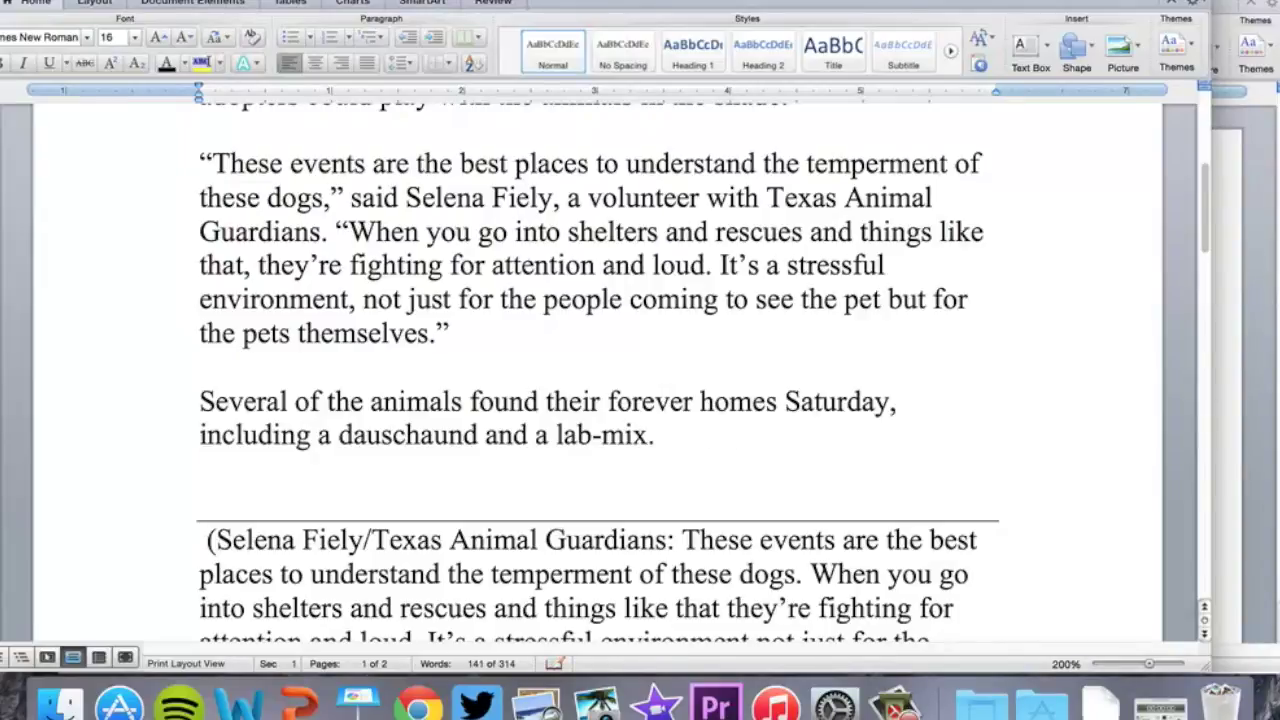
key("Return")
key("Return")
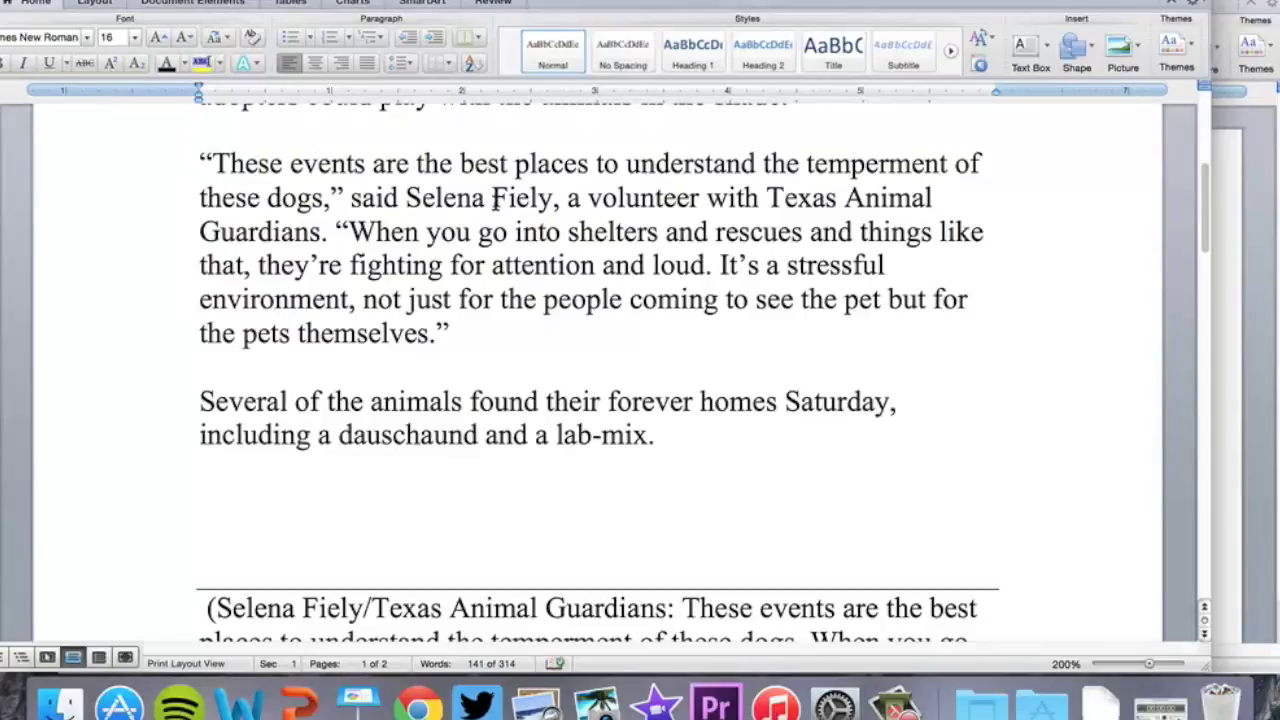
type("PetS")
key("BackSpace")
key("BackSpace")
key("BackSpace")
key("BackSpace")
Add the closing paragraph: rescue groups hold 1-3 PetSmart events monthly to reach as many people as possible
type("Ani")
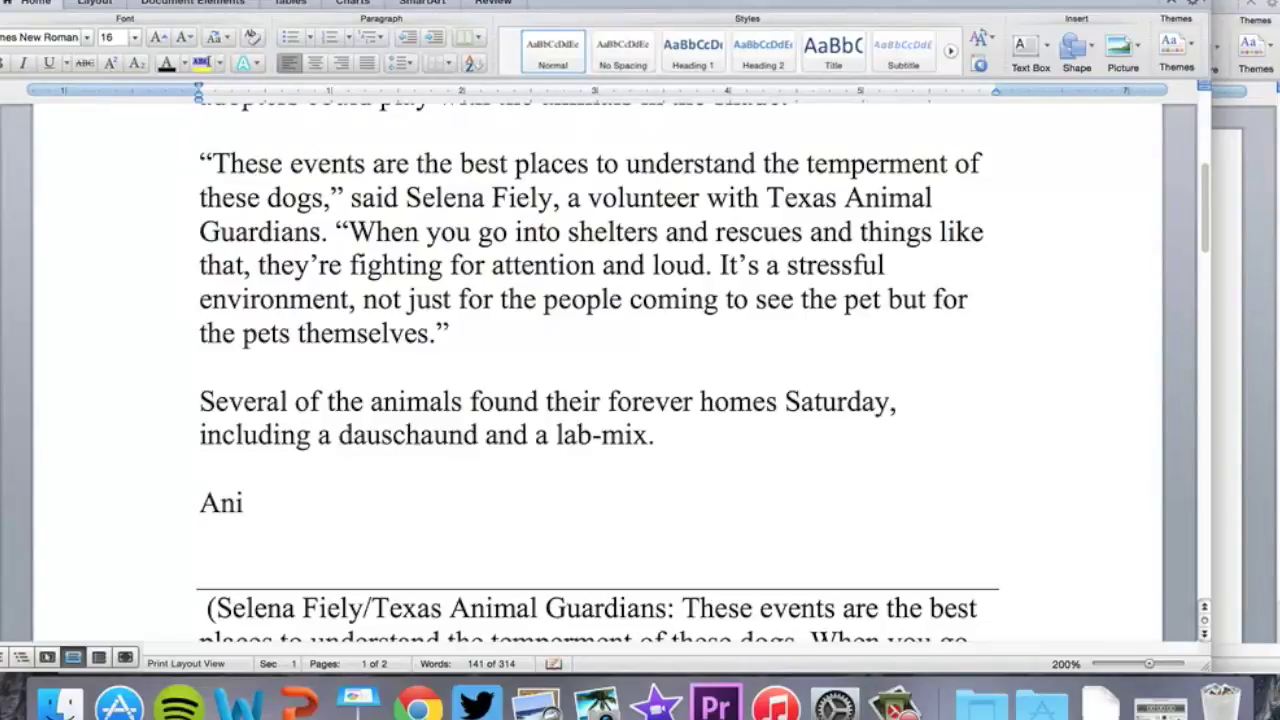
type("mal rescue group")
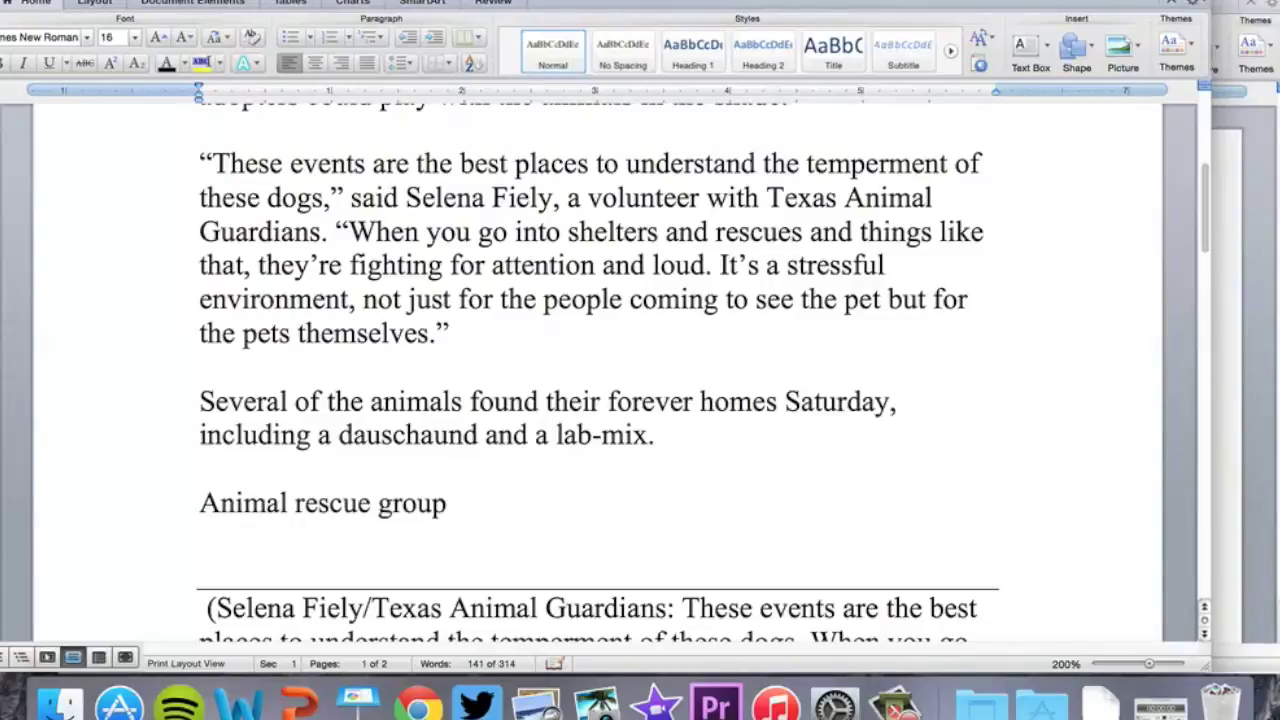
type("s typically ")
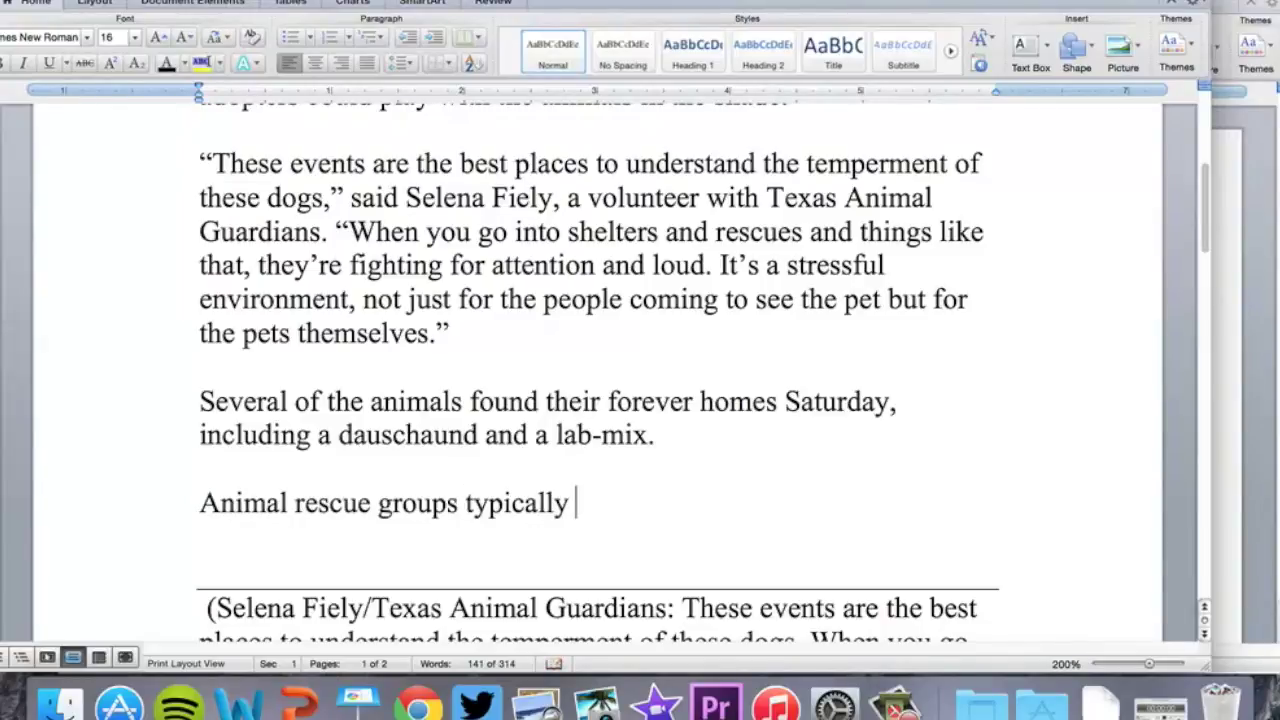
type("hold 1-3")
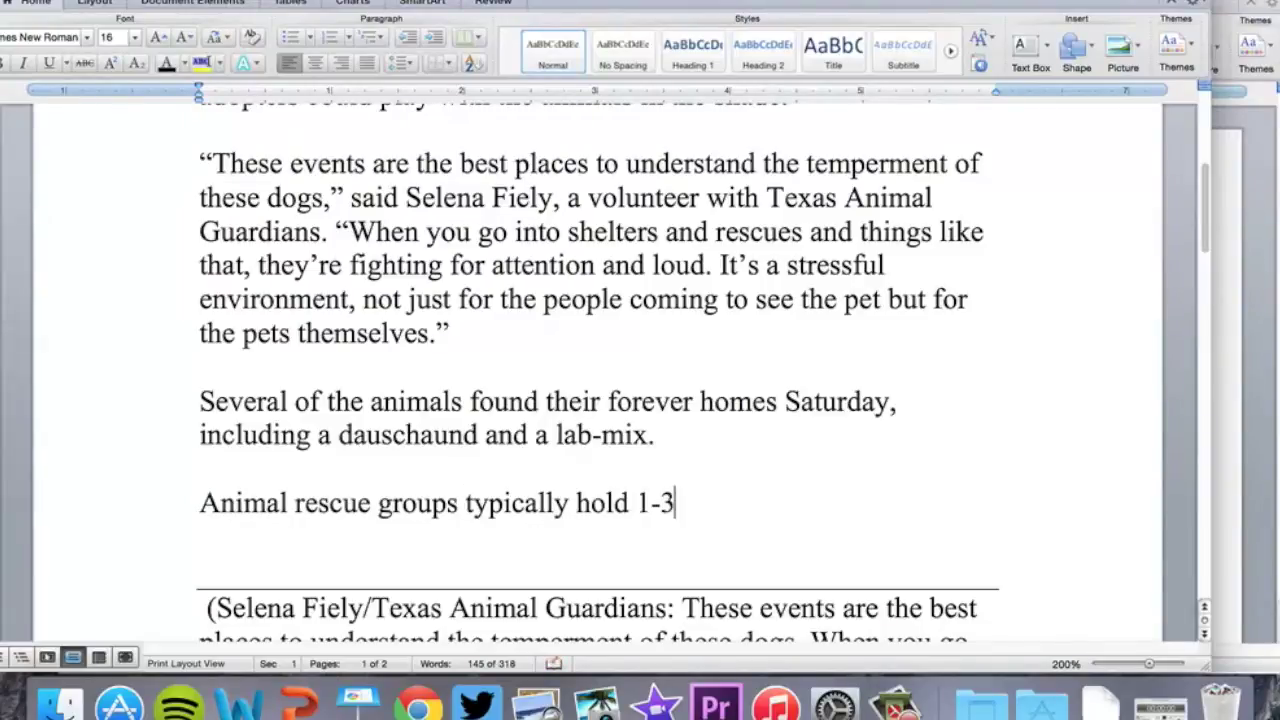
type(" event")
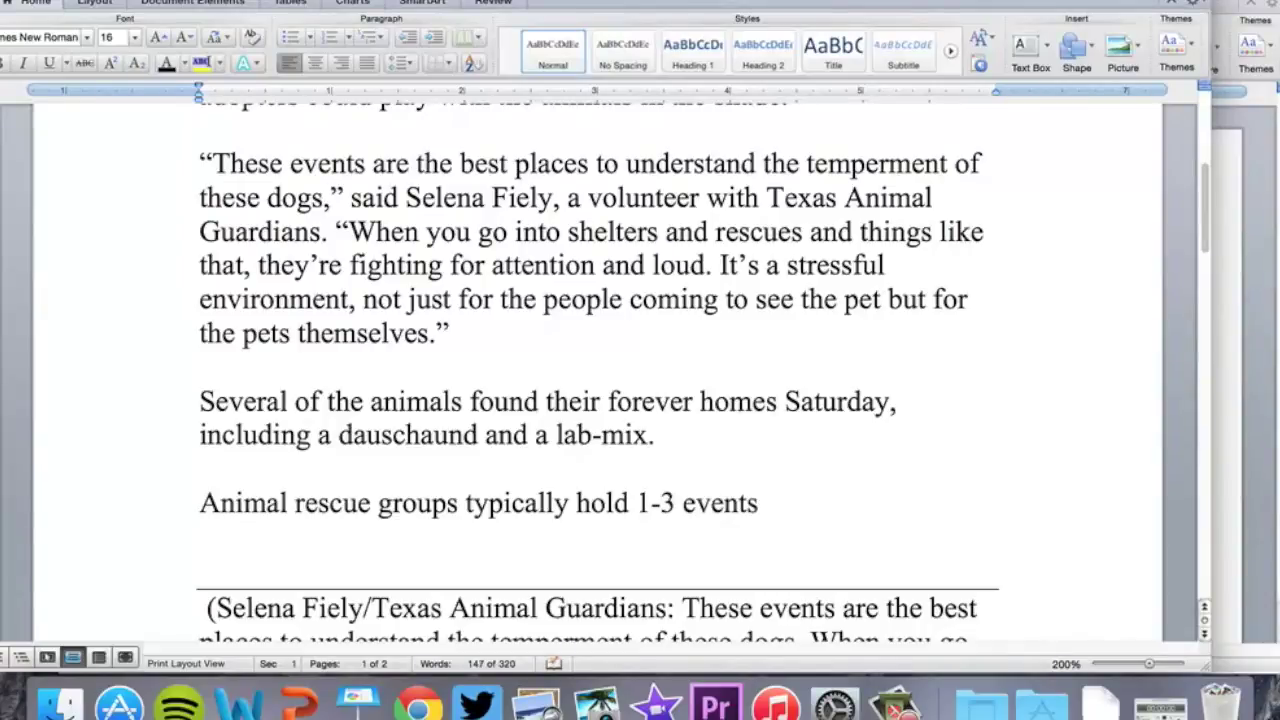
type("s ")
type("per m")
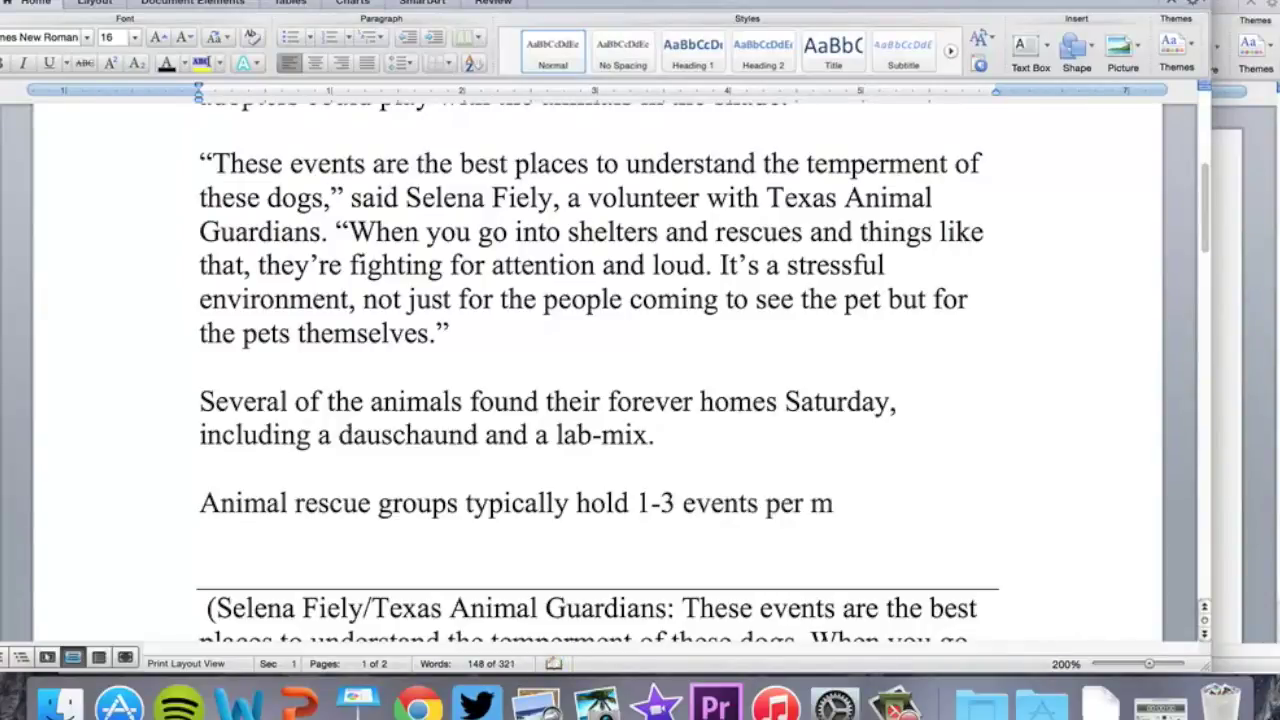
type("onth at Pet")
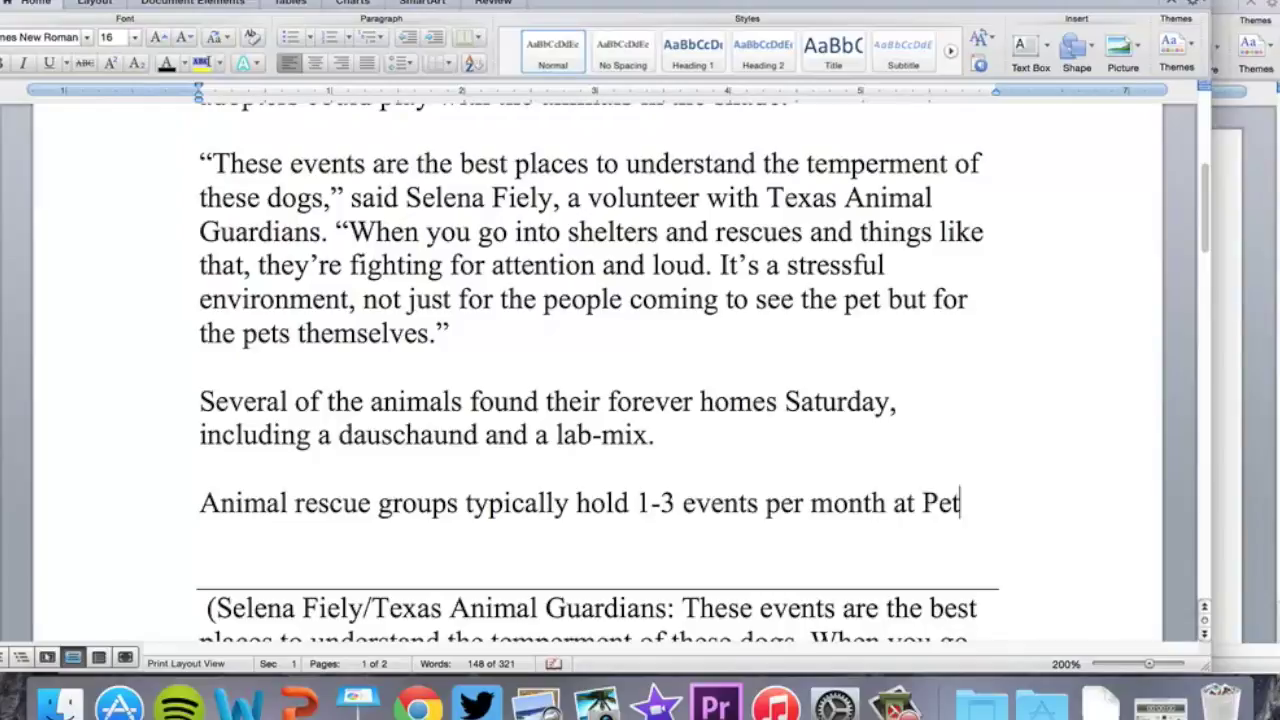
type("Smart.")
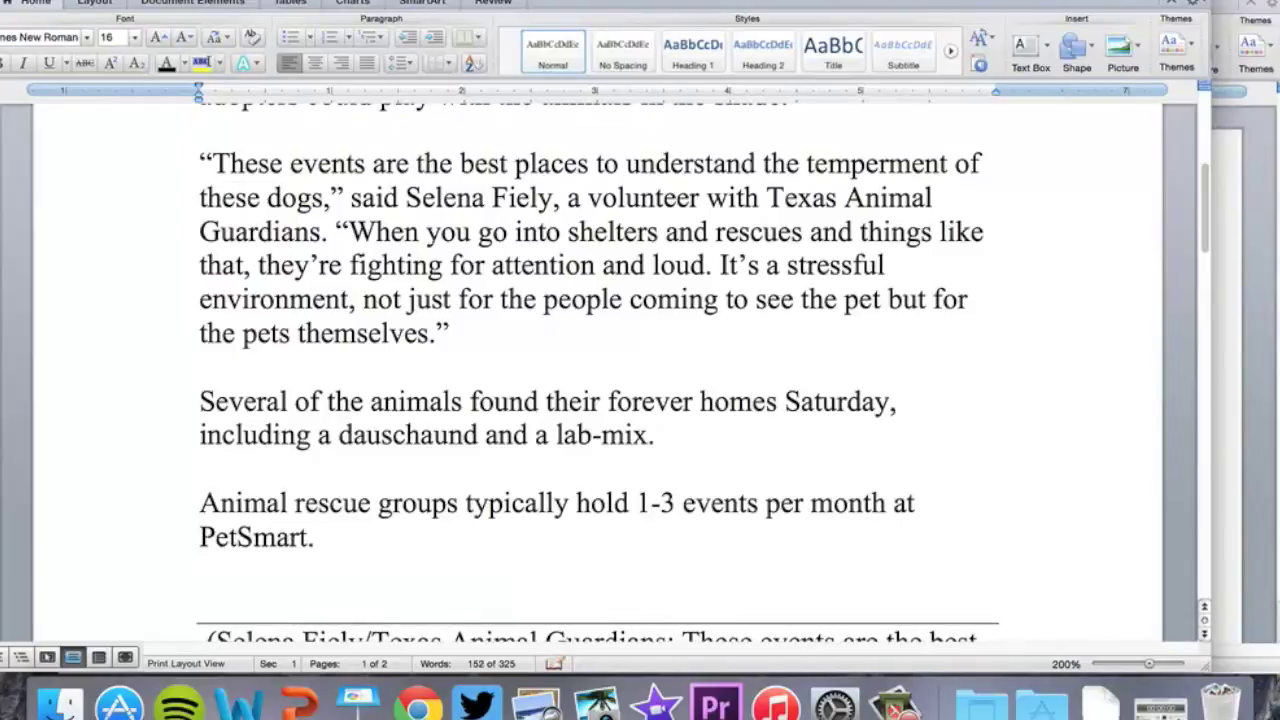
type(" The g")
key("BackSpace")
key("BackSpace")
key("BackSpace")
key("BackSpace")
type("Fiely said")
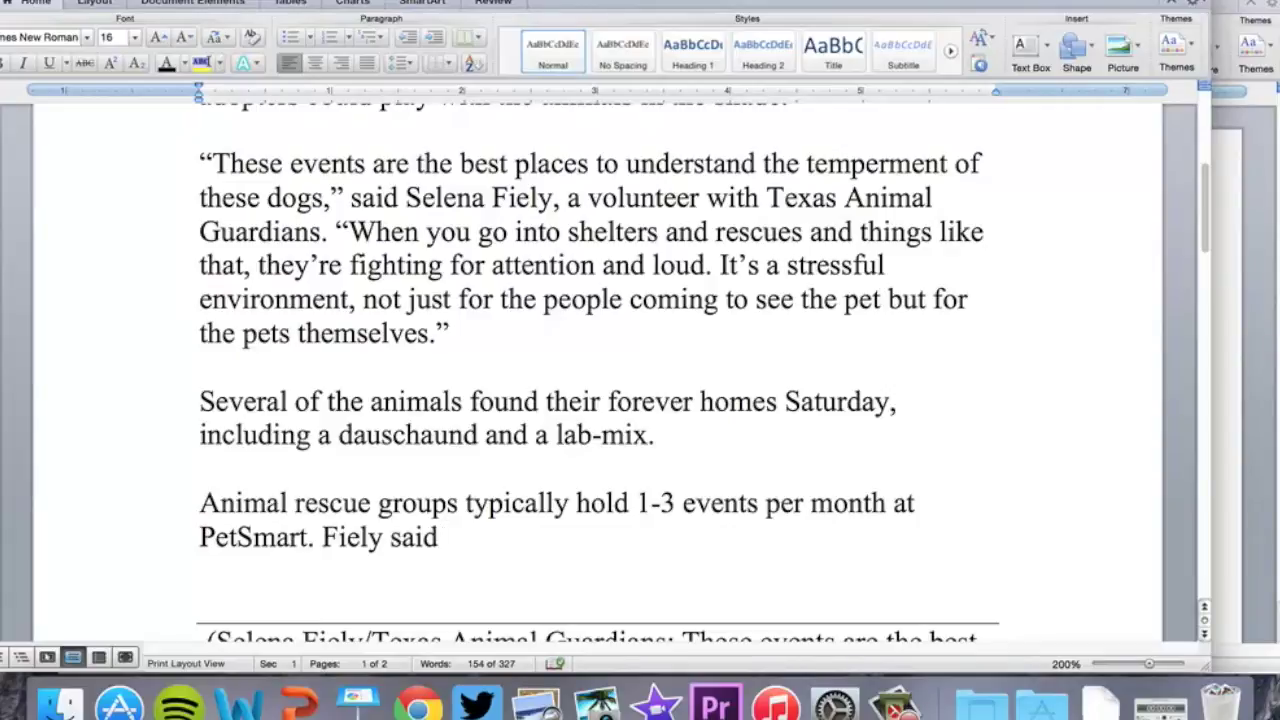
type("they tr")
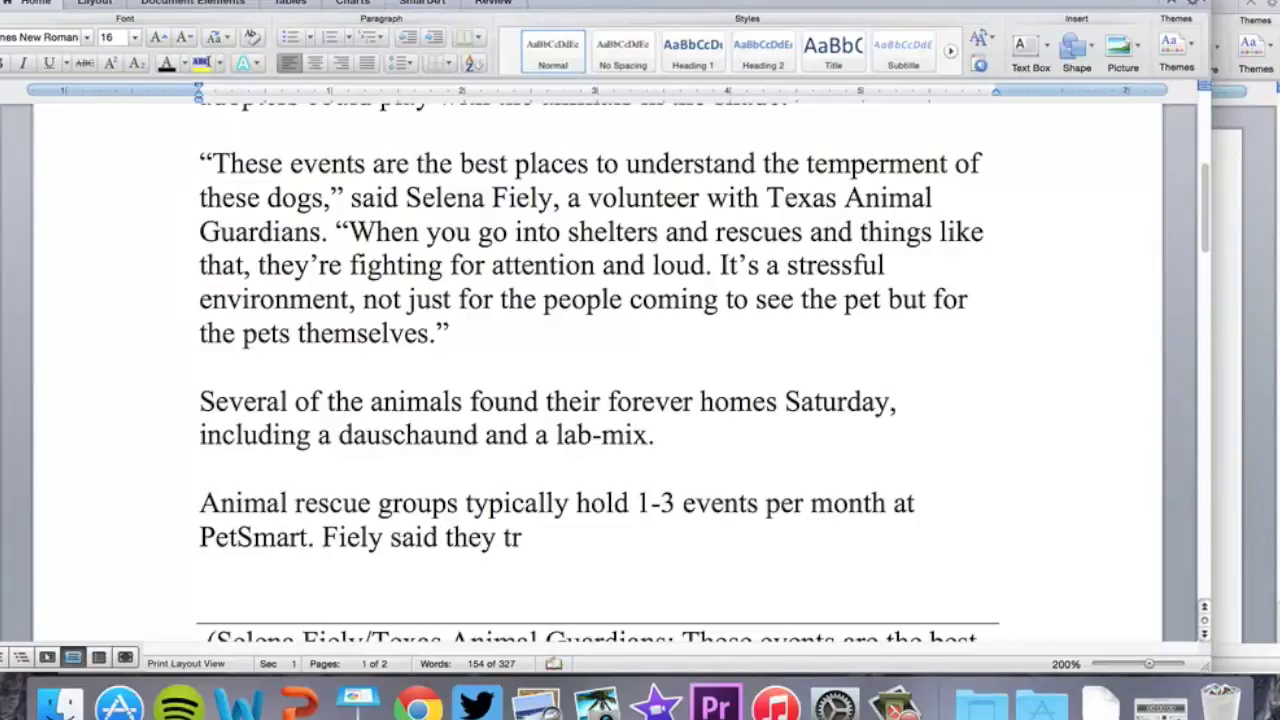
type("y to get in")
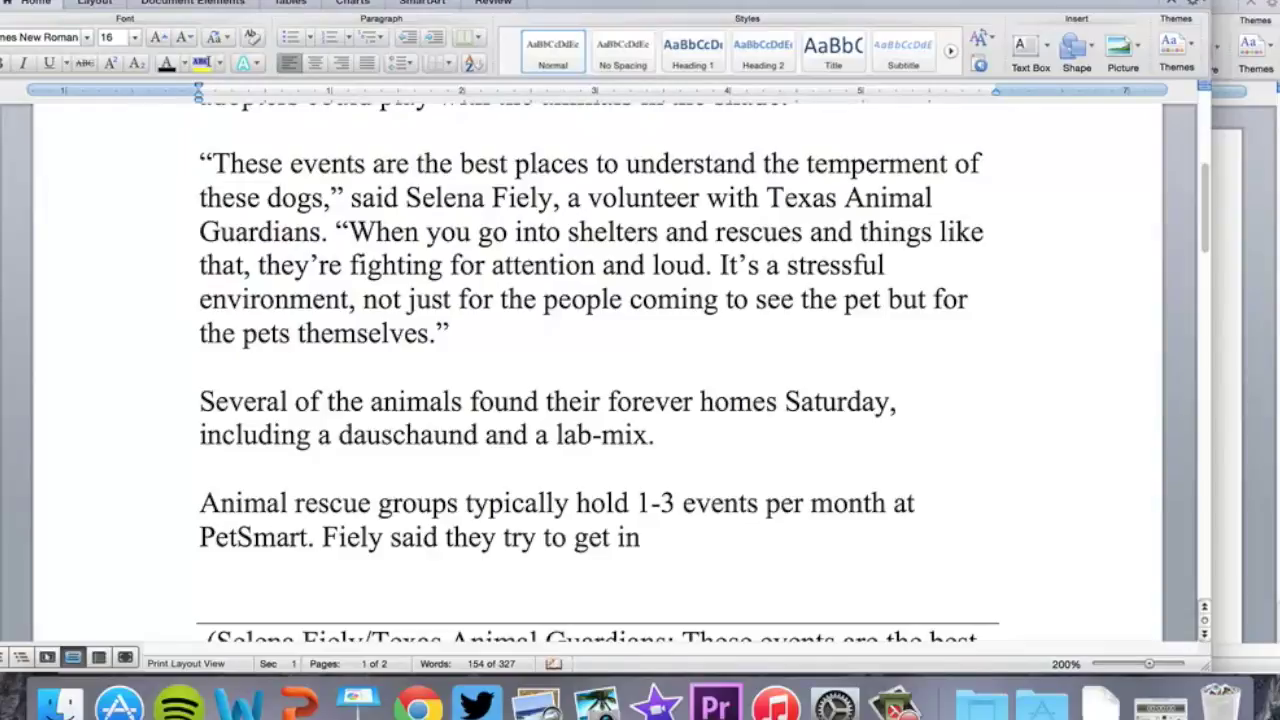
type(" front of people as mu")
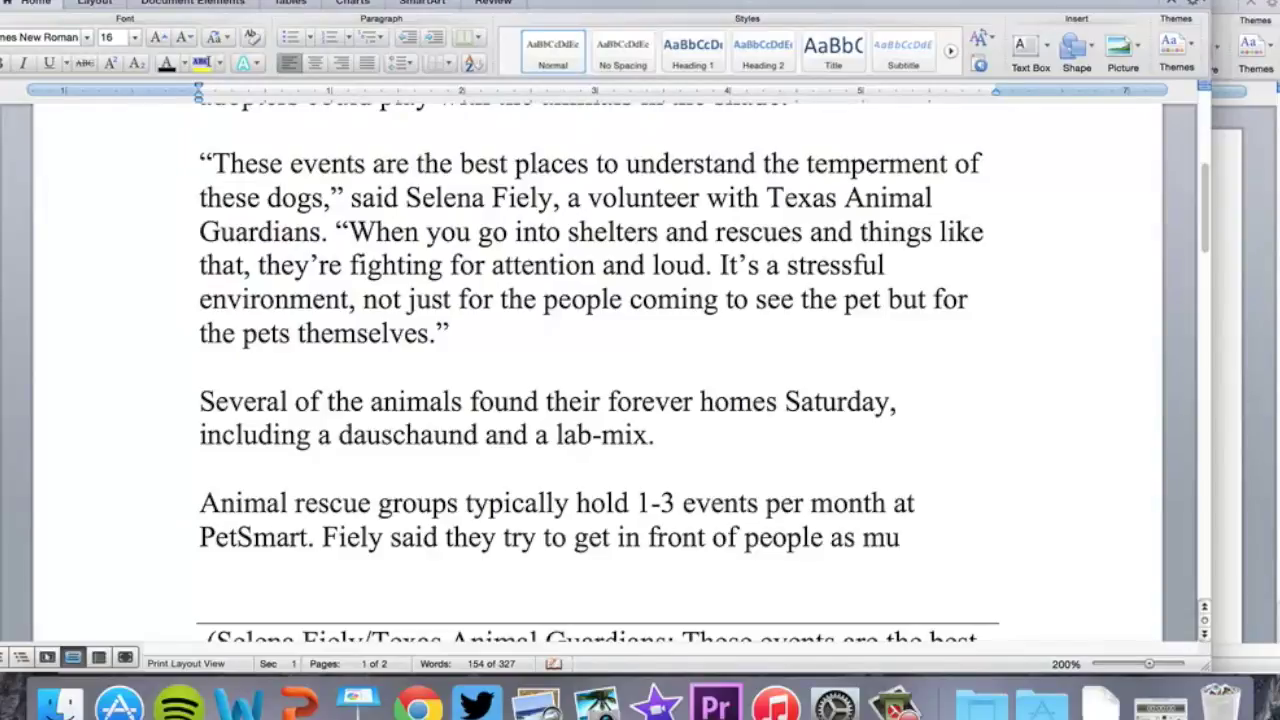
type("ch as possible.")
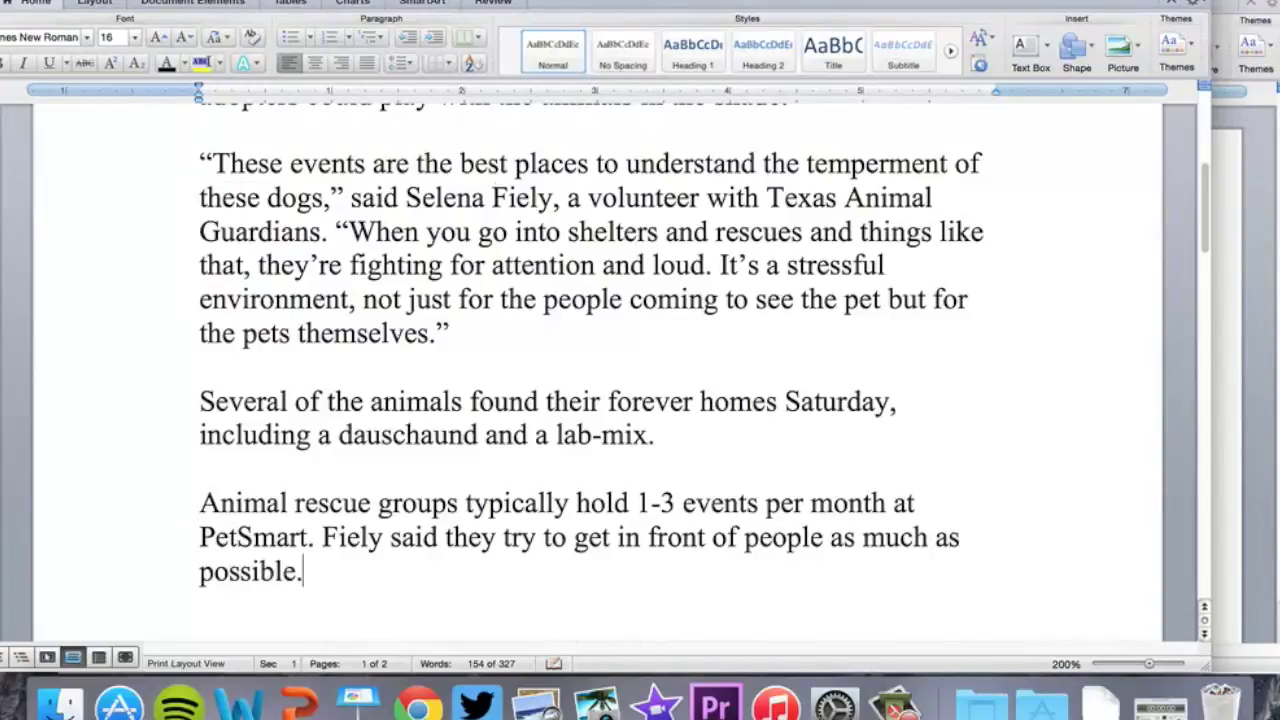
Delete the leftover script text below the closing 'as much as possible.' paragraph
scroll(515, 116, "down", 1)
scroll(518, 120, "up", 10)
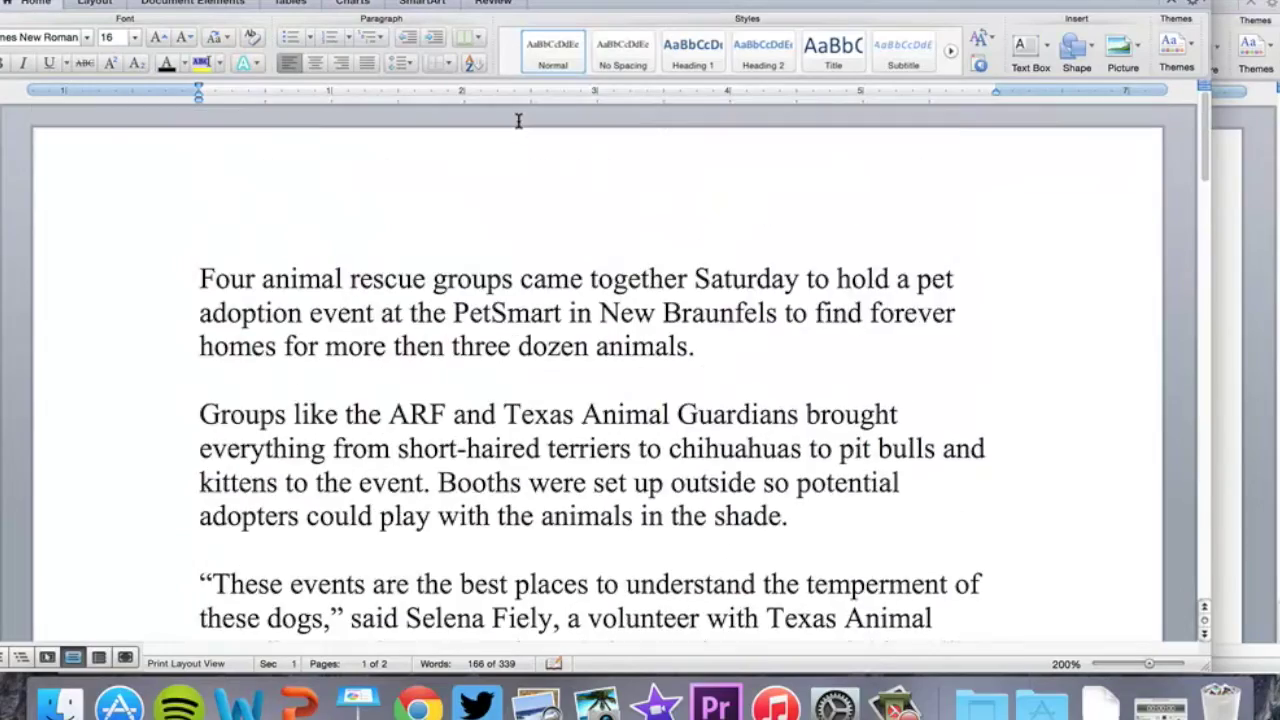
scroll(518, 120, "down", 15)
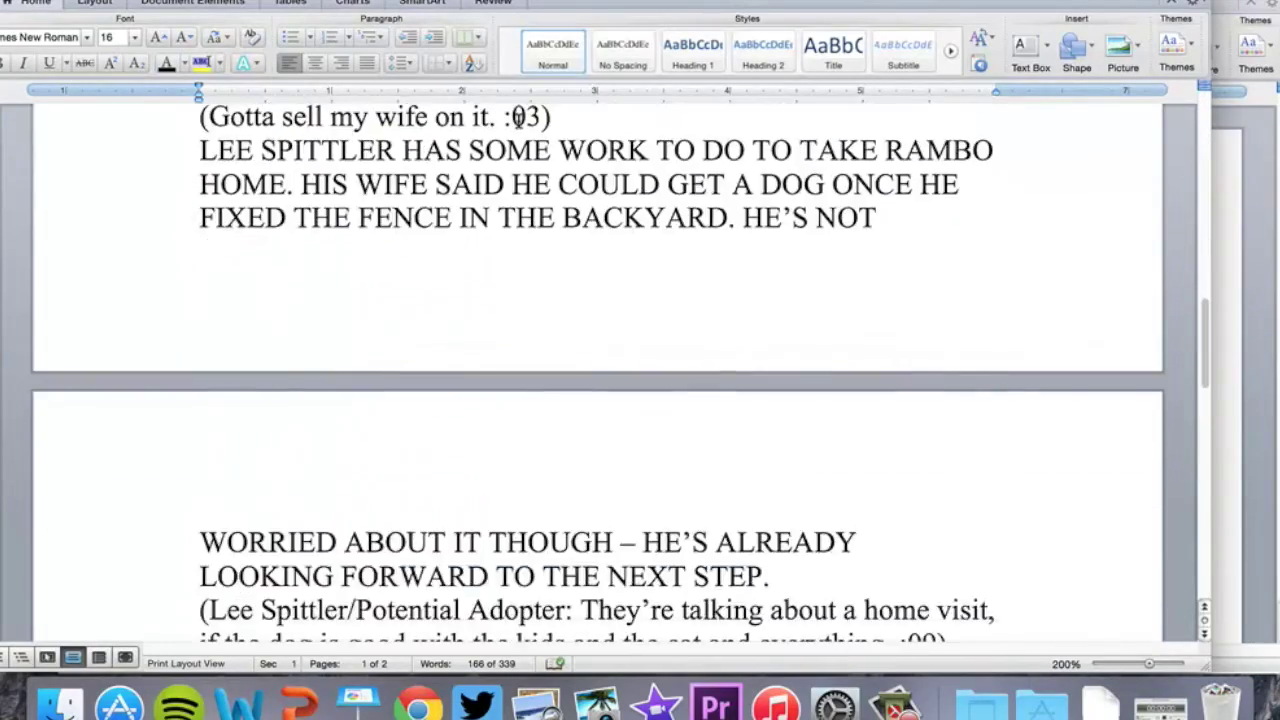
scroll(518, 118, "down", 7)
scroll(520, 120, "up", 2)
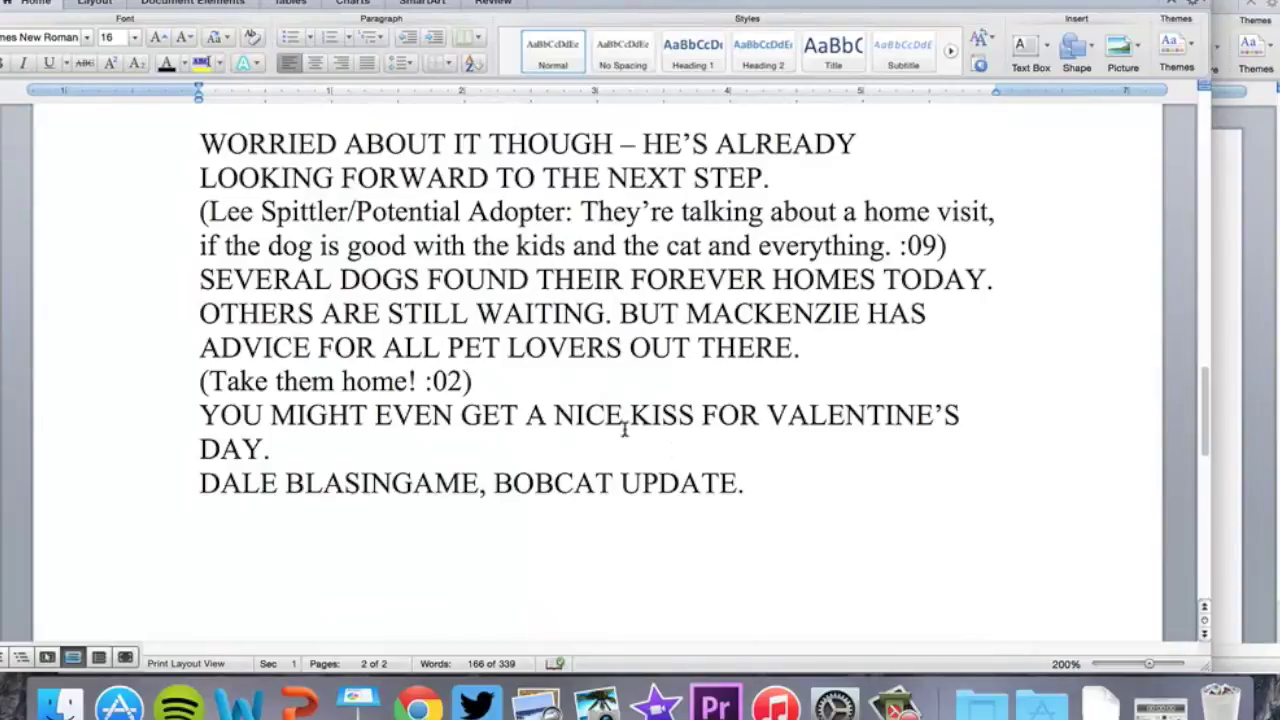
scroll(562, 288, "up", 5)
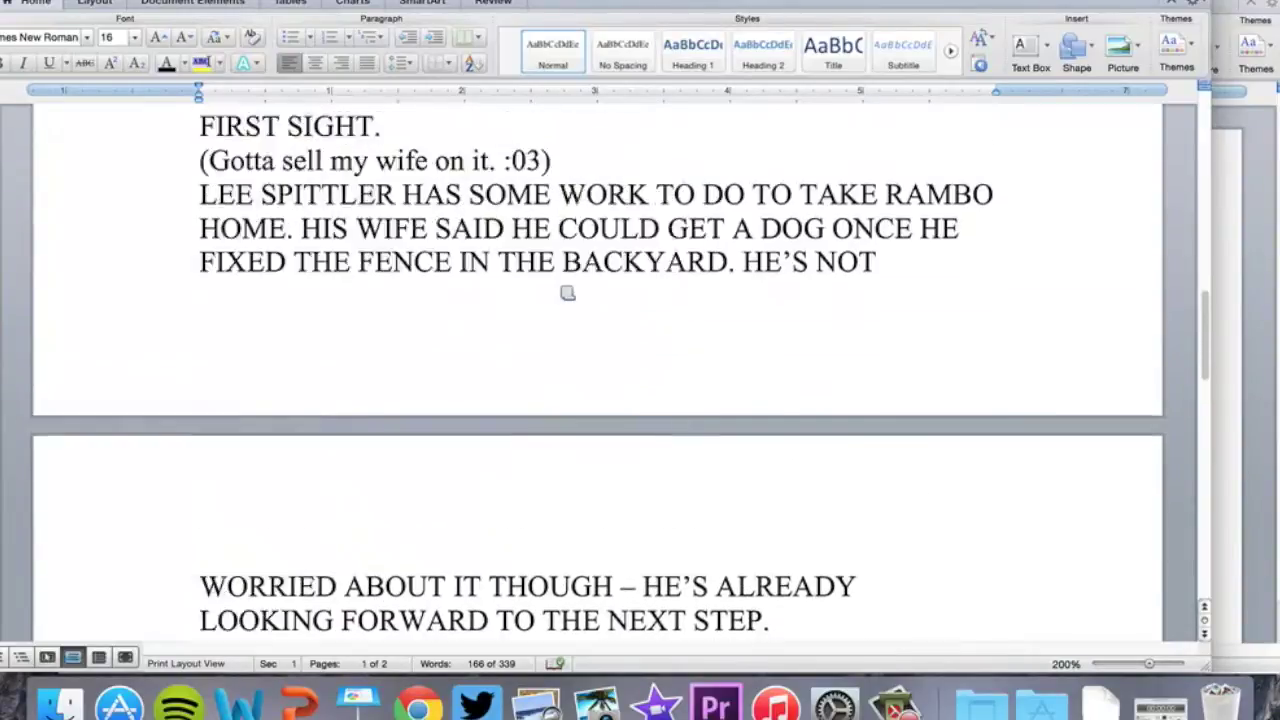
scroll(567, 293, "up", 6)
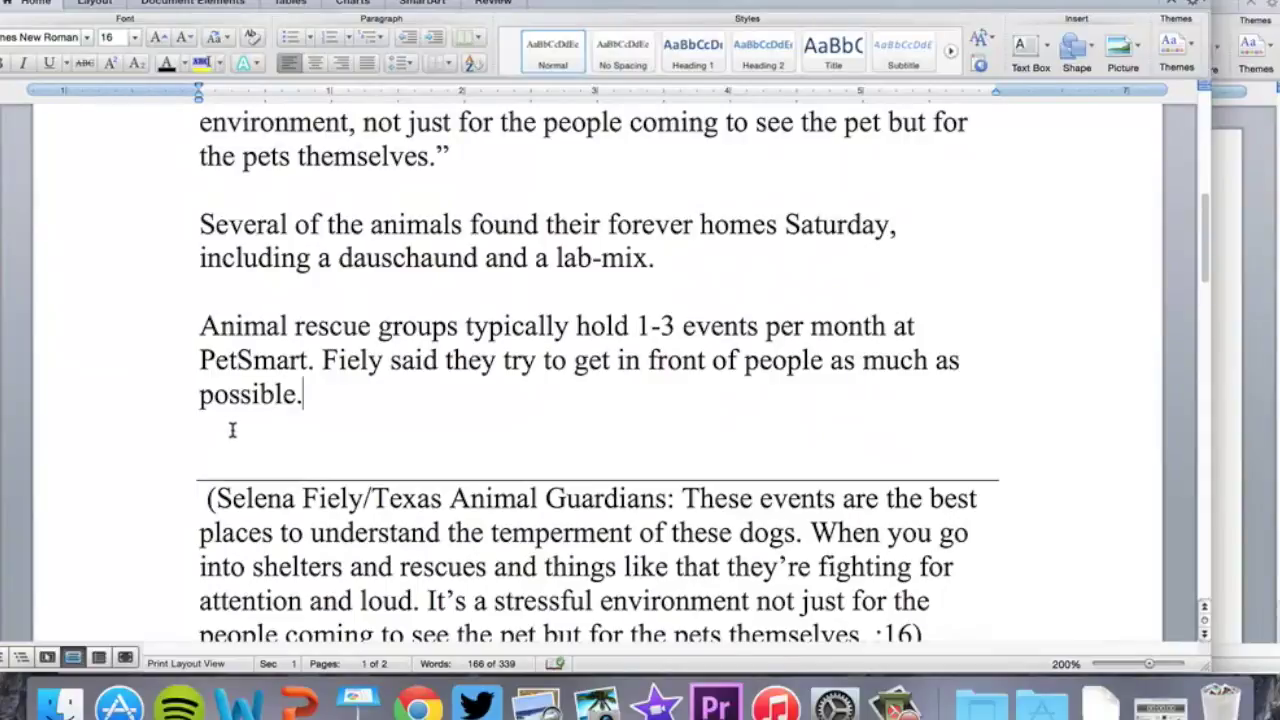
left_click_drag(231, 430, 380, 640)
key("Delete")
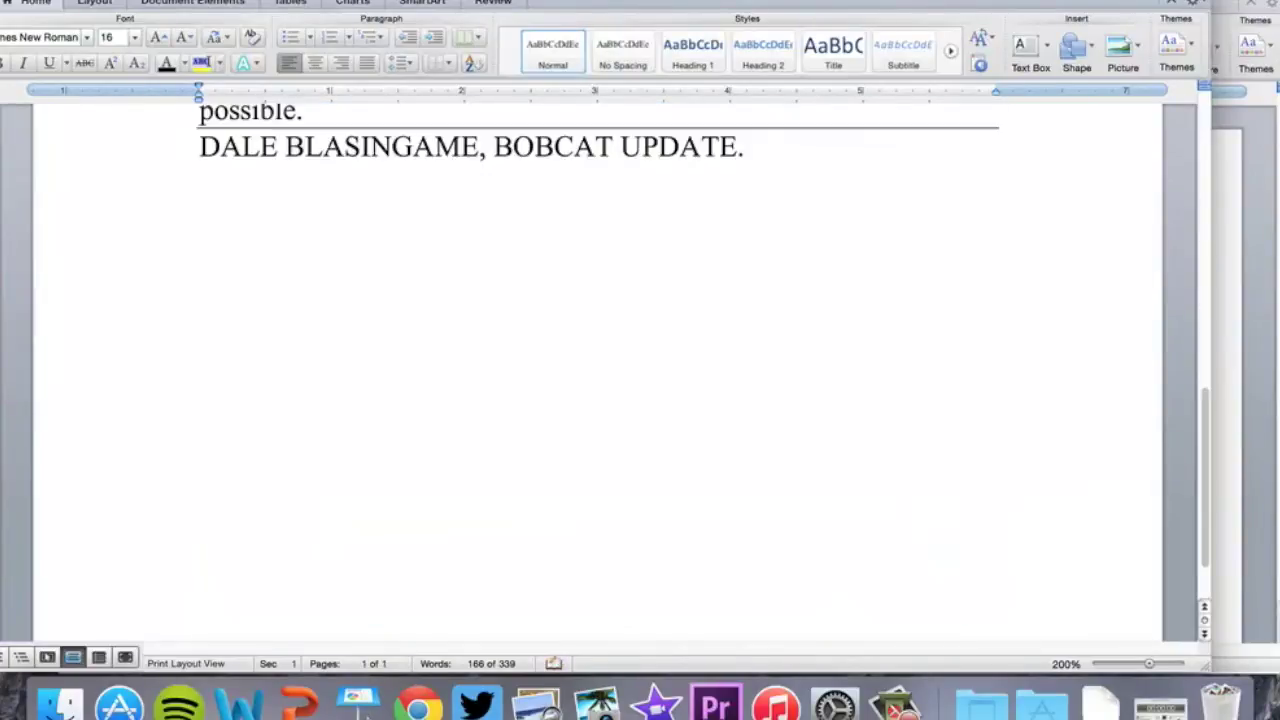
Delete the remaining sign-off line, then select the finished one-page article text
scroll(391, 531, "up", 7)
scroll(392, 534, "down", 2)
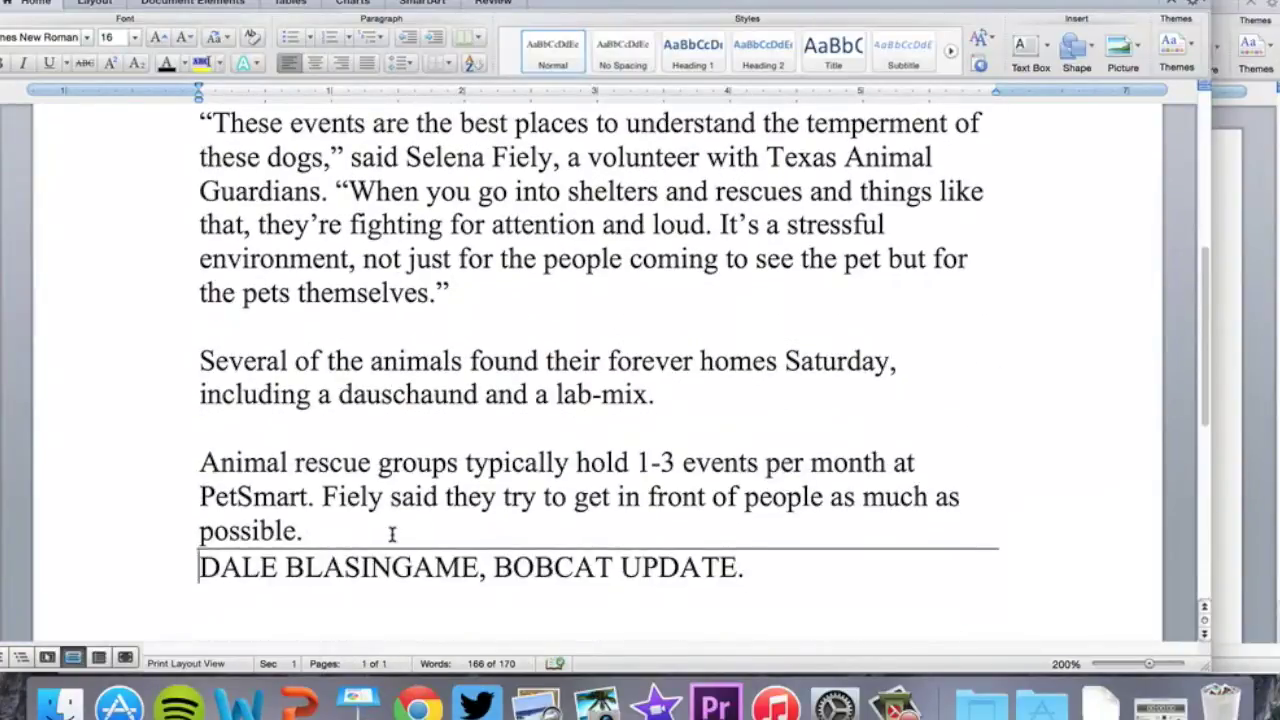
key("shift+End")
key("Delete")
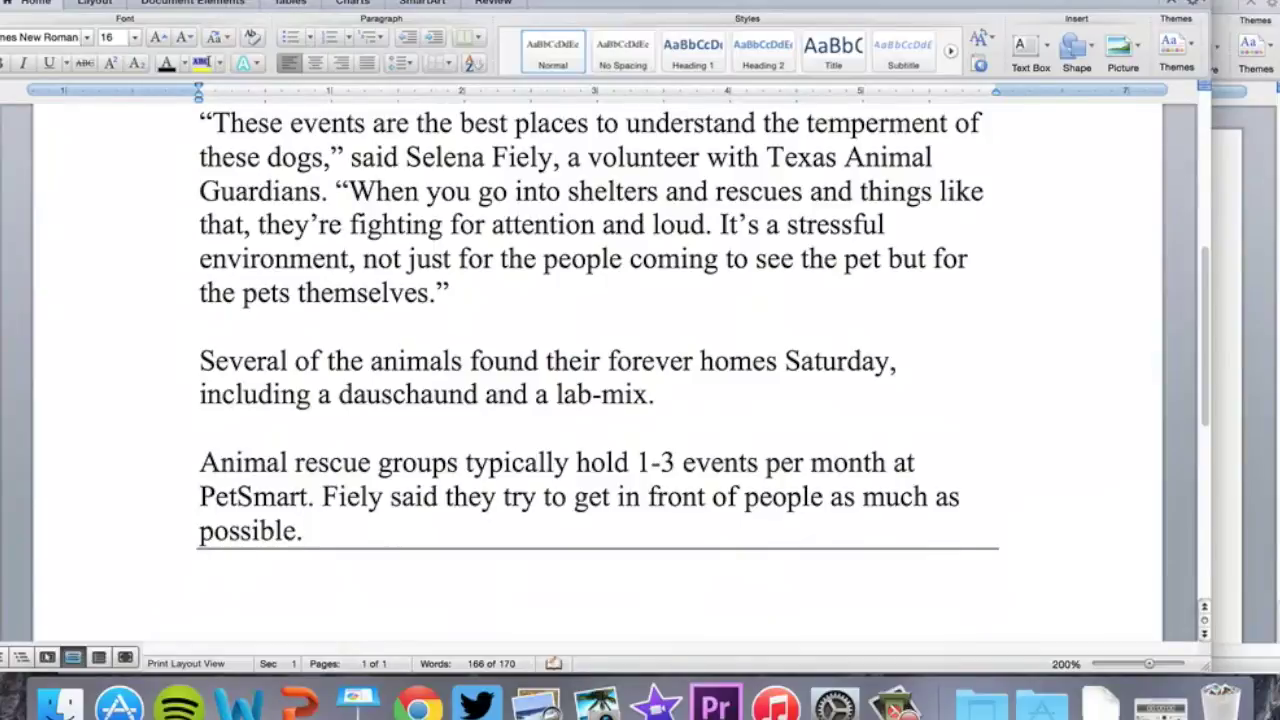
scroll(600, 380, "up", 5)
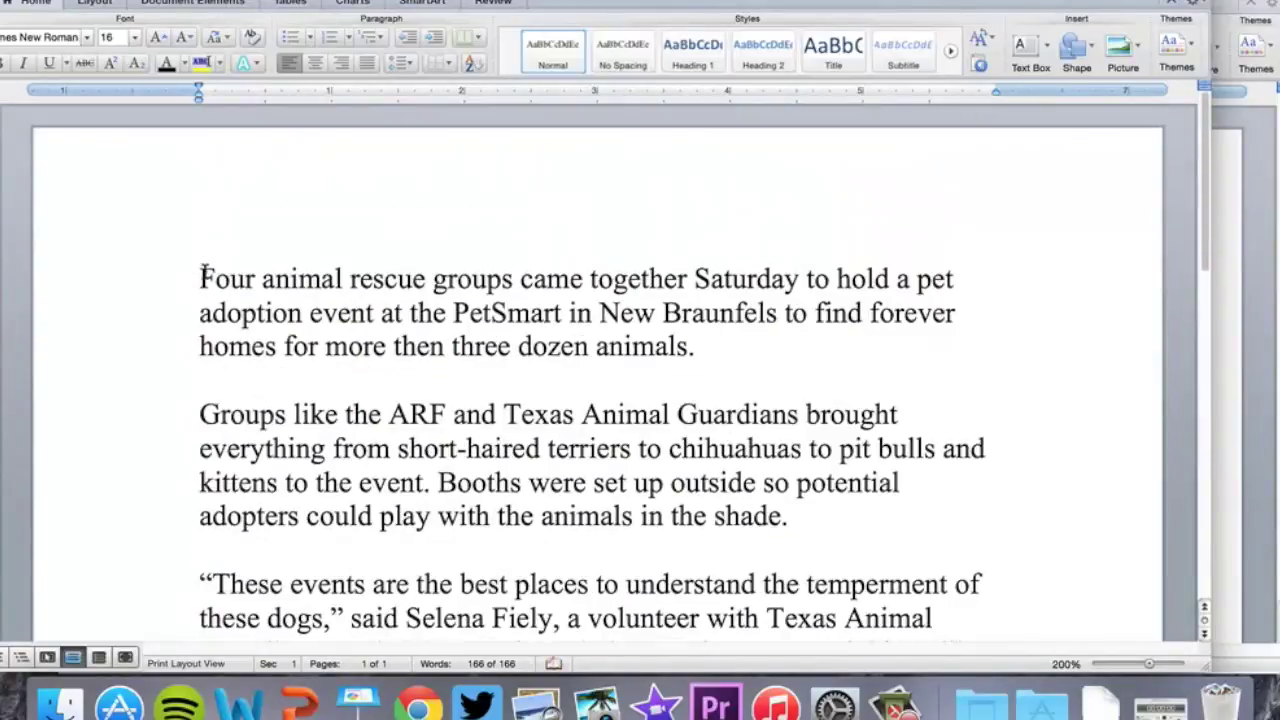
left_click_drag(200, 277, 432, 680)
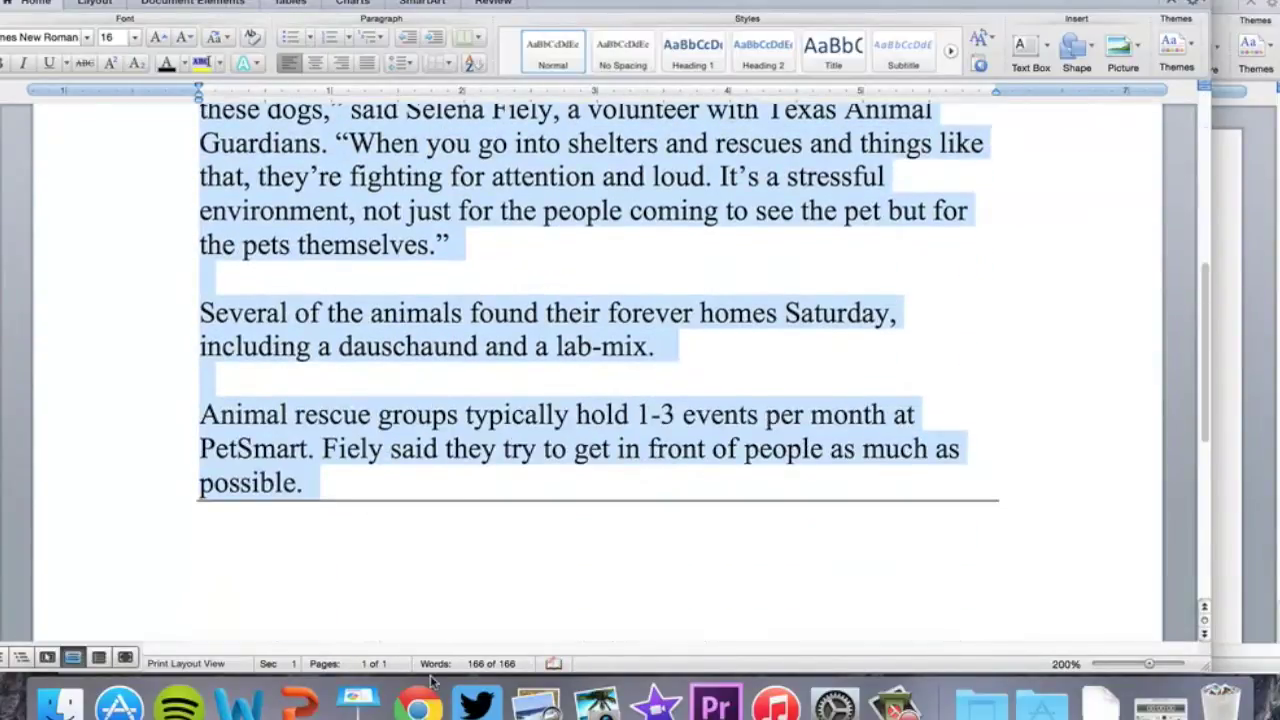
Change the selected article text from size 16 to 12, then return to the Tumblr browser
left_click(134, 37)
left_click(124, 117)
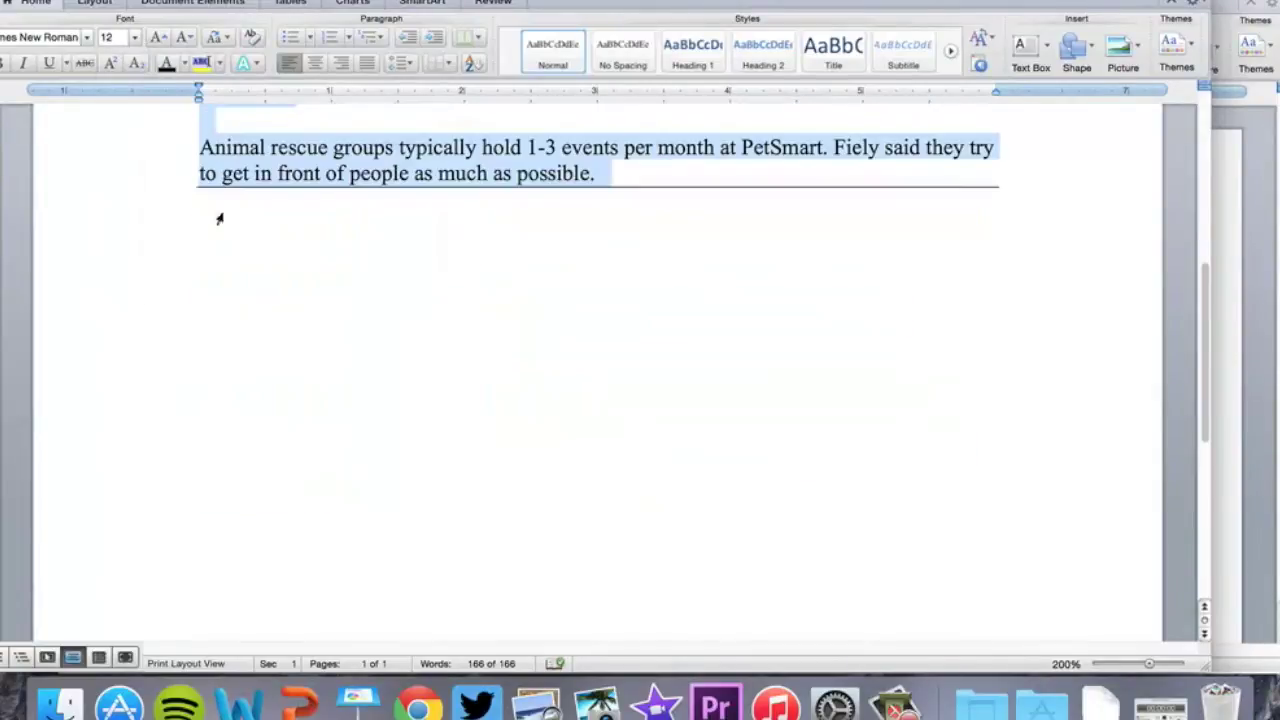
scroll(333, 352, "up", 5)
scroll(333, 352, "down", 2)
scroll(333, 352, "up", 2)
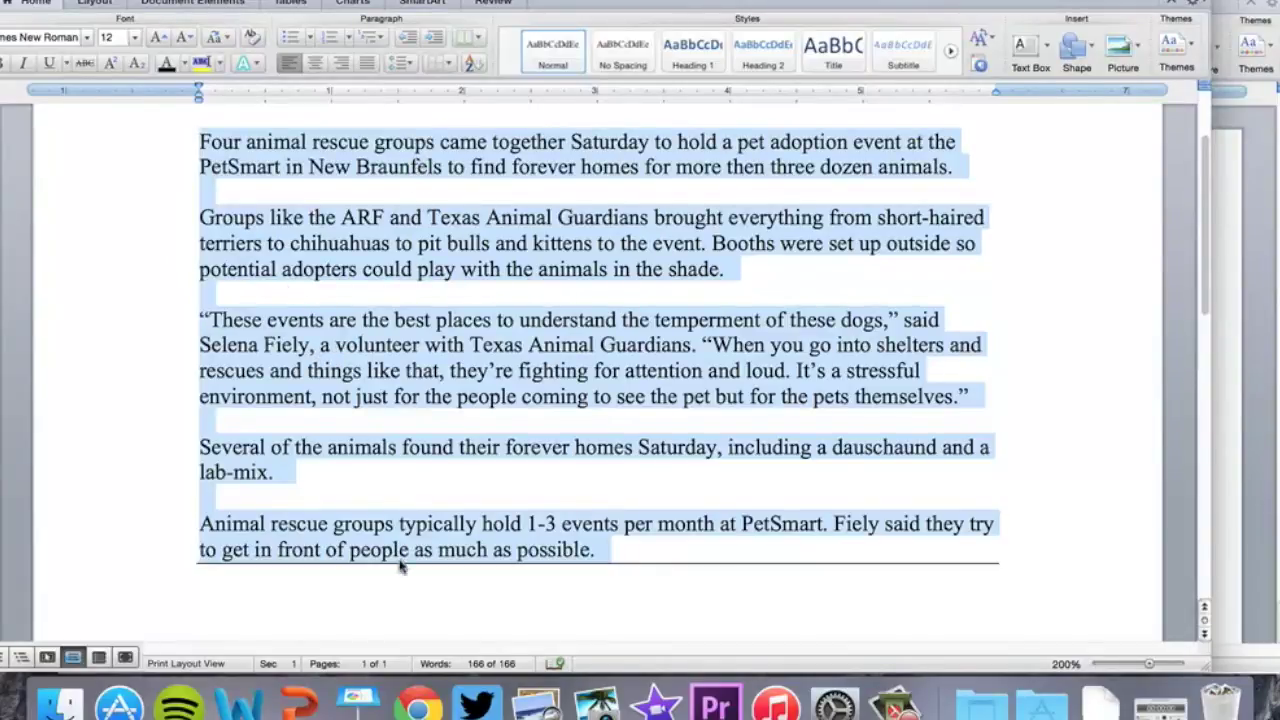
left_click(418, 705)
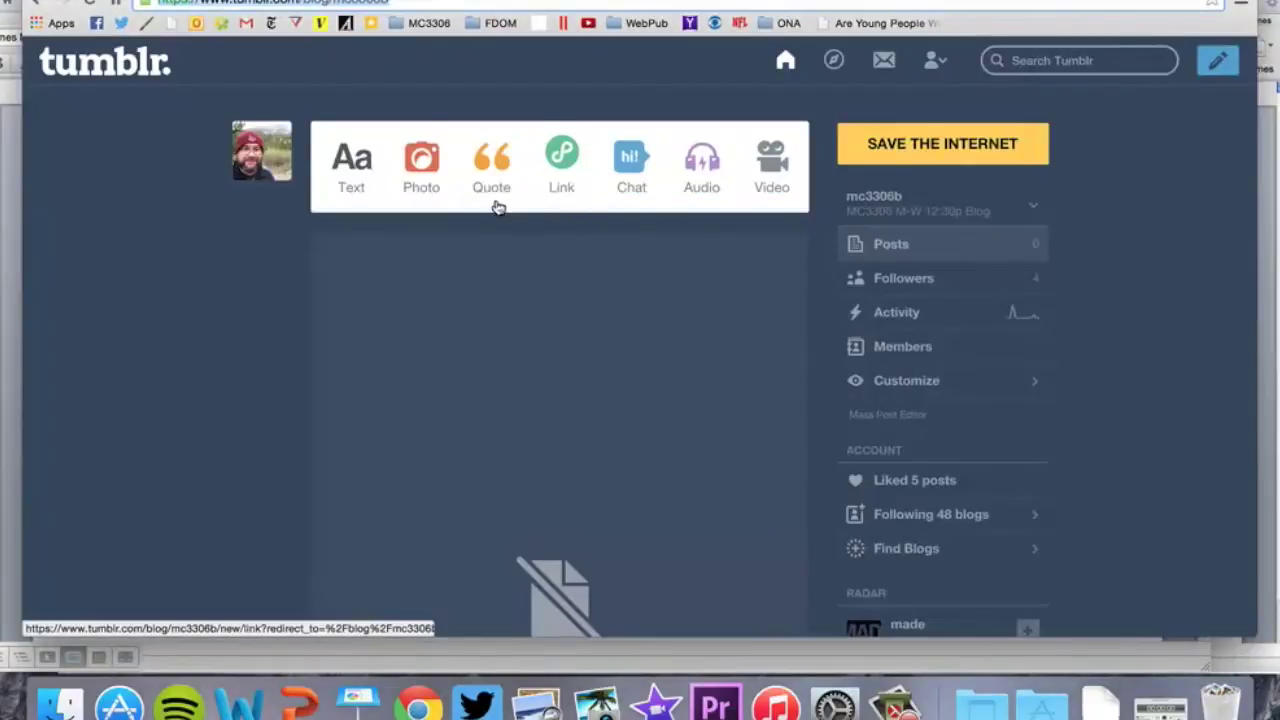
Close the blog preview panel and go back to the main Tumblr dashboard
left_click(285, 160)
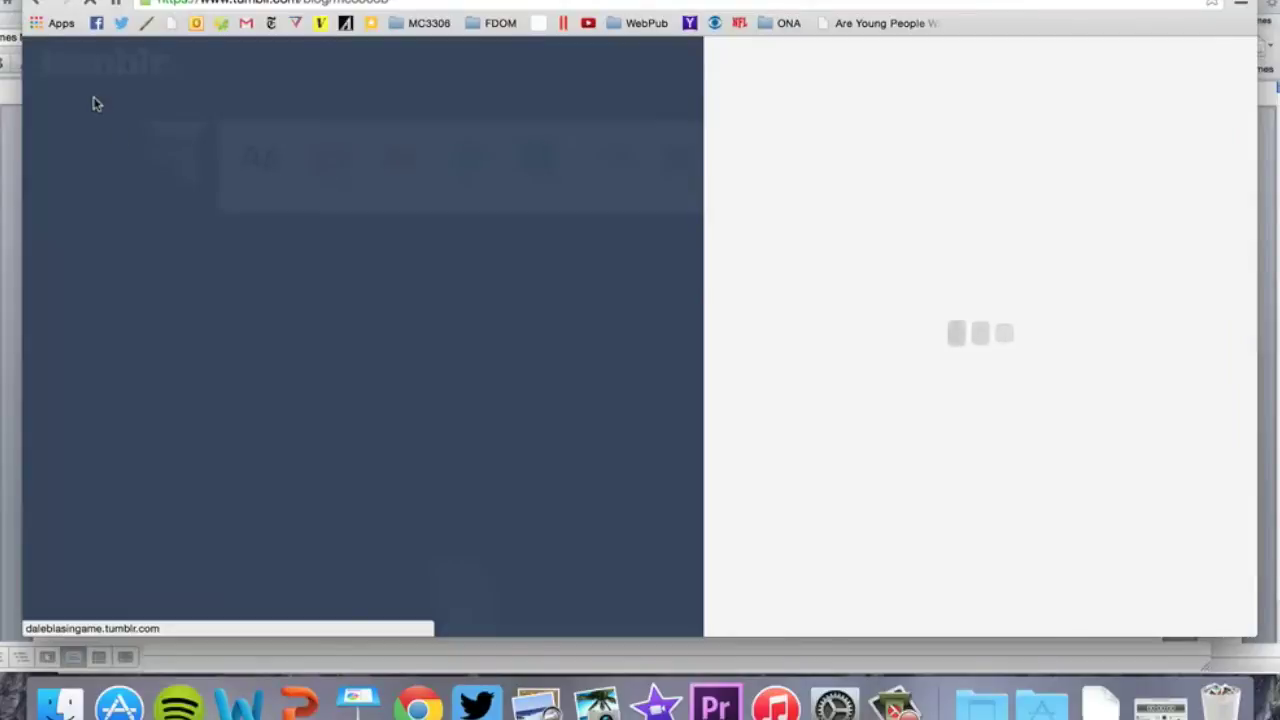
left_click(94, 85)
left_click(95, 72)
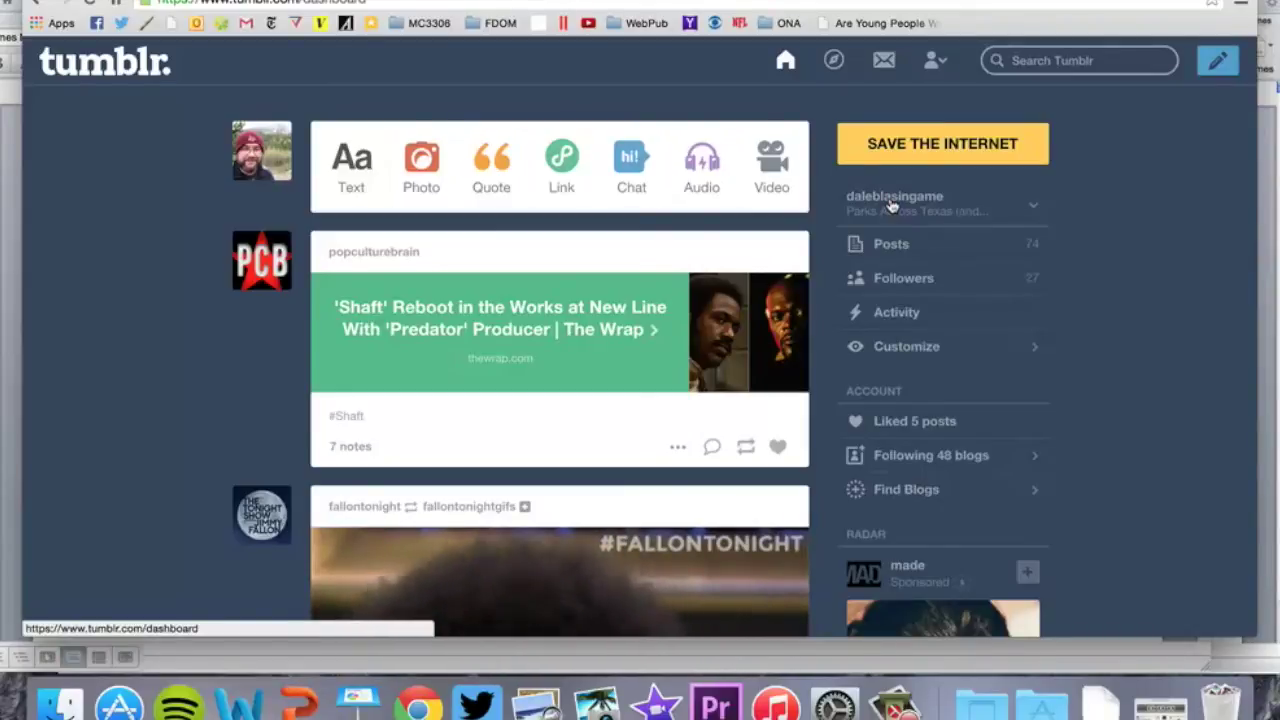
Switch to the mc3306b blog and start a new text post
left_click(1035, 211)
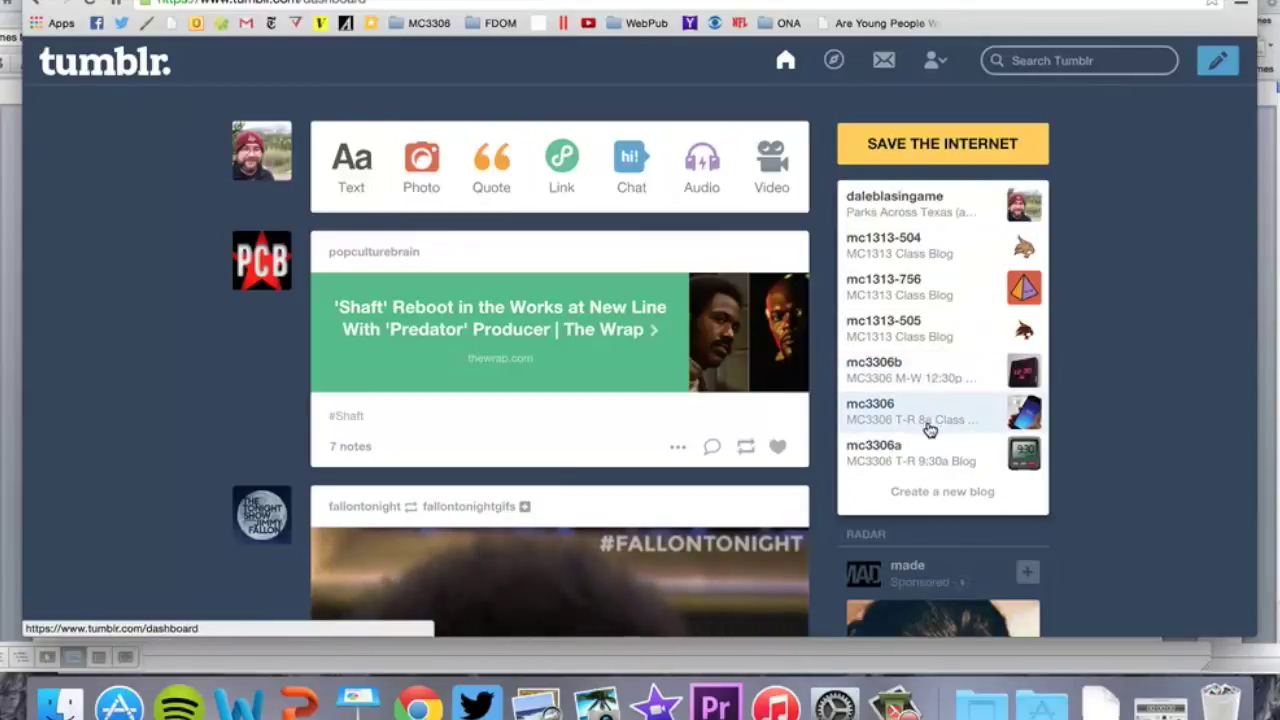
left_click(926, 387)
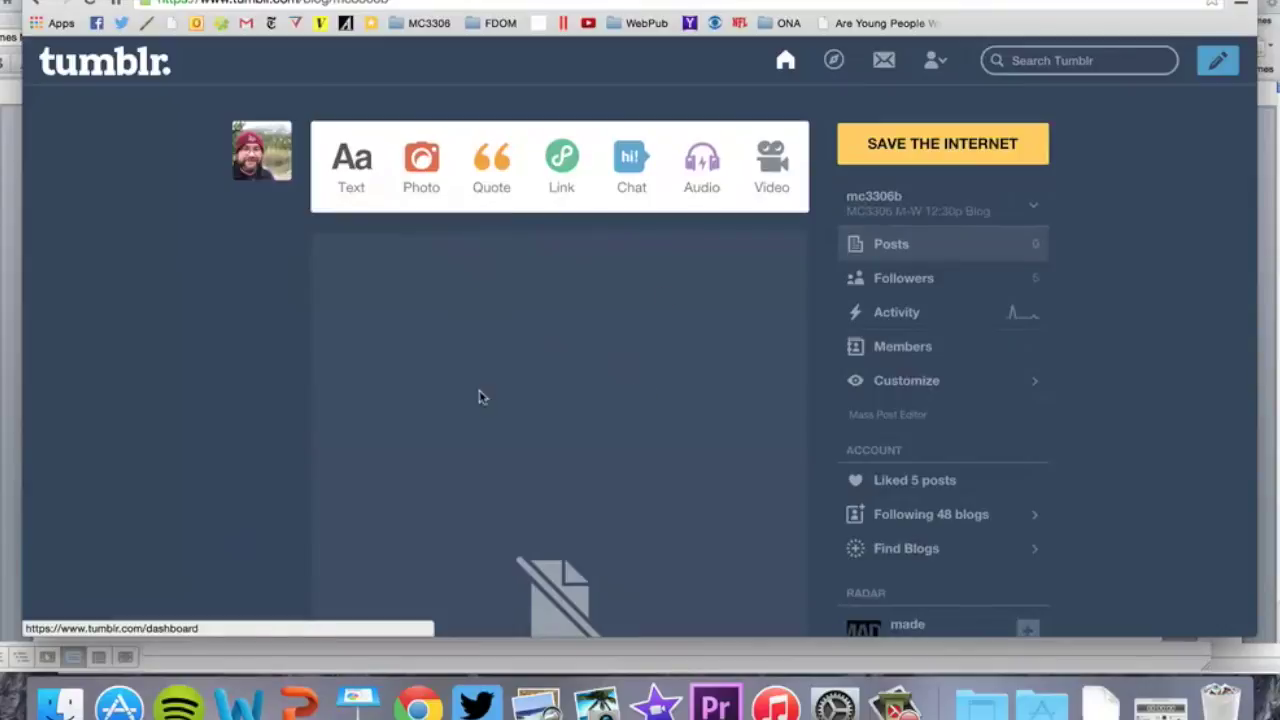
mouse_move(880, 215)
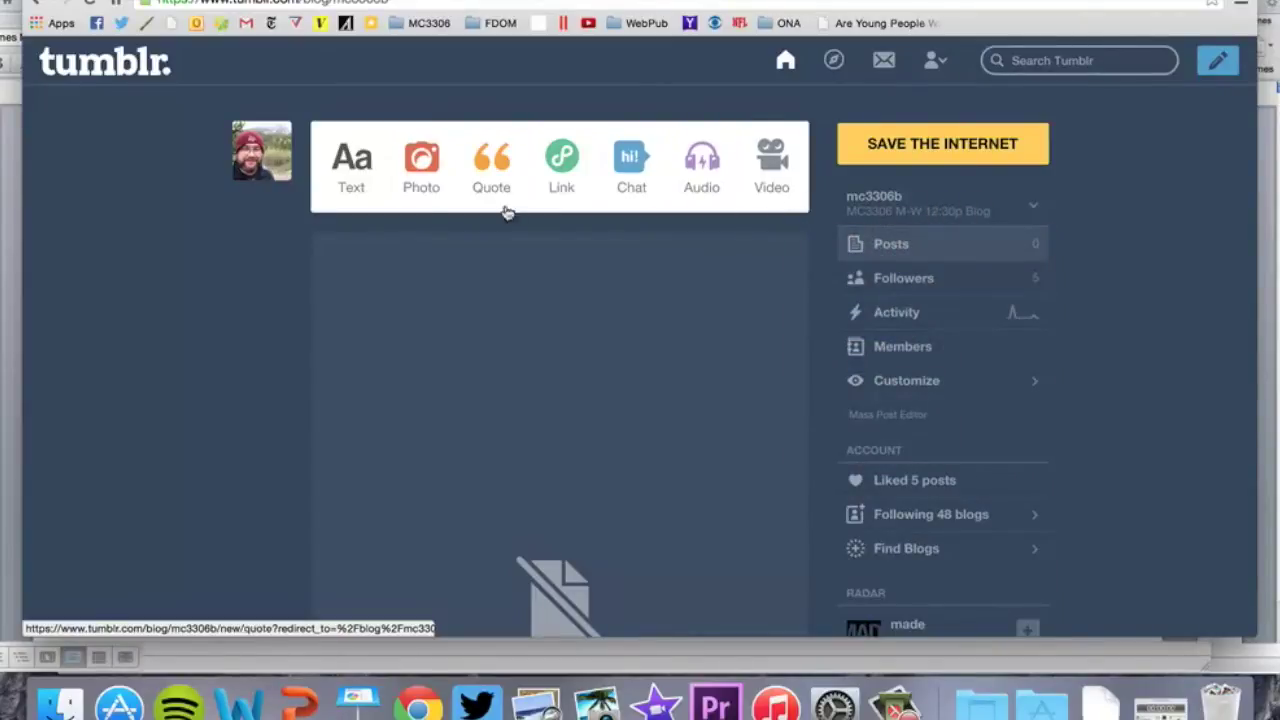
left_click(348, 172)
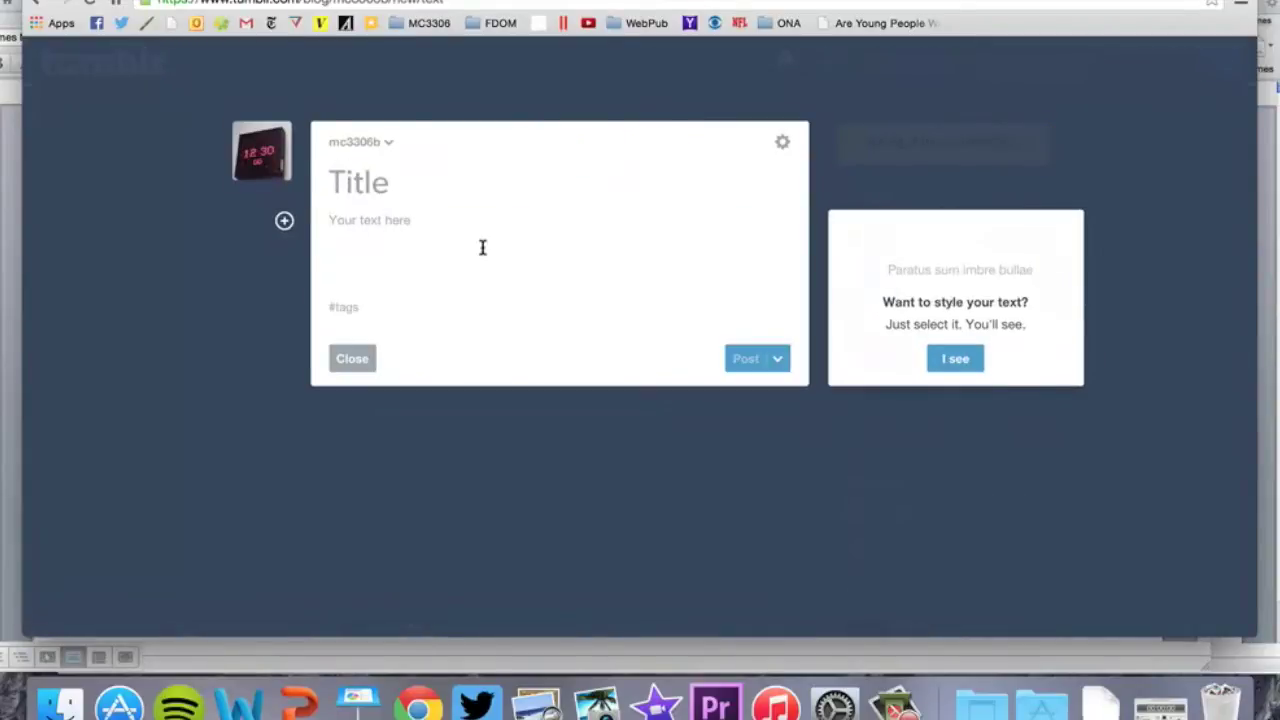
Title the post 'Pet Adoption Event Draws Big Crowd'
left_click(385, 182)
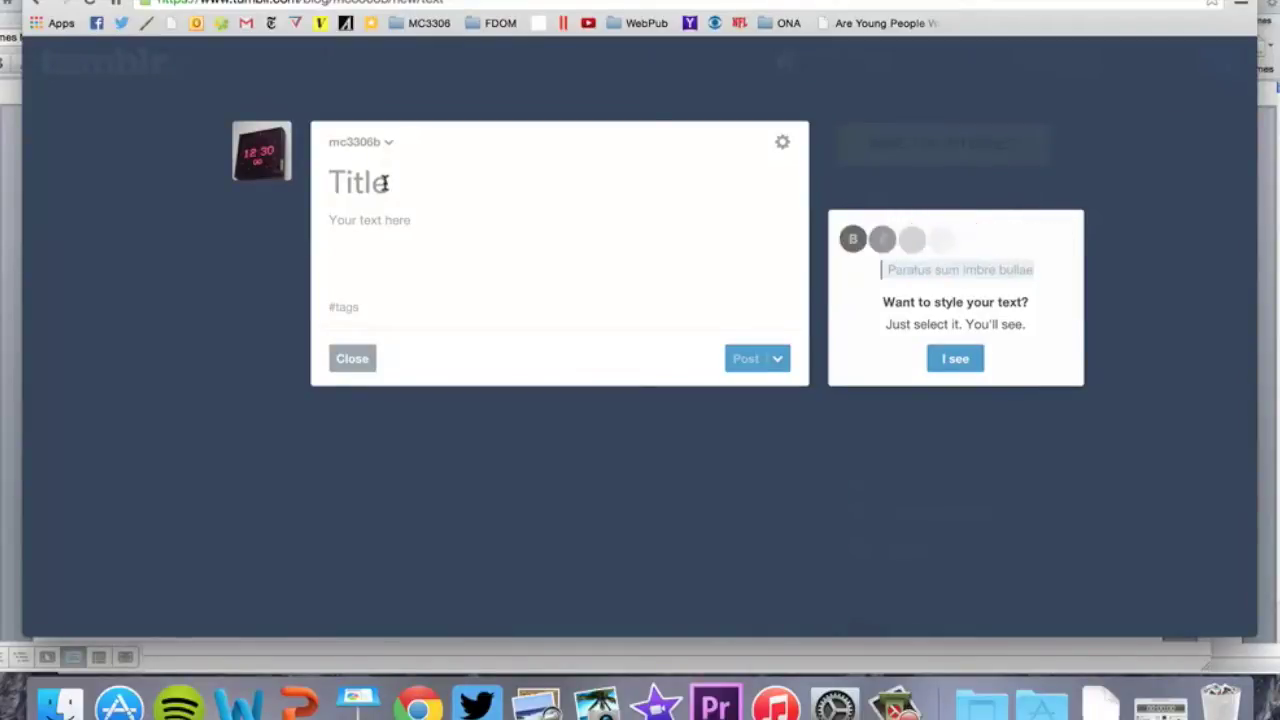
type("Pet Adoption Event")
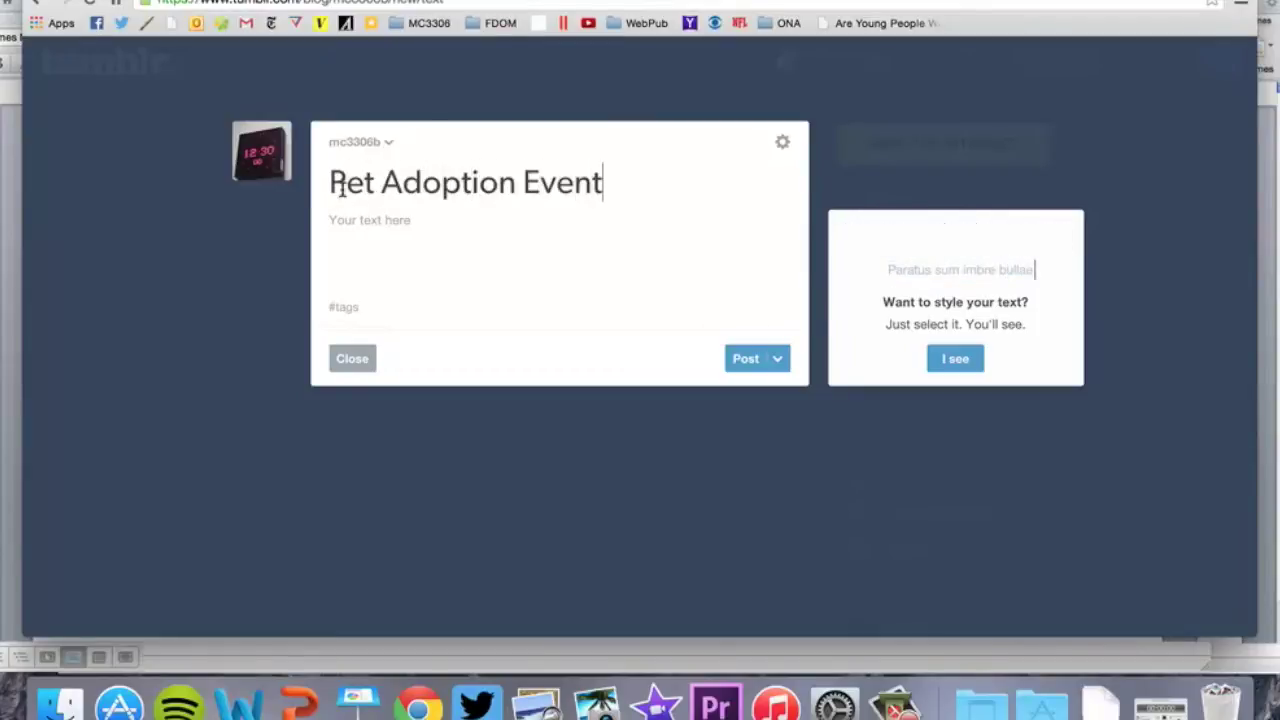
type(" Draws Big ")
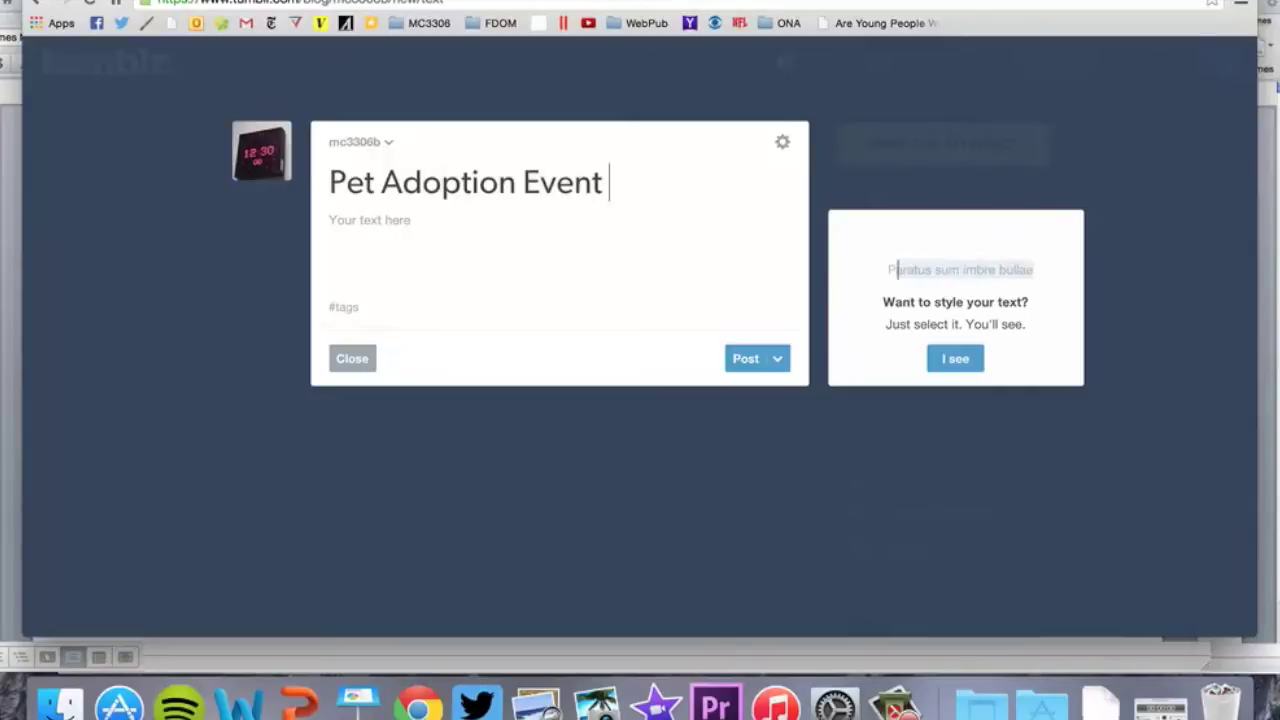
type("Crowd")
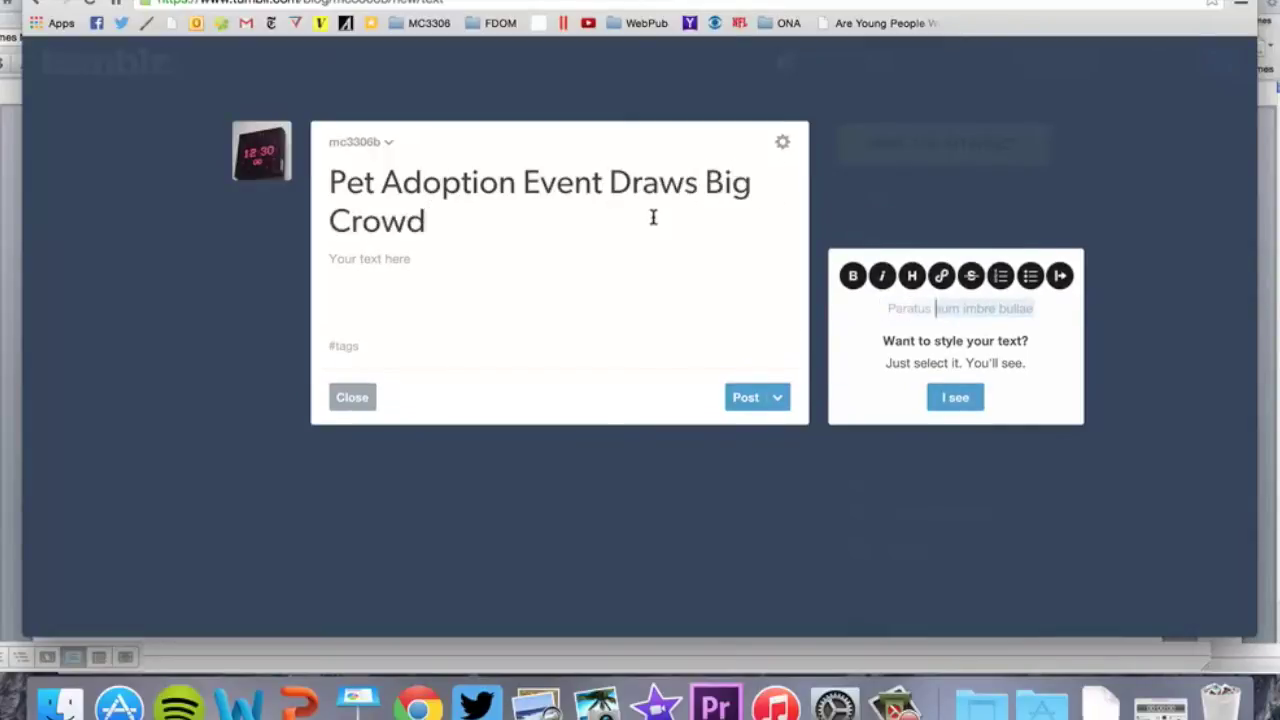
key("Return")
key("Return")
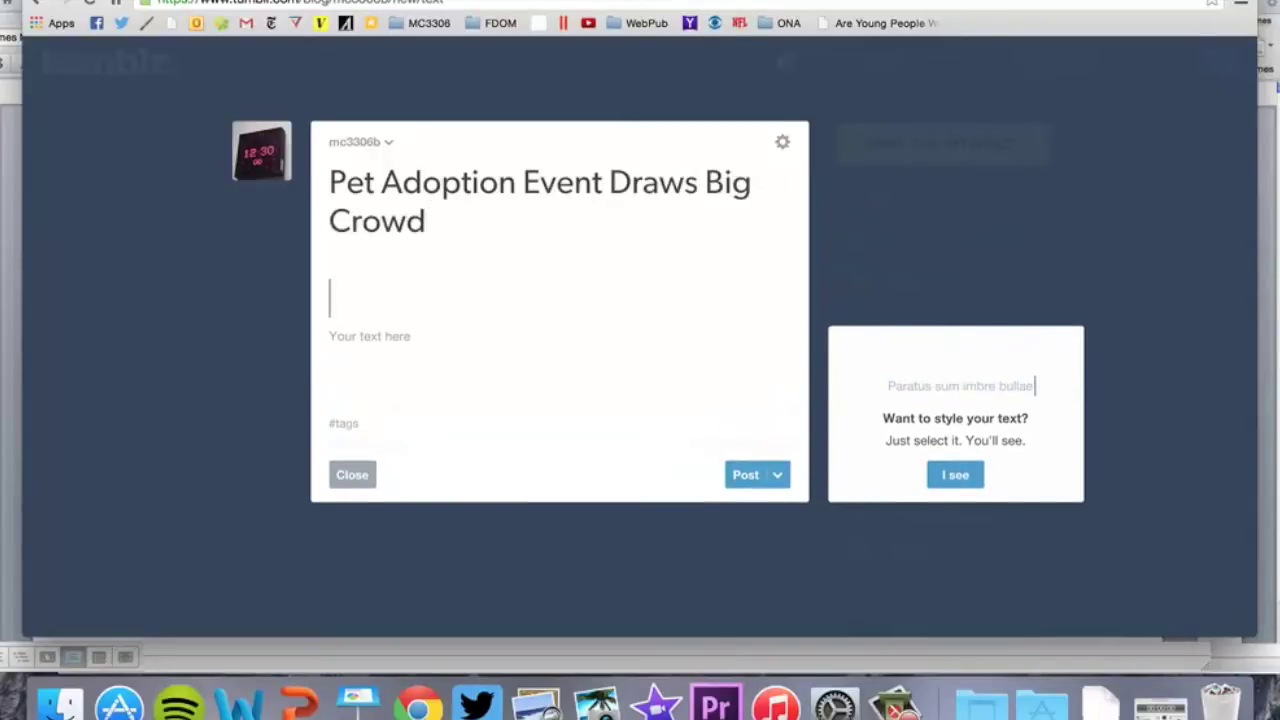
key("BackSpace")
key("BackSpace")
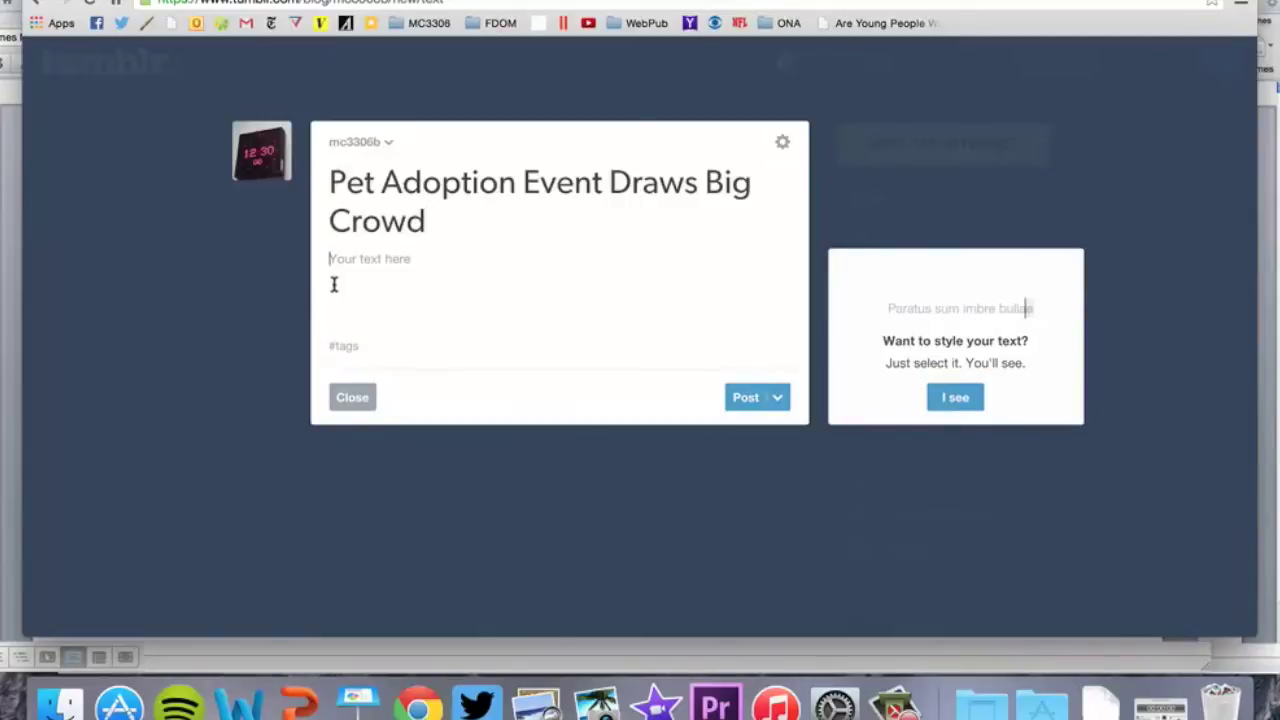
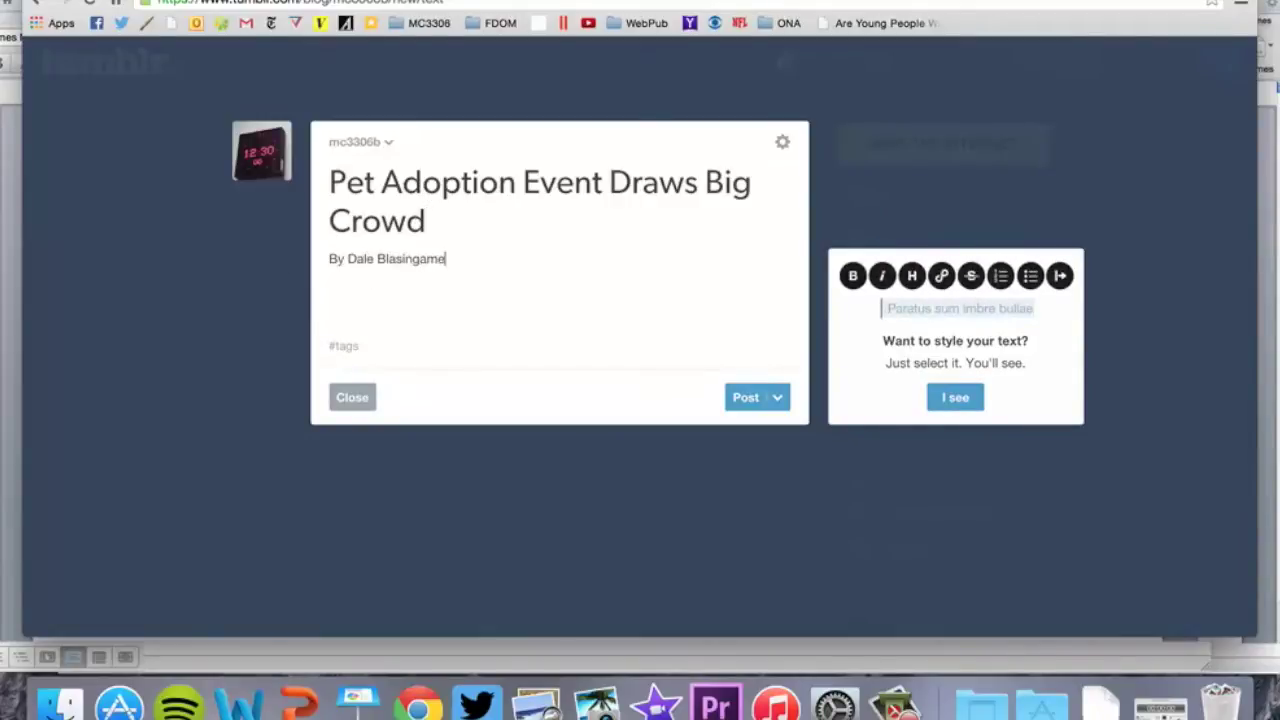
Add the author byline in the body and paste the article below it
key("Return")
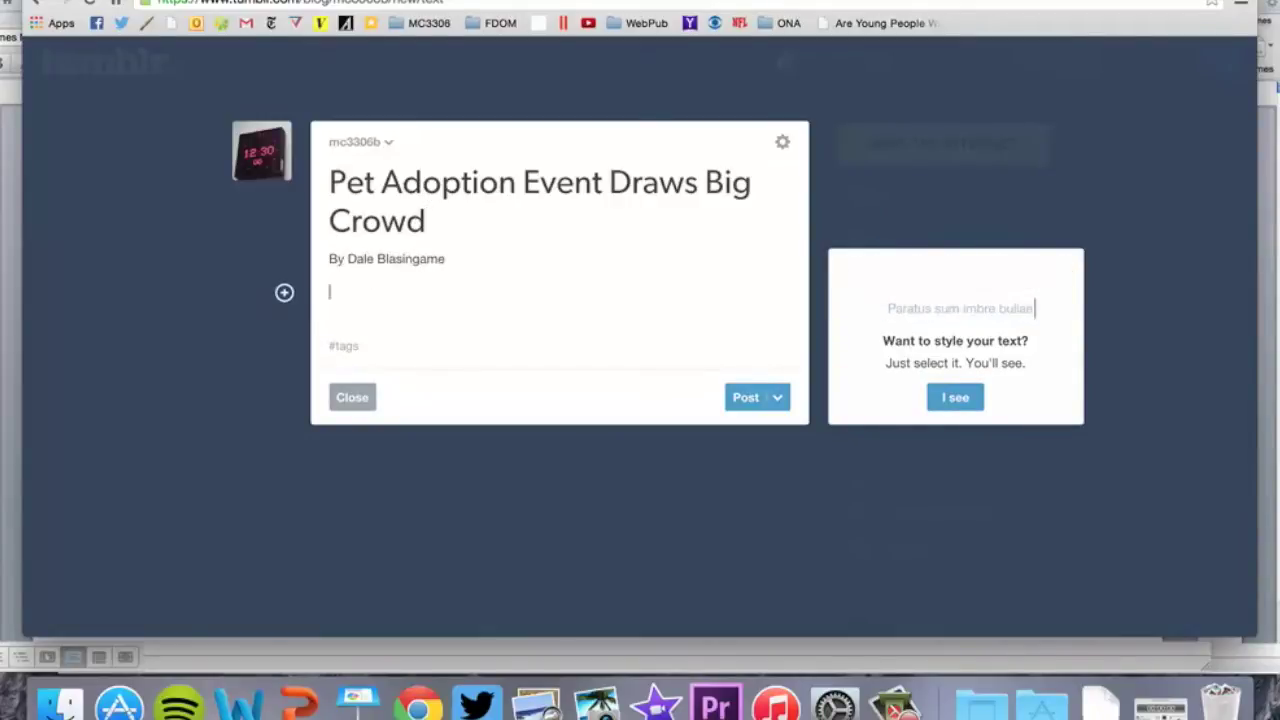
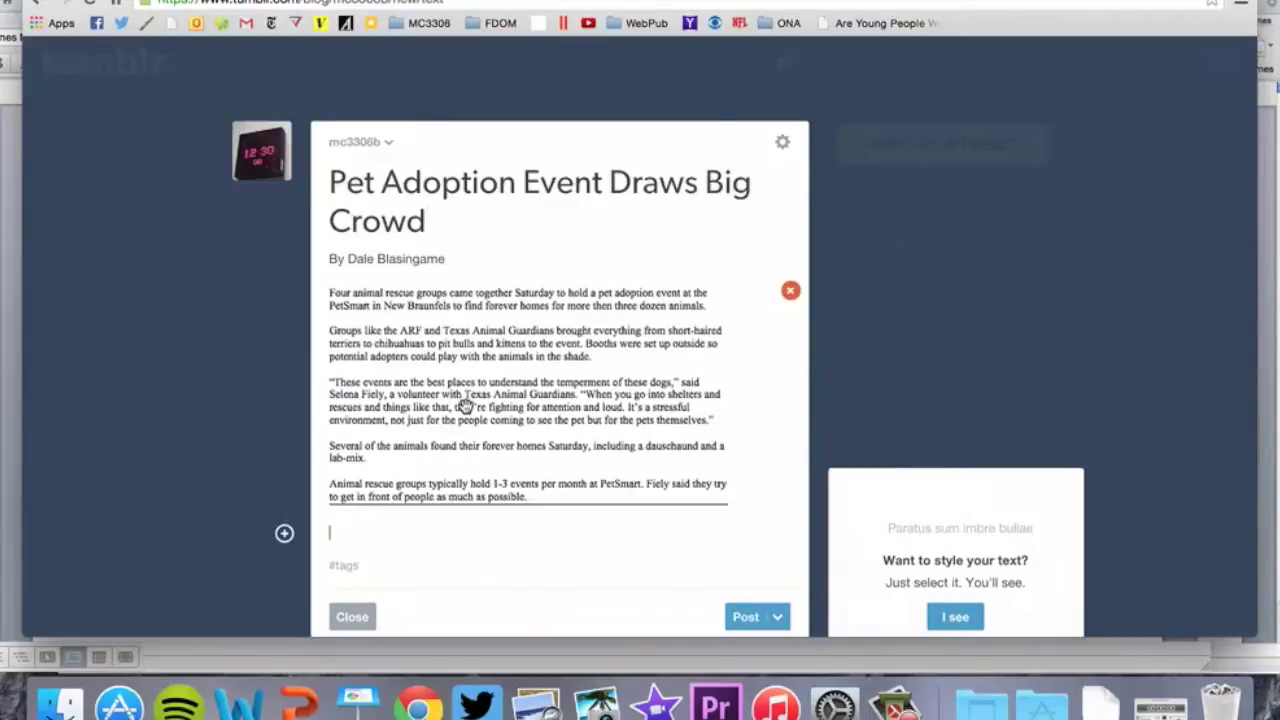
Undo the paste, copy the whole article from Word, and paste it into the post body
key("super+z")
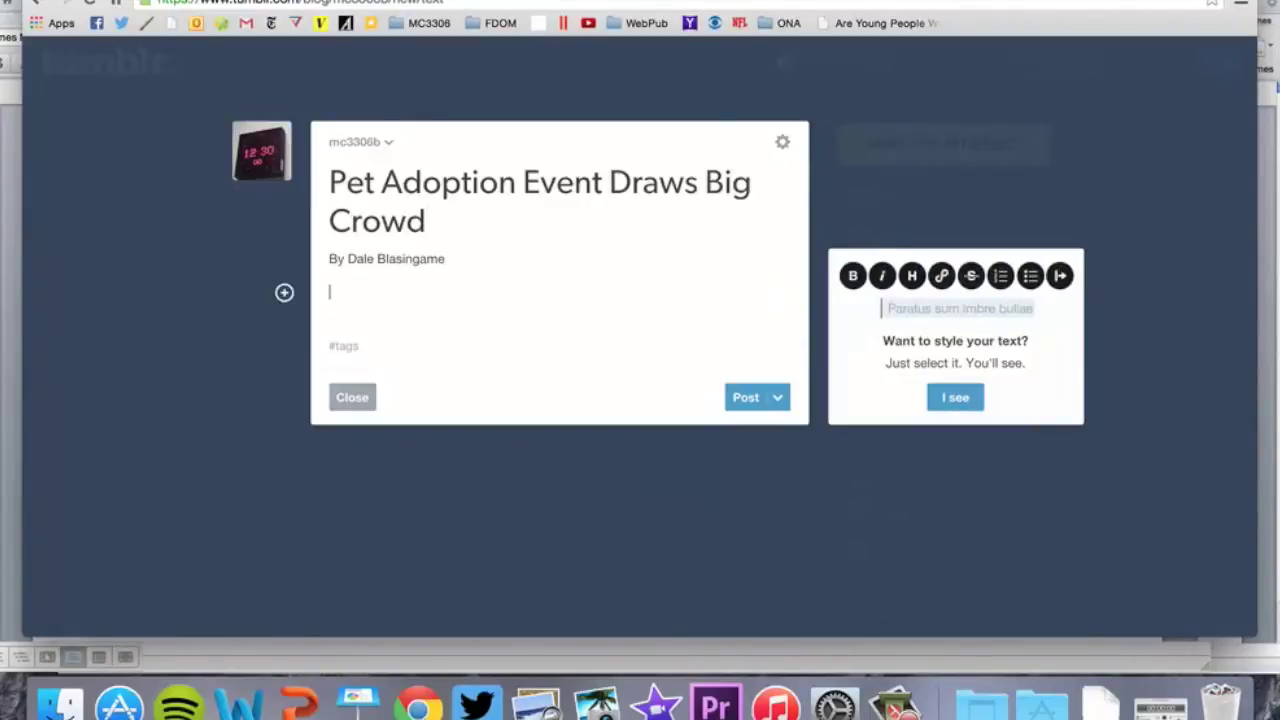
key("super+Tab")
key("super+a")
key("super+c")
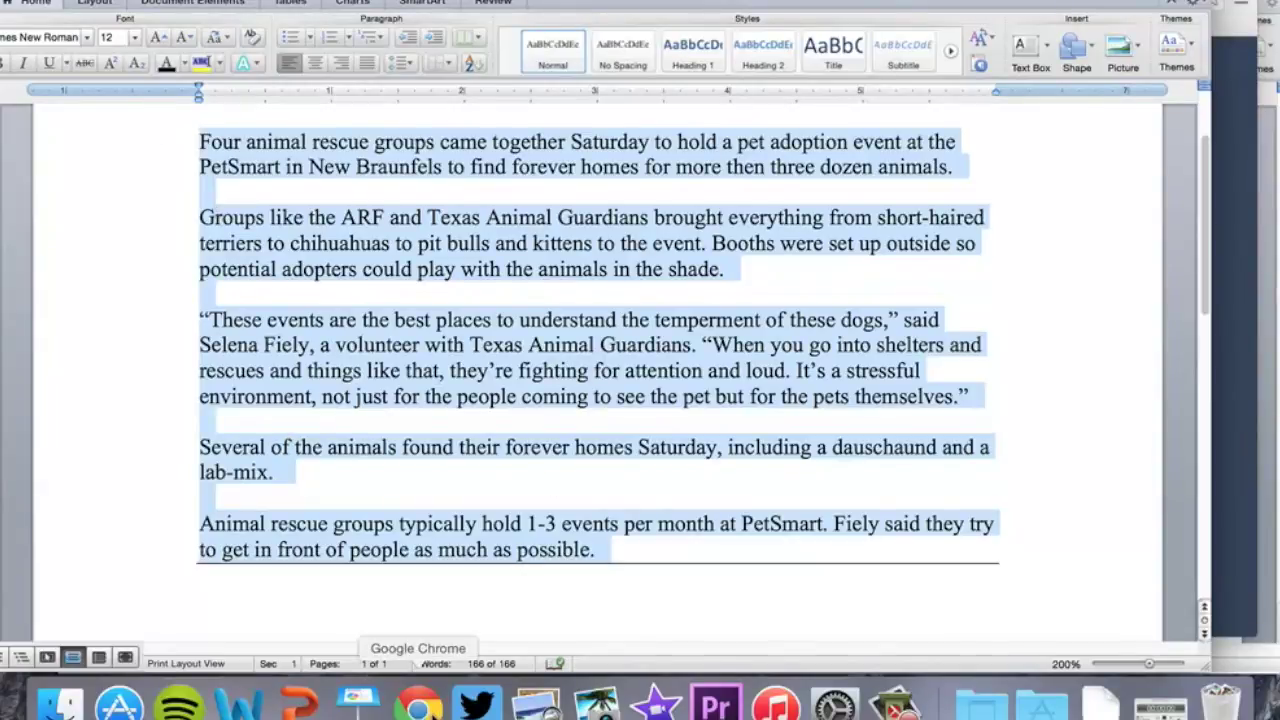
left_click(418, 700)
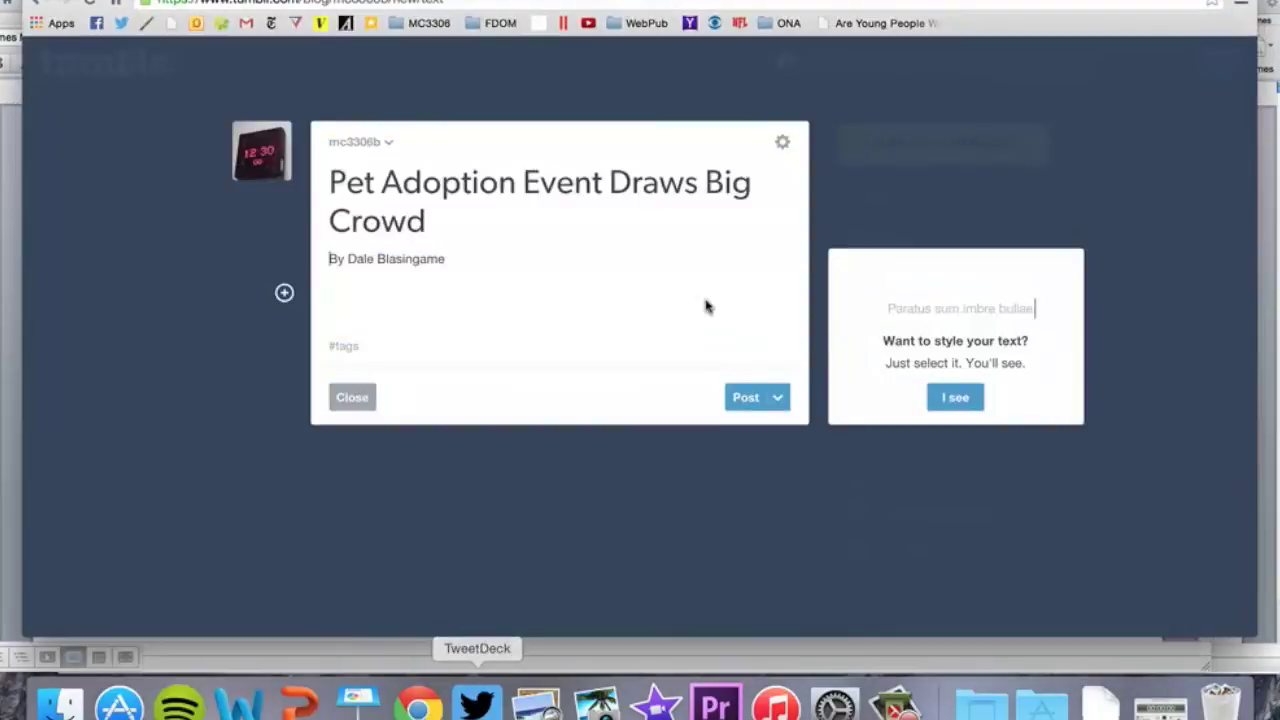
left_click(433, 307)
key("super+v")
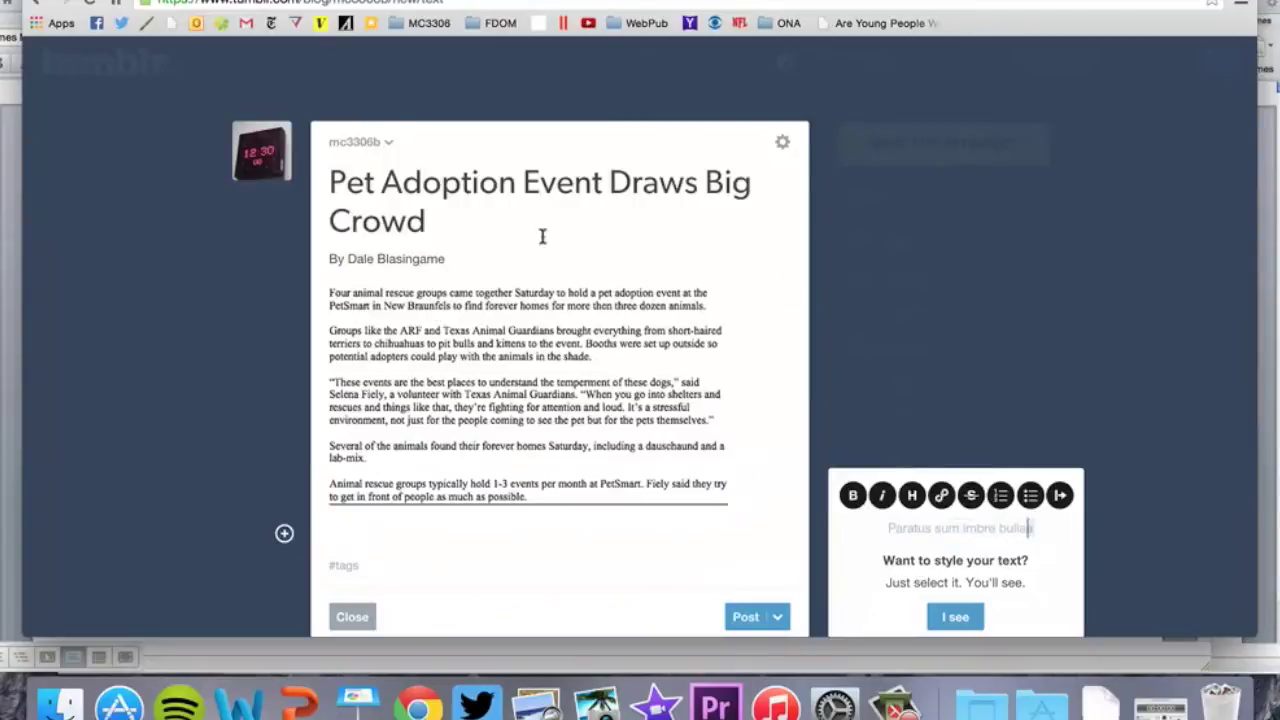
Remove the pasted article and try then delete a Keep reading break
left_click(783, 146)
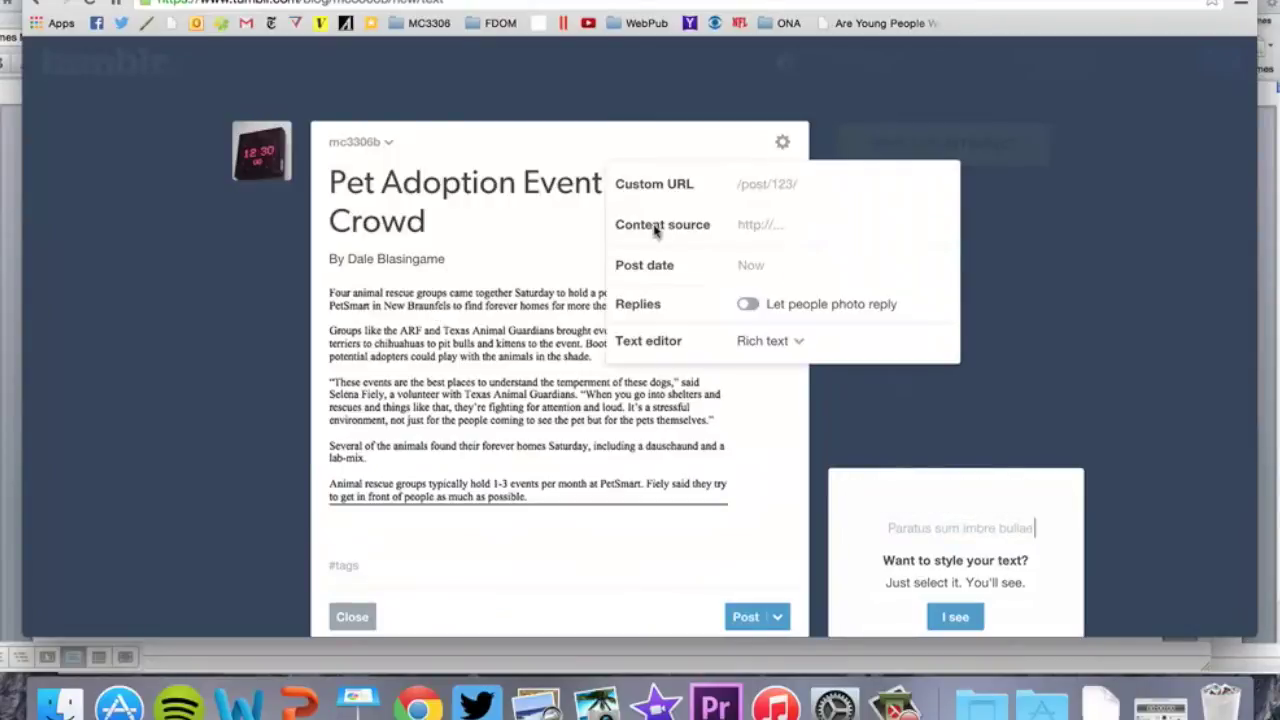
left_click(440, 343)
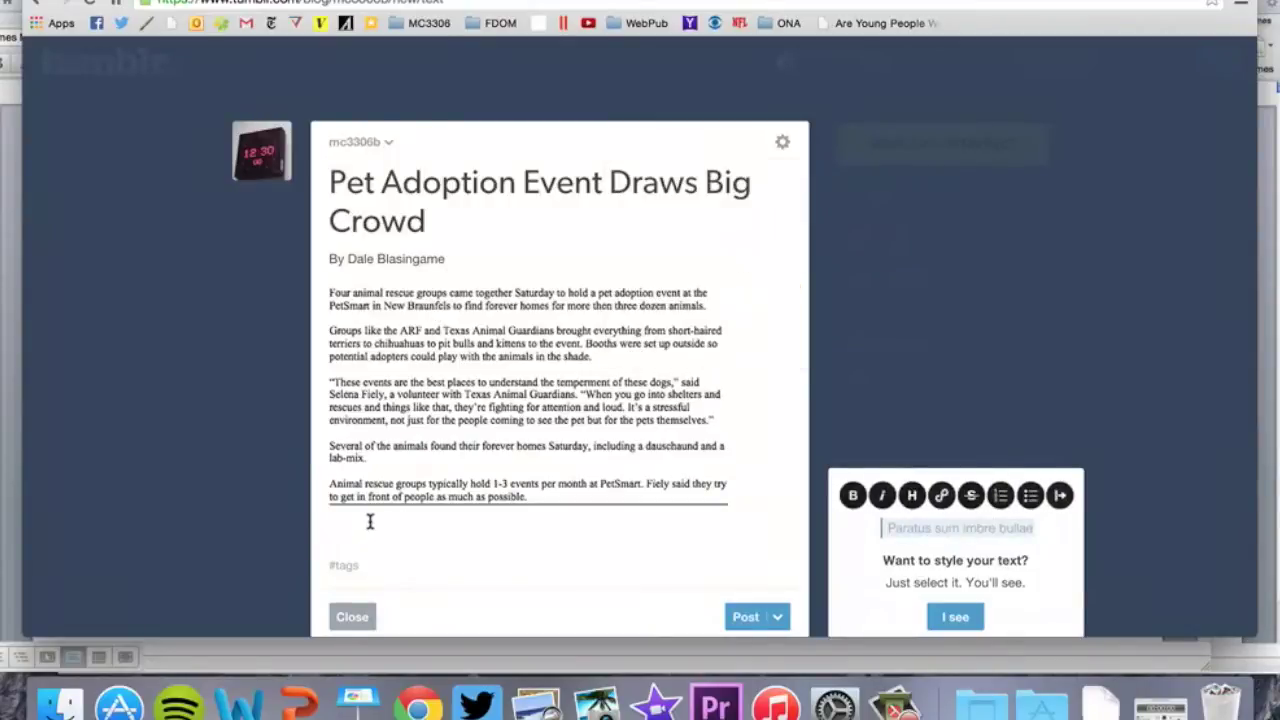
key("super+z")
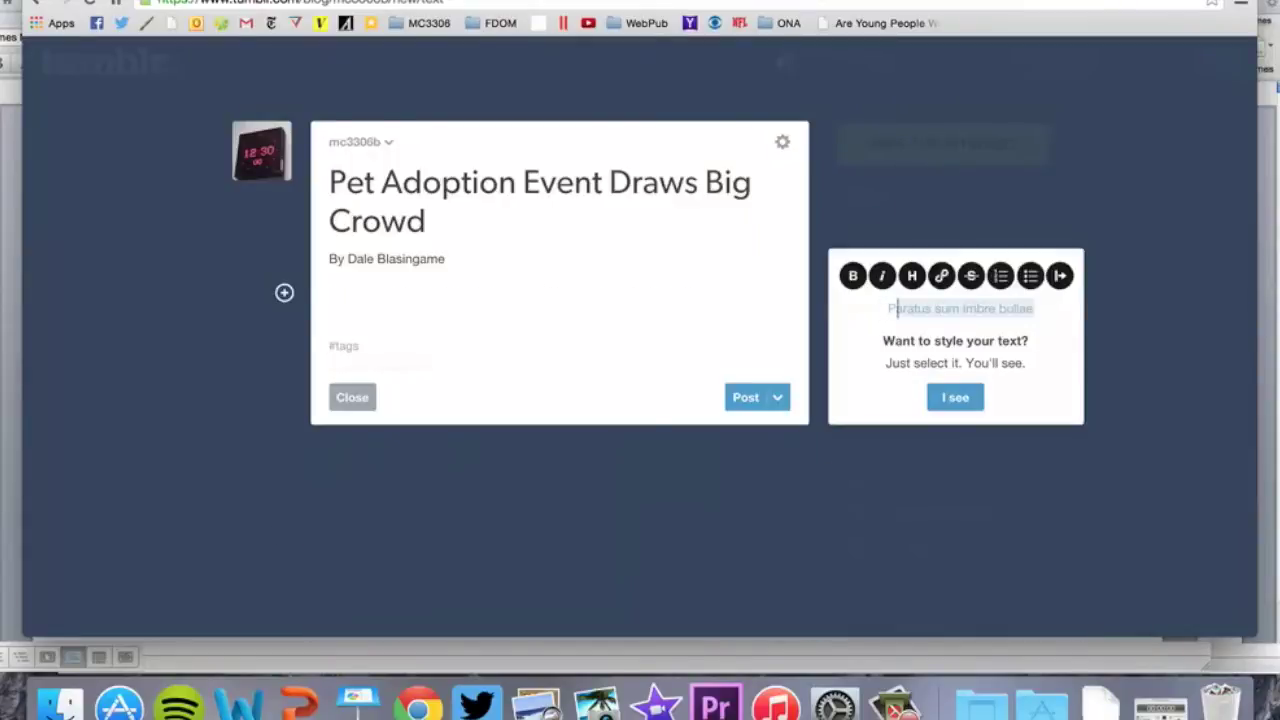
left_click(284, 292)
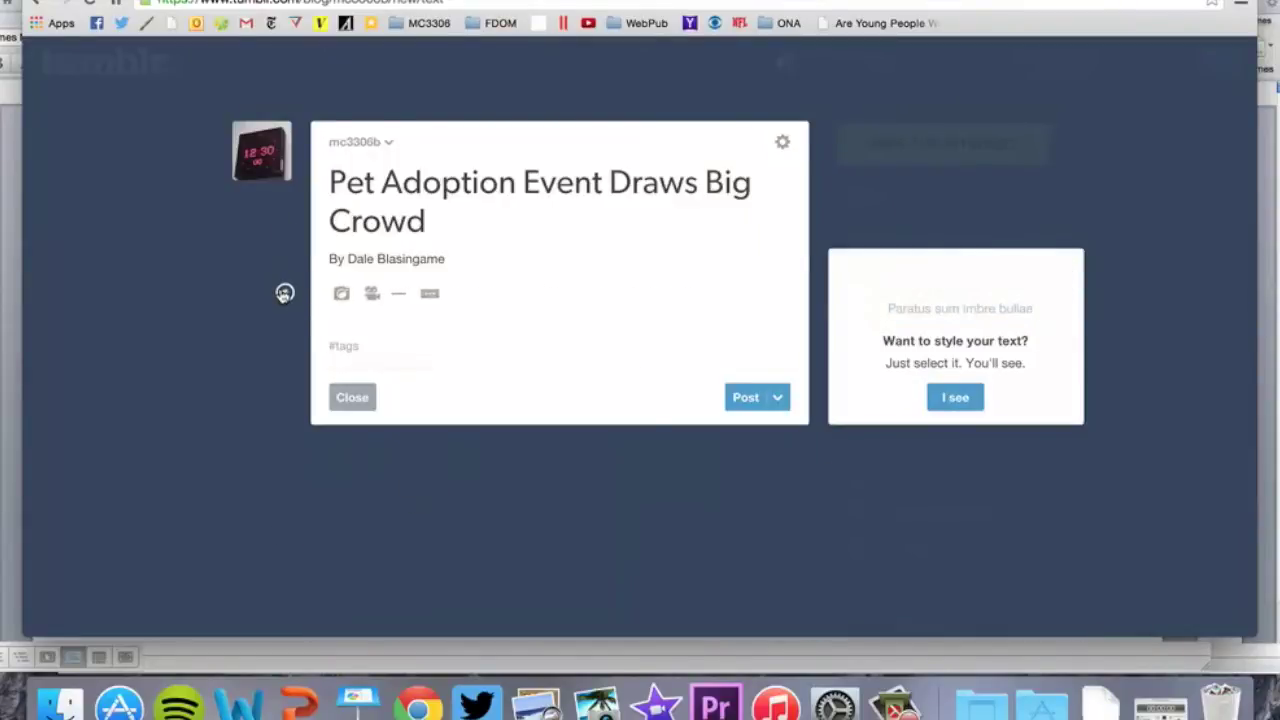
left_click(434, 298)
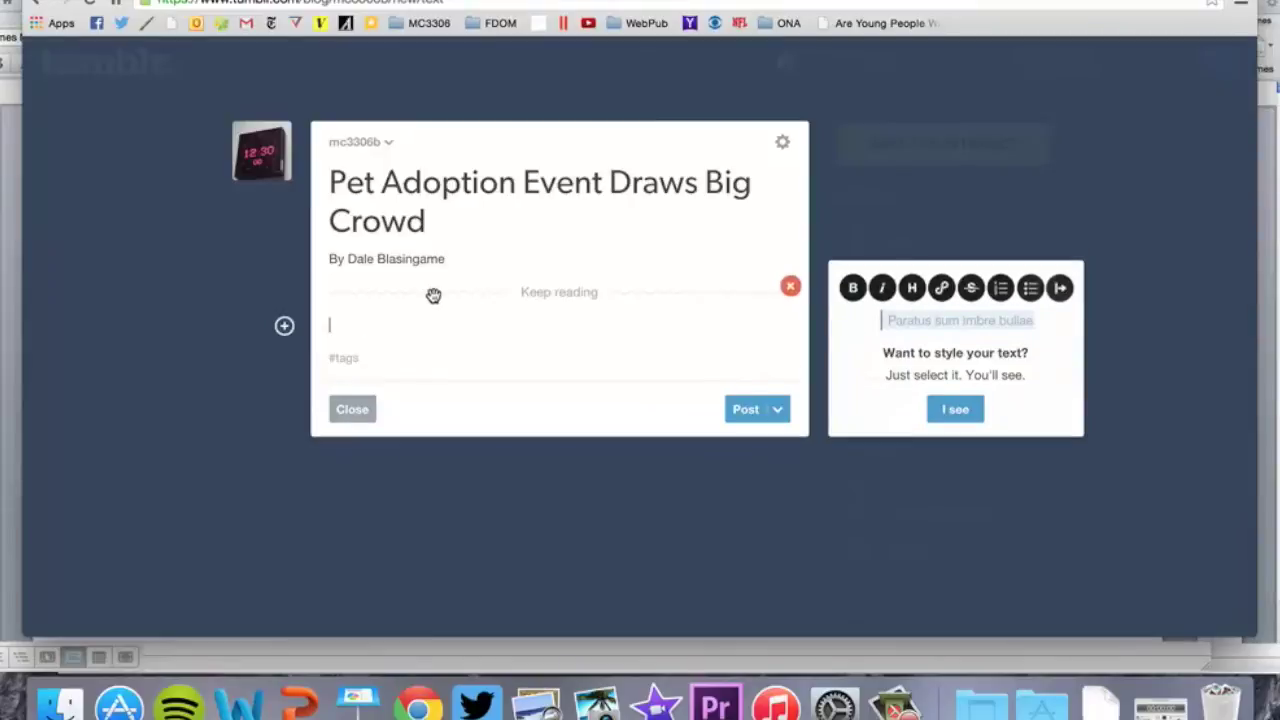
left_click(789, 287)
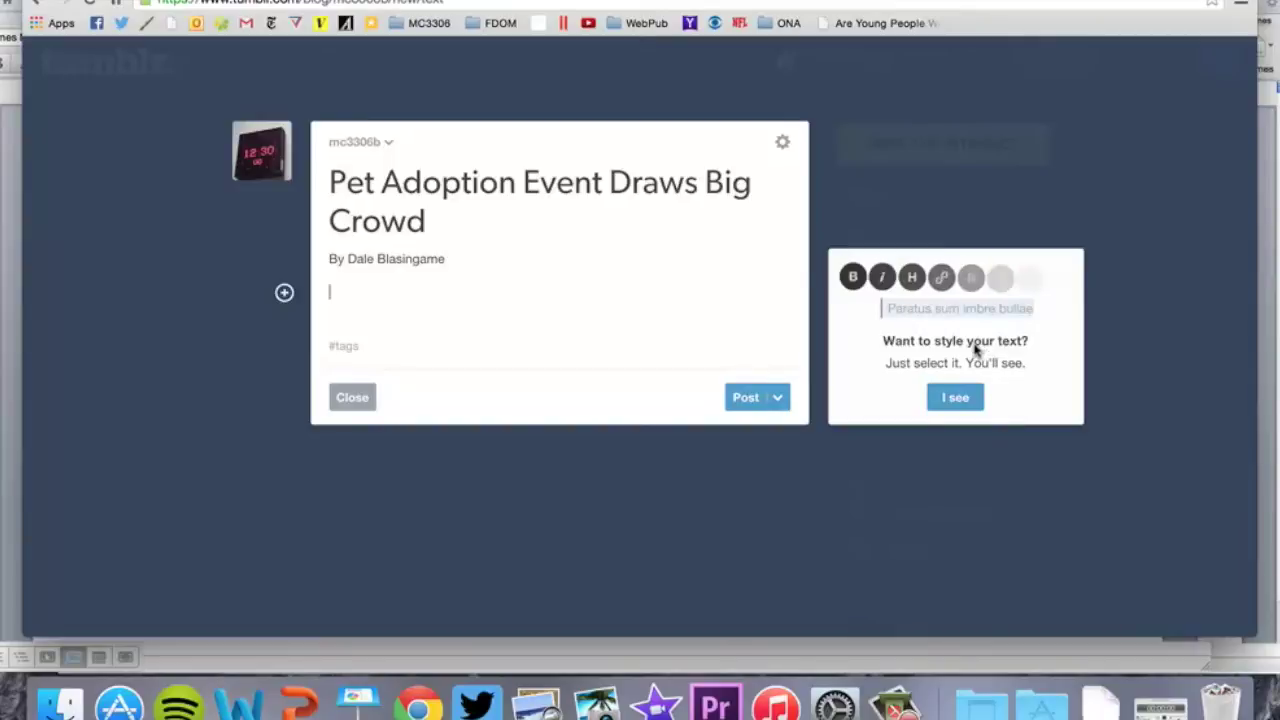
Paste the article again, delete that block, and return to Word
key("super+v")
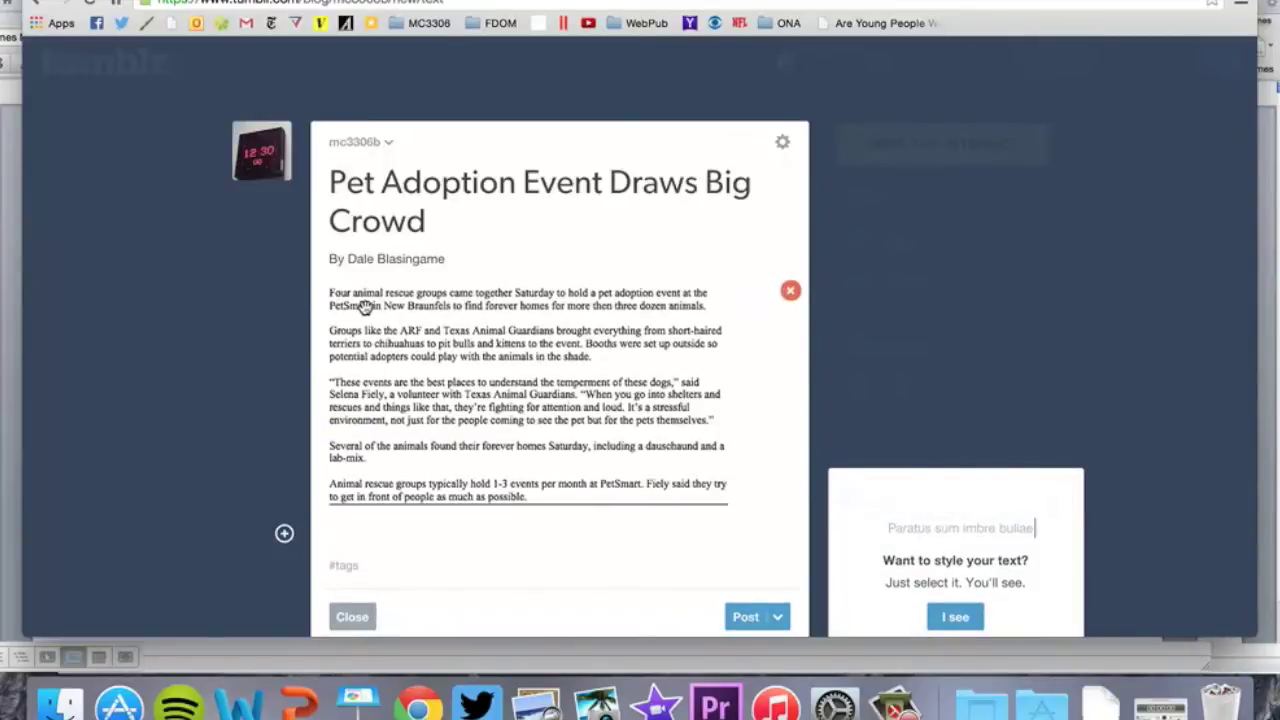
left_click(790, 290)
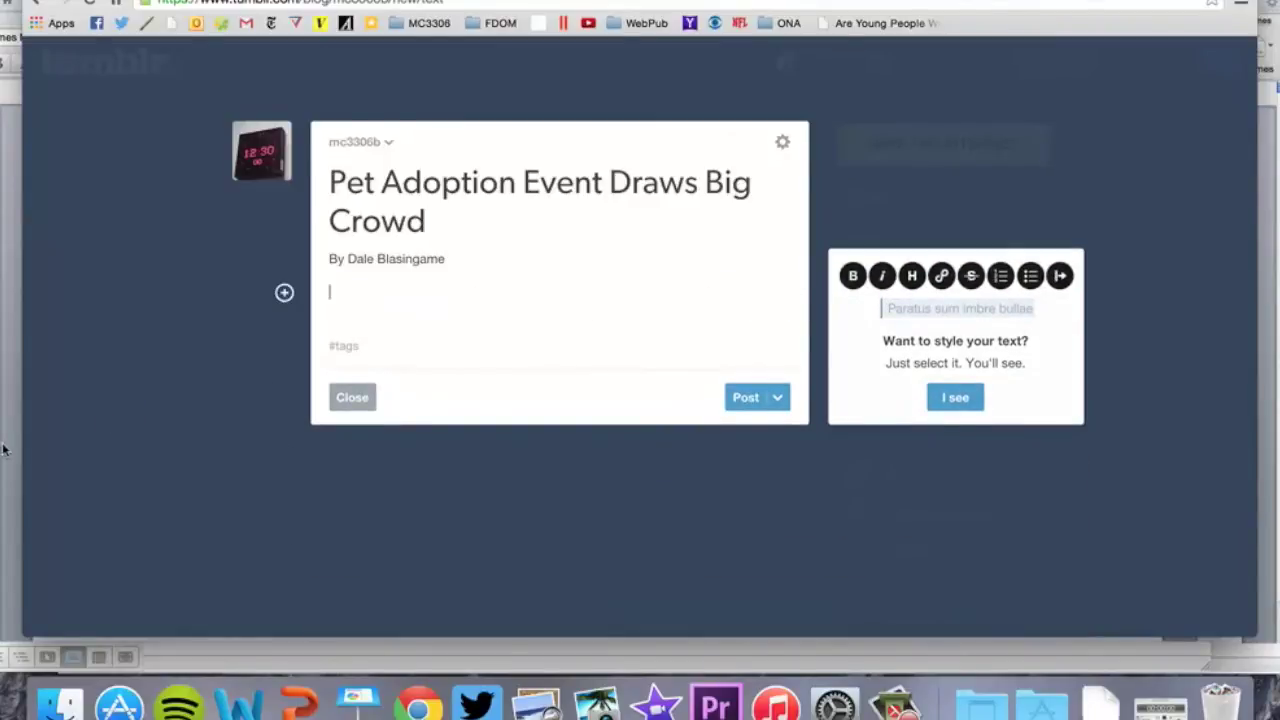
key("super+Tab")
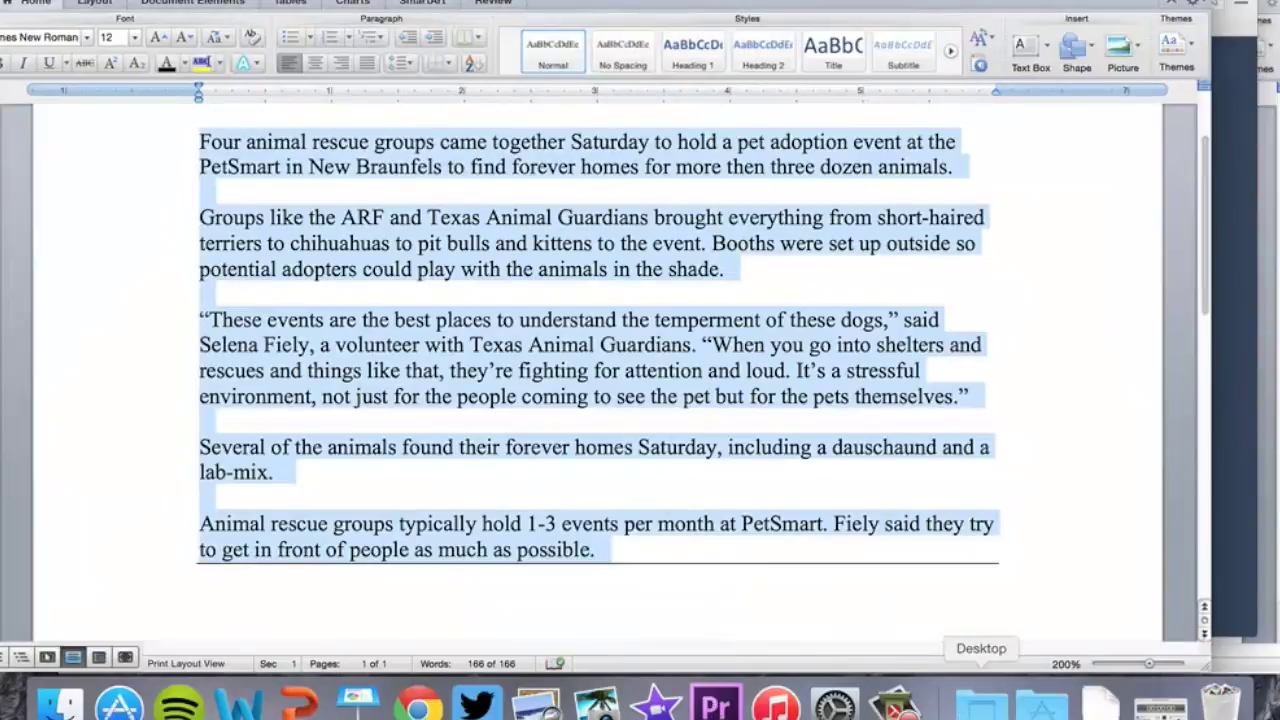
left_click(1042, 703)
Paste the article into a new untitled TextEdit document, select all of it, and return to Tumblr
scroll(938, 447, "down", 5)
scroll(938, 447, "down", 3)
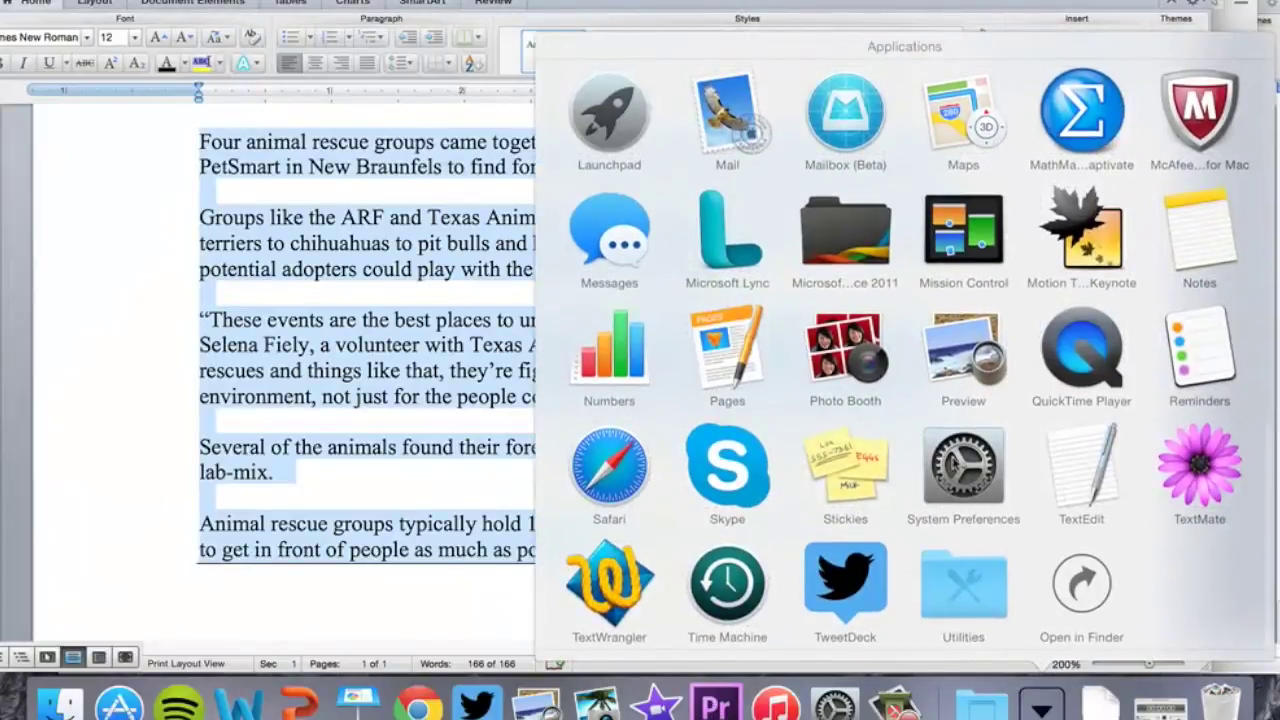
left_click(1085, 475)
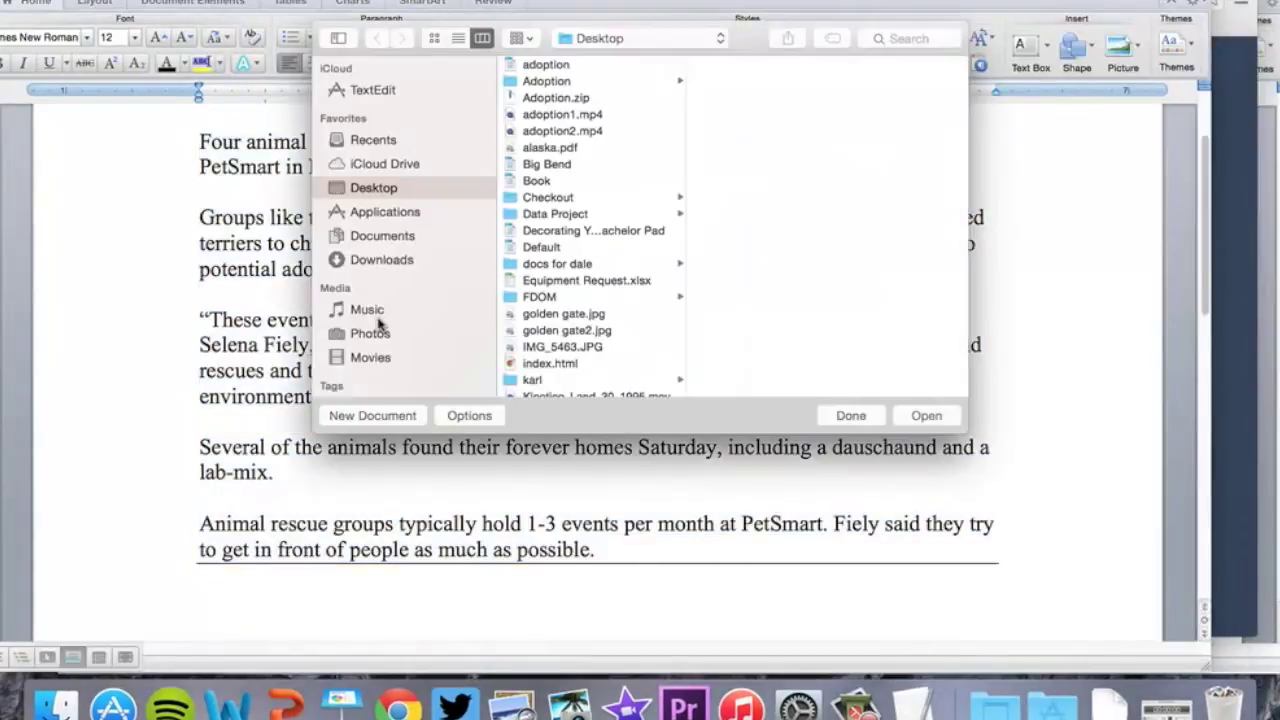
left_click(370, 416)
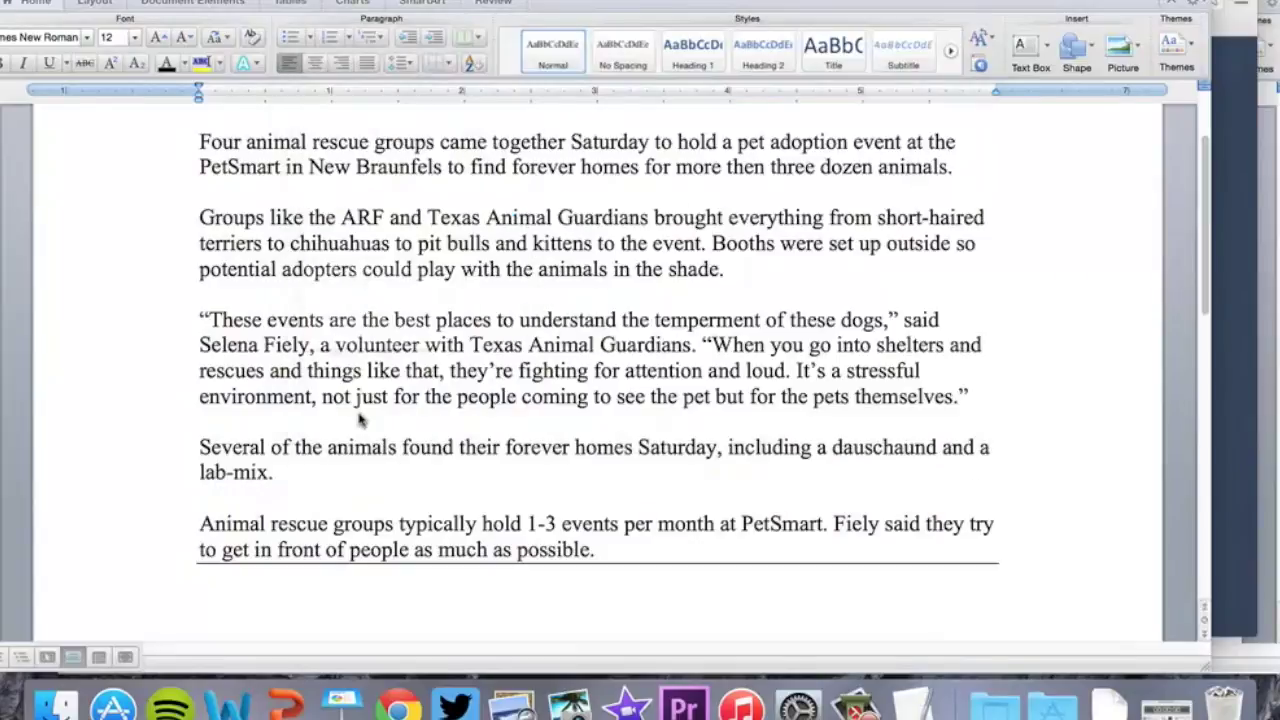
key("super+v")
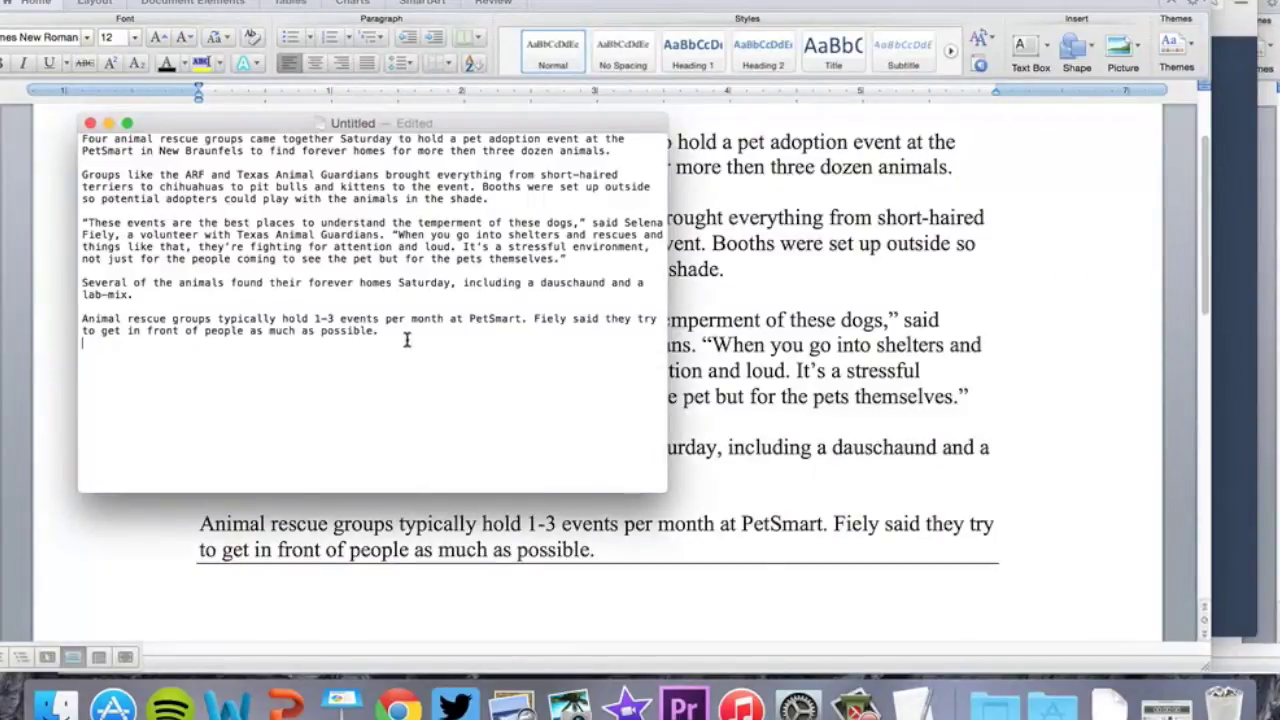
key("super+a")
key("super+c")
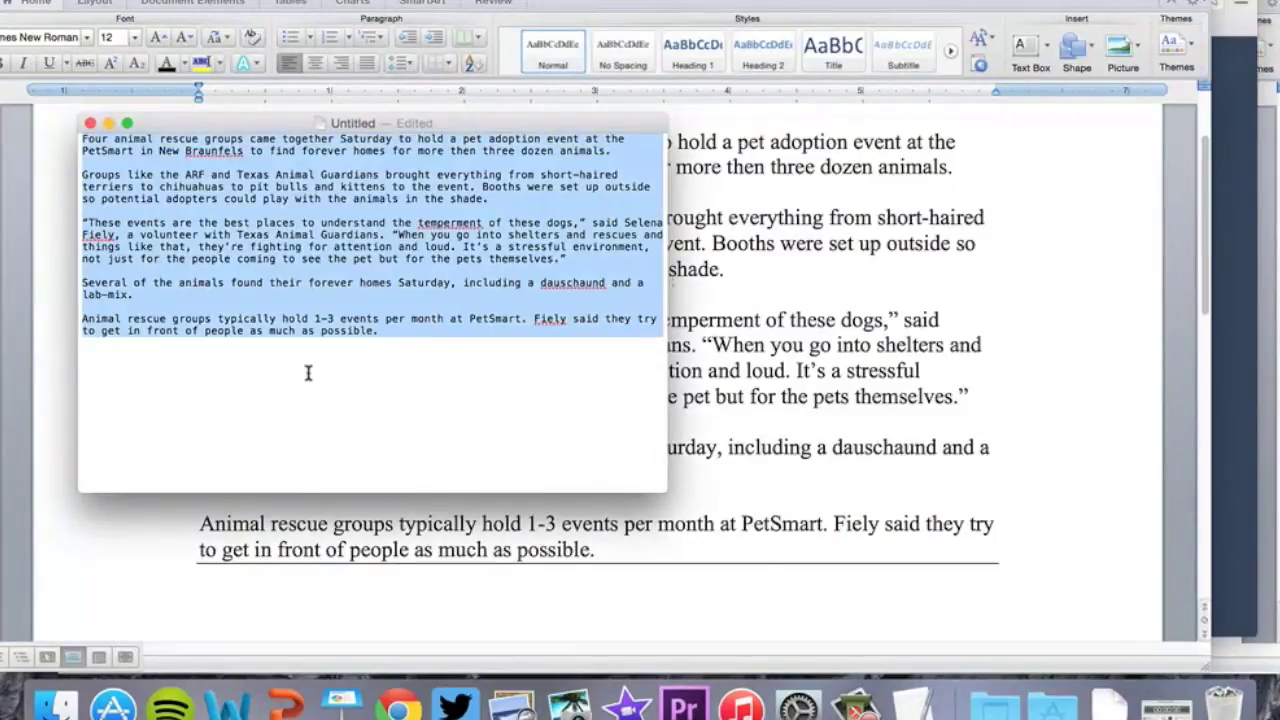
left_click(1230, 430)
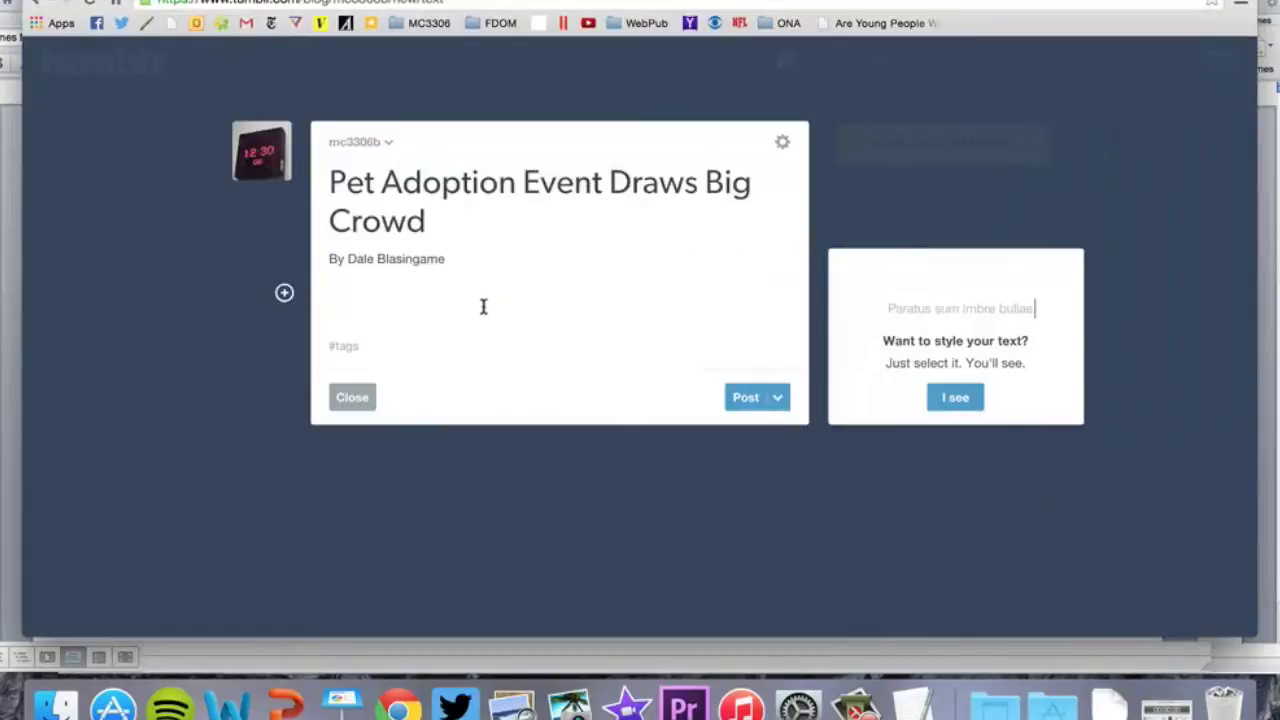
Paste the full five-paragraph article as plain text into the post body
left_click(410, 300)
key("super+v")
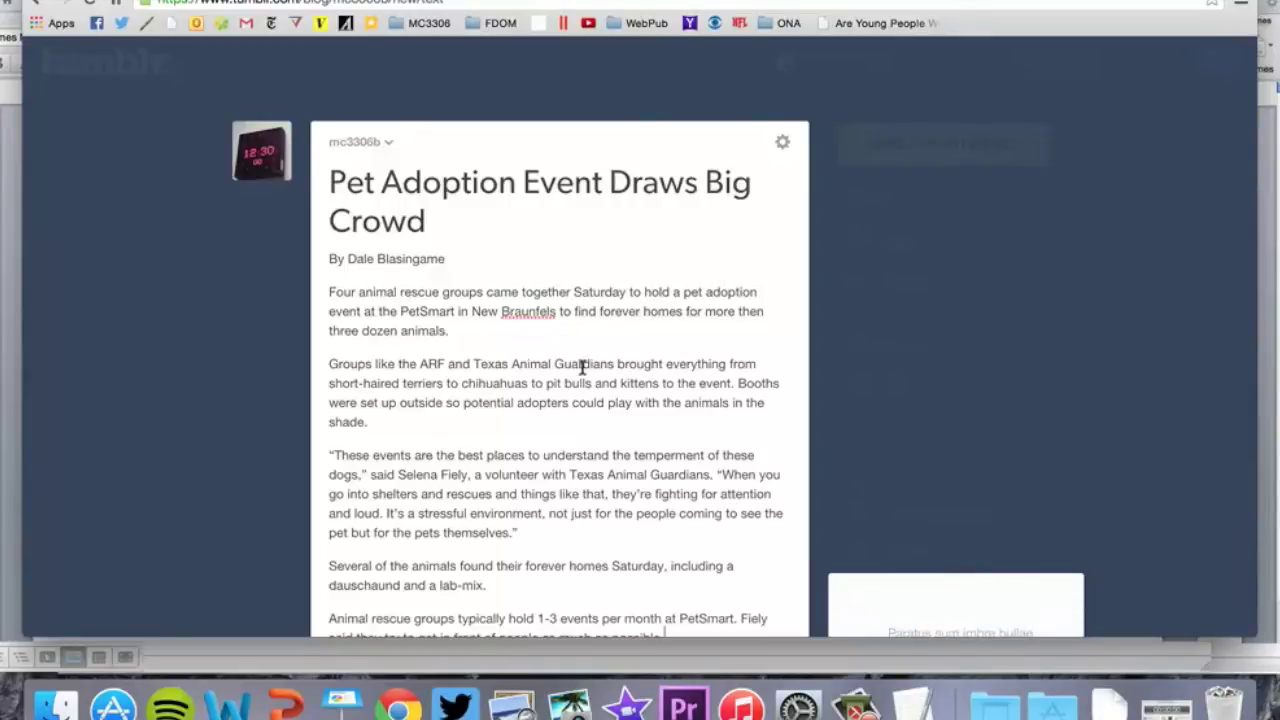
scroll(583, 251, "down", 2)
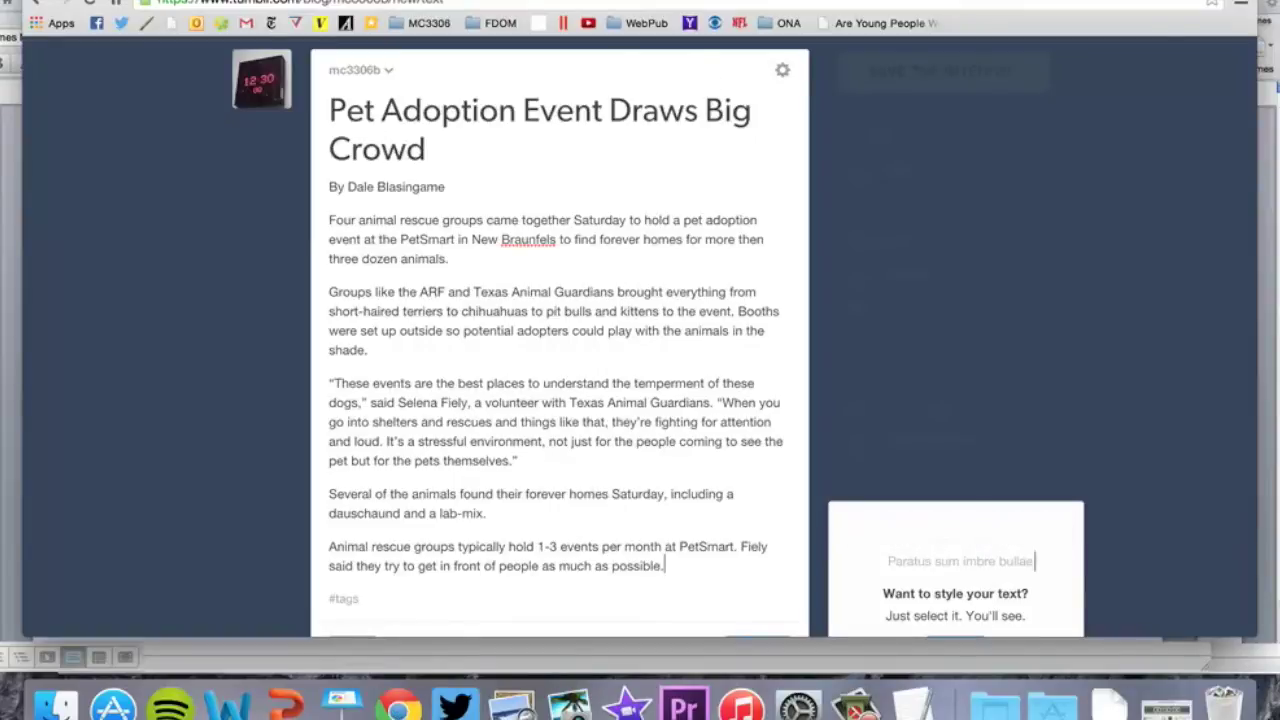
Search Google for 'texas animal guardians', open the site, and select its URL
key("ctrl+t")
type("texas anim")
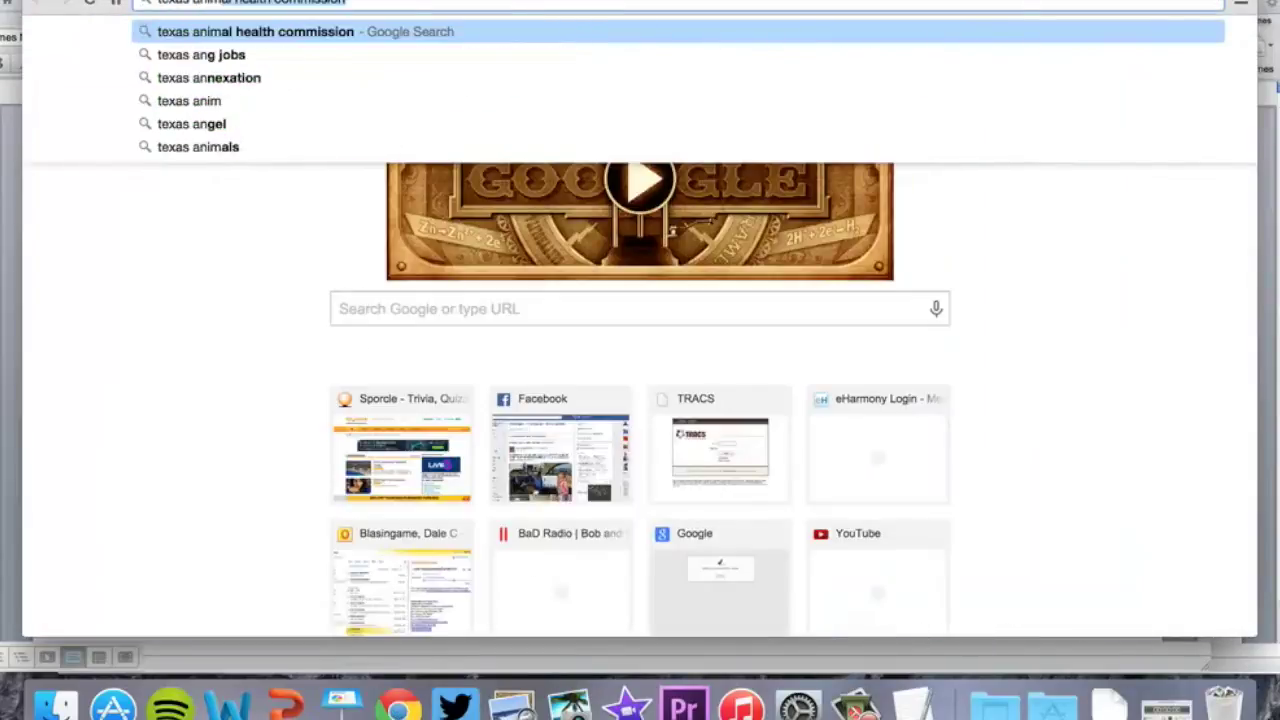
type("al gua")
key("Return")
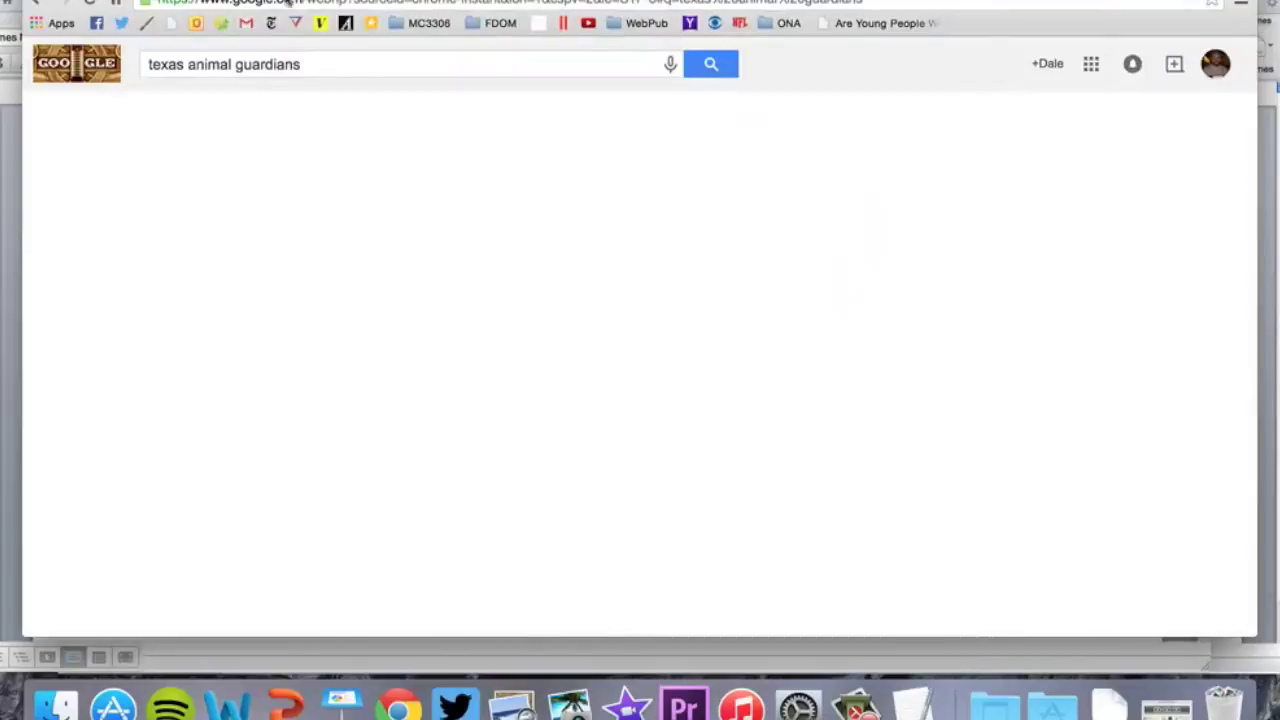
left_click(241, 208)
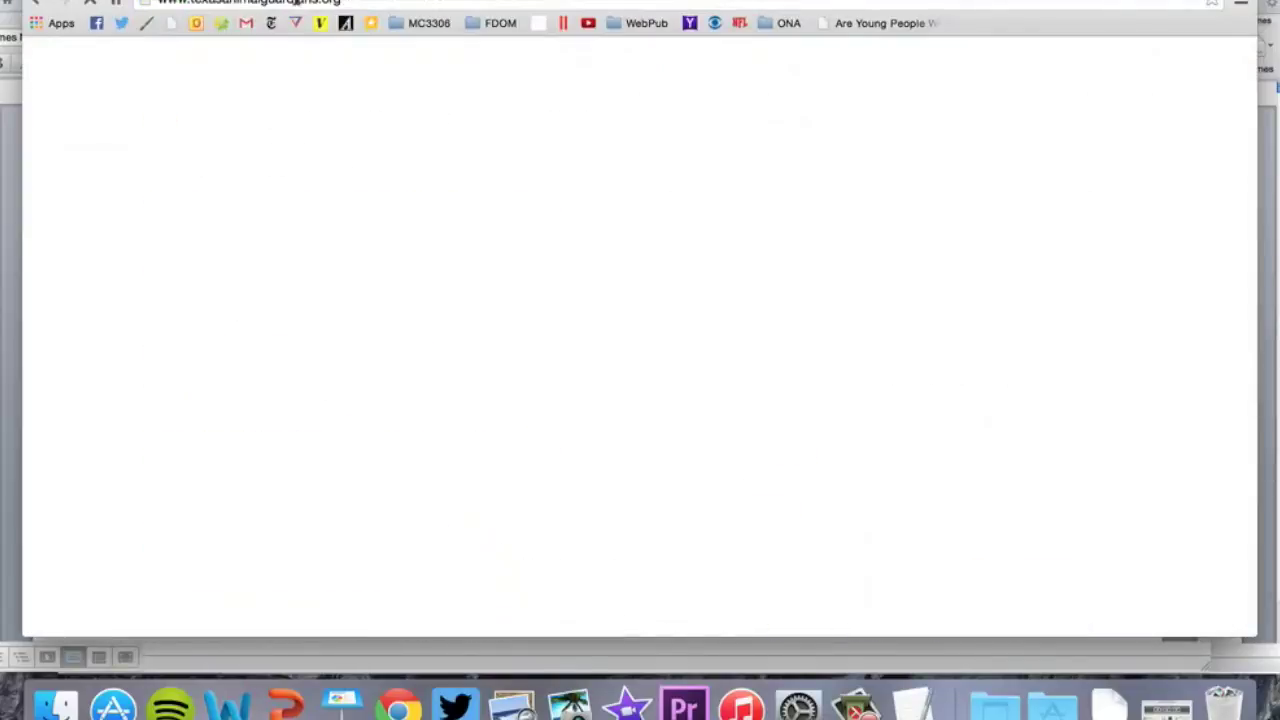
left_click(297, 3)
key("super+c")
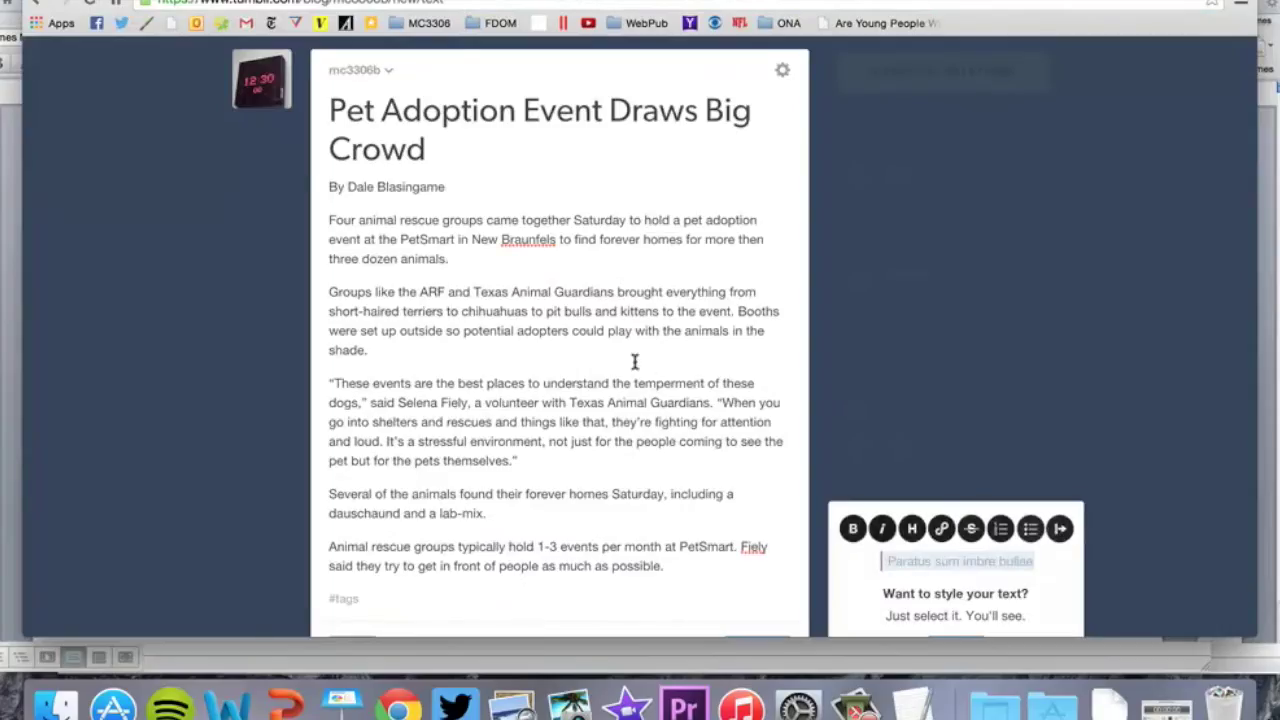
left_click_drag(474, 291, 614, 292)
scroll(612, 295, "down", 3)
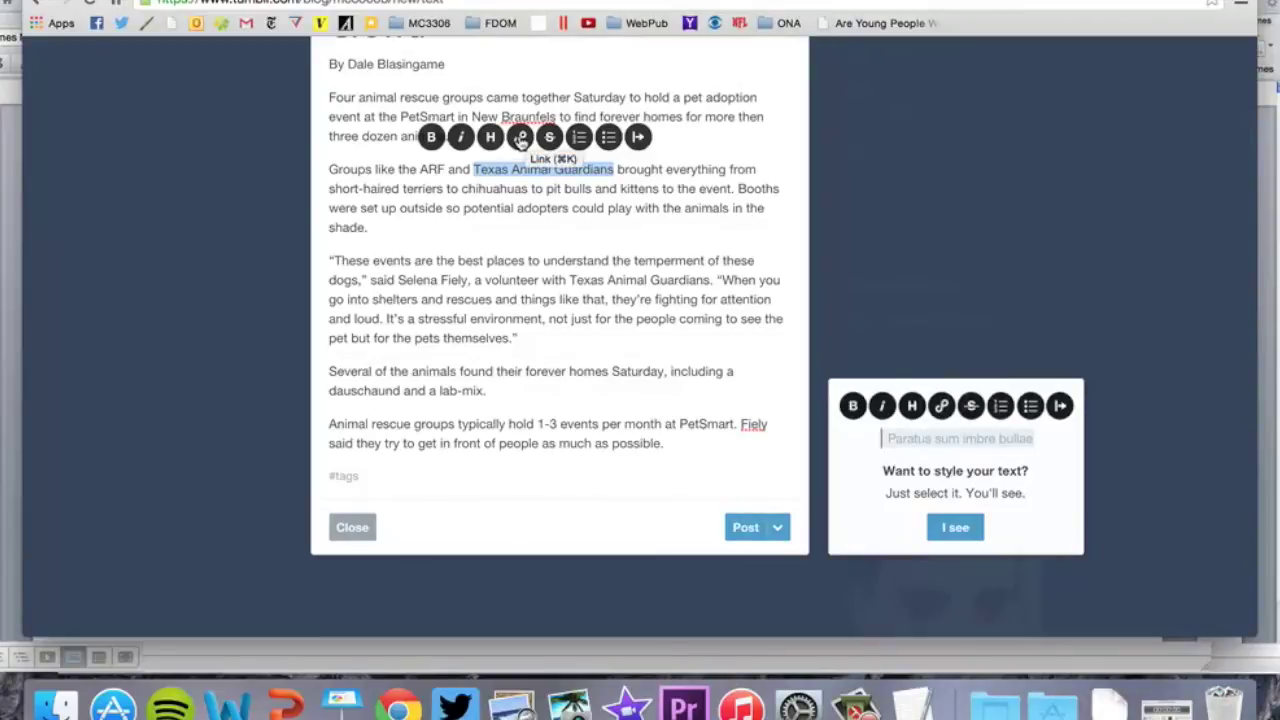
left_click(520, 140)
key("super+v")
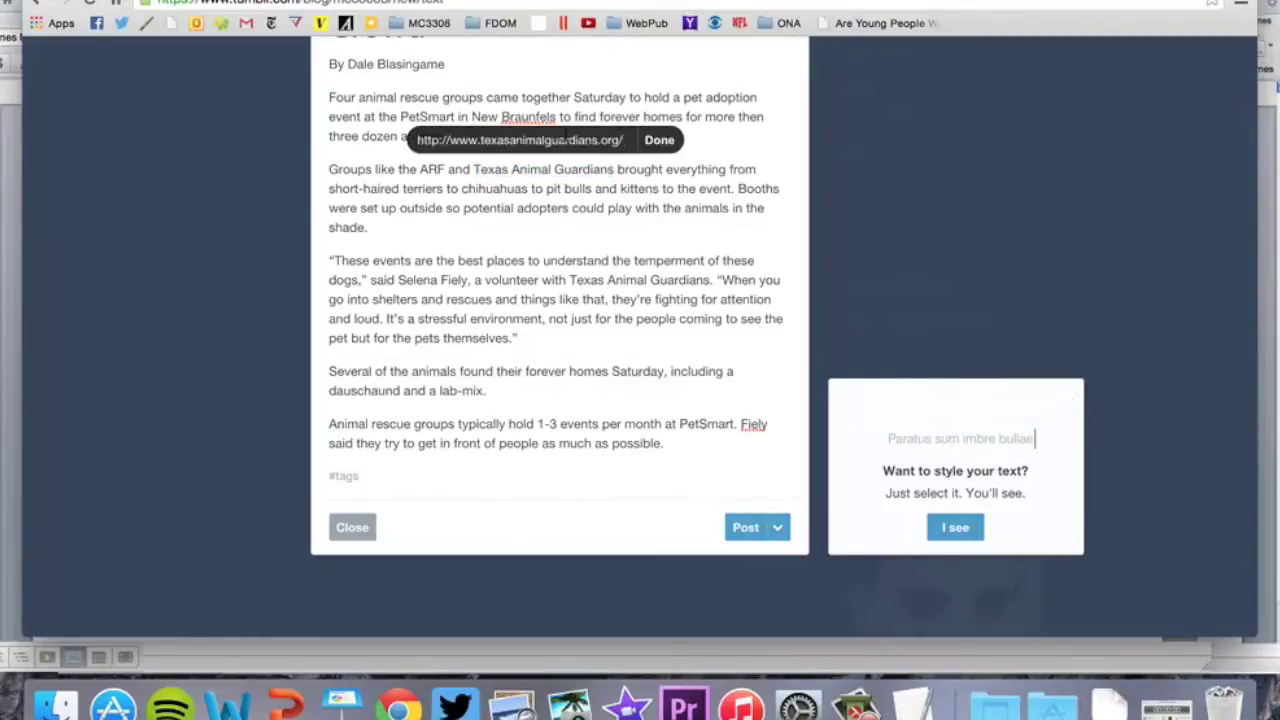
left_click(657, 141)
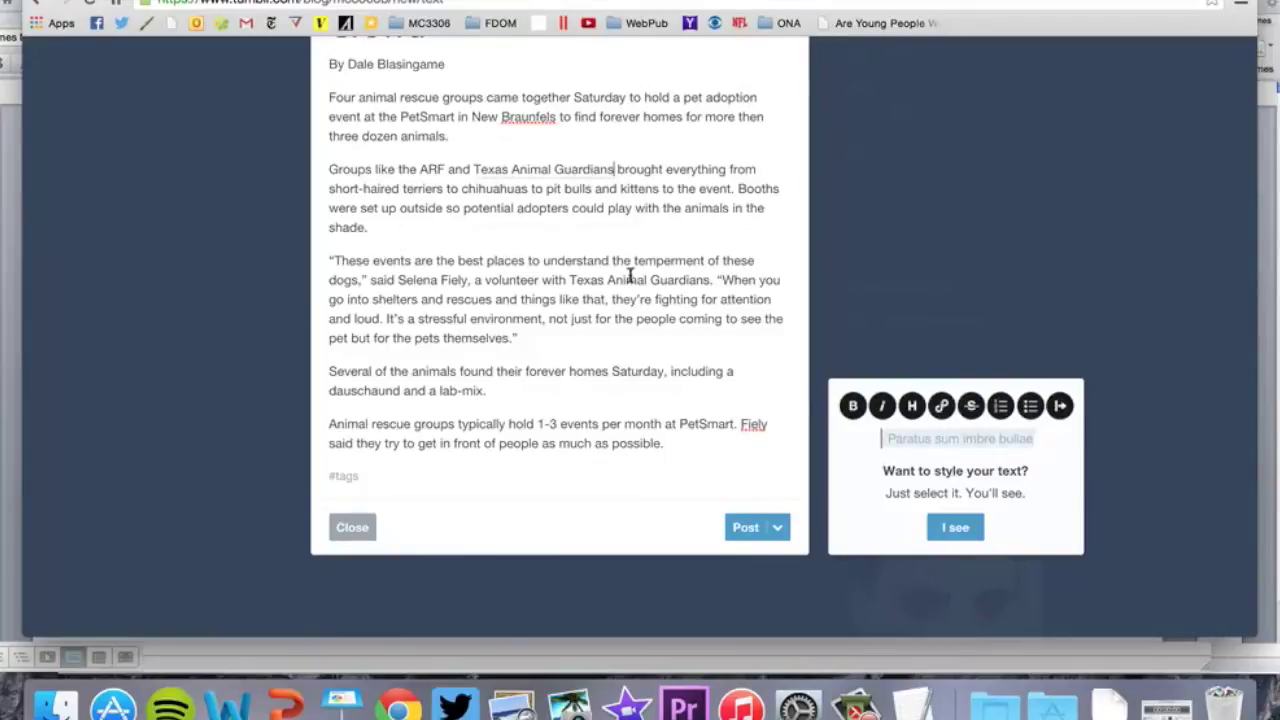
scroll(631, 277, "up", 2)
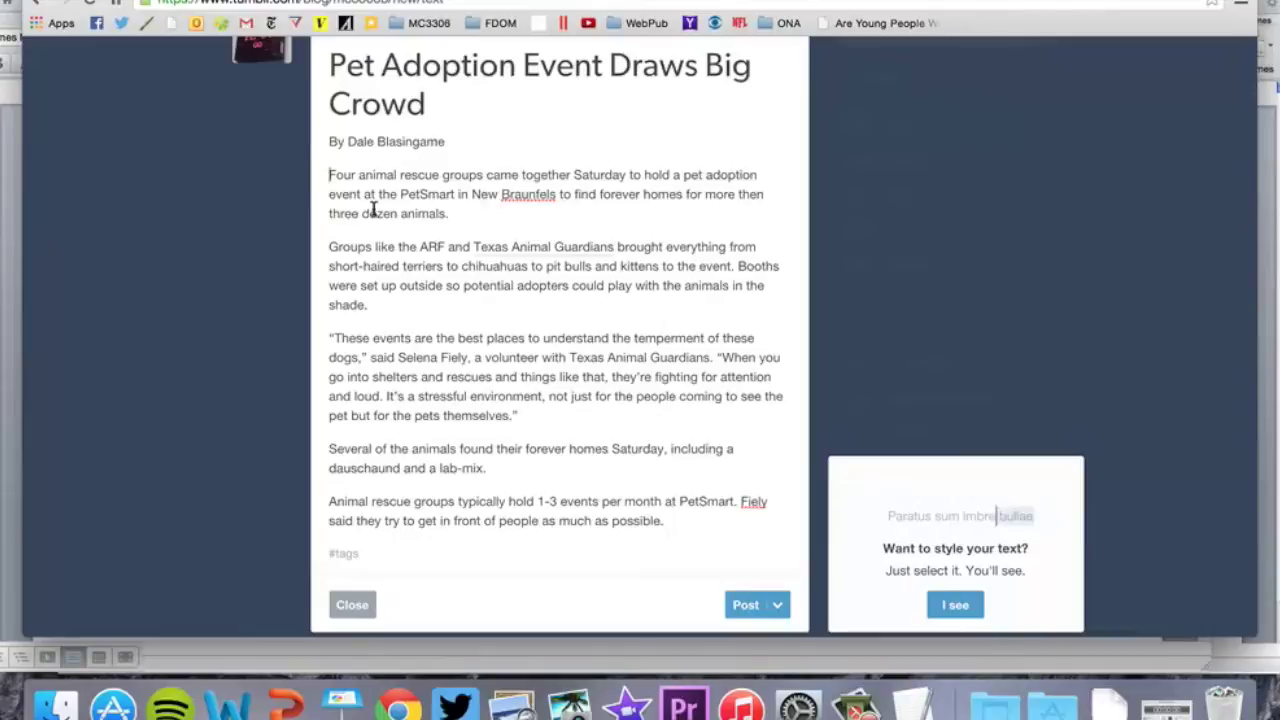
scroll(428, 251, "up", 3)
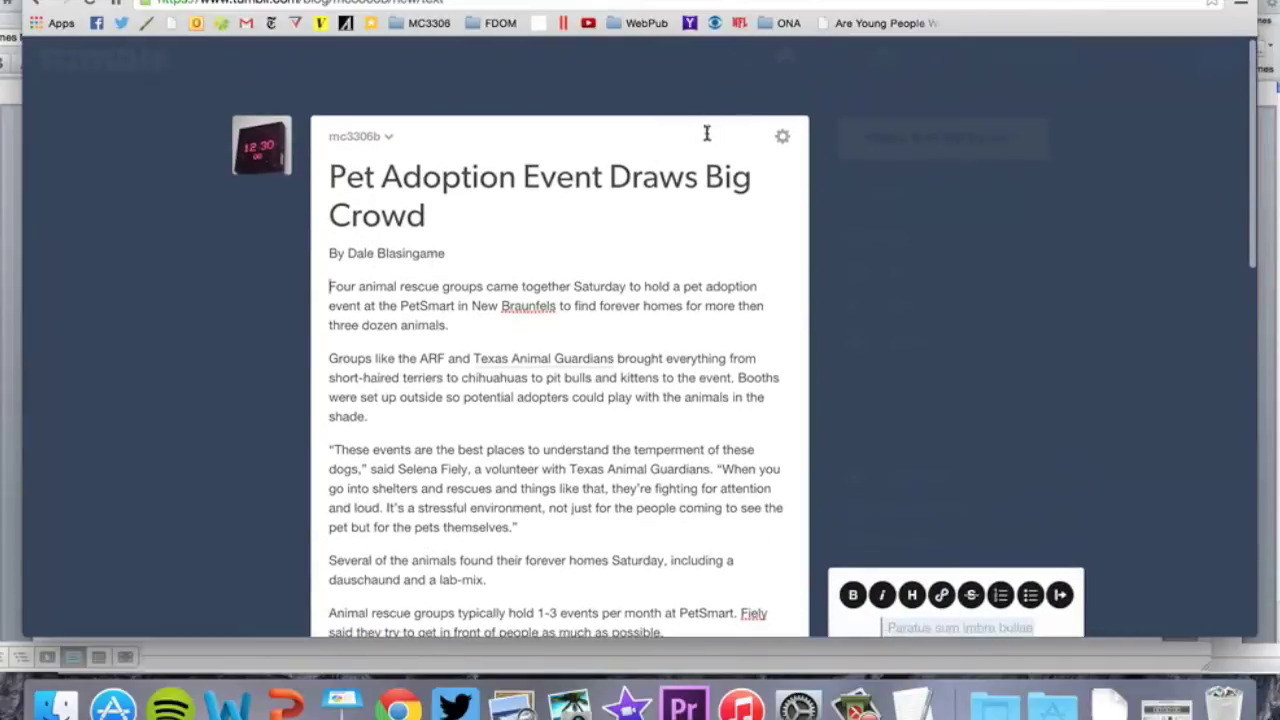
left_click_drag(329, 286, 357, 286)
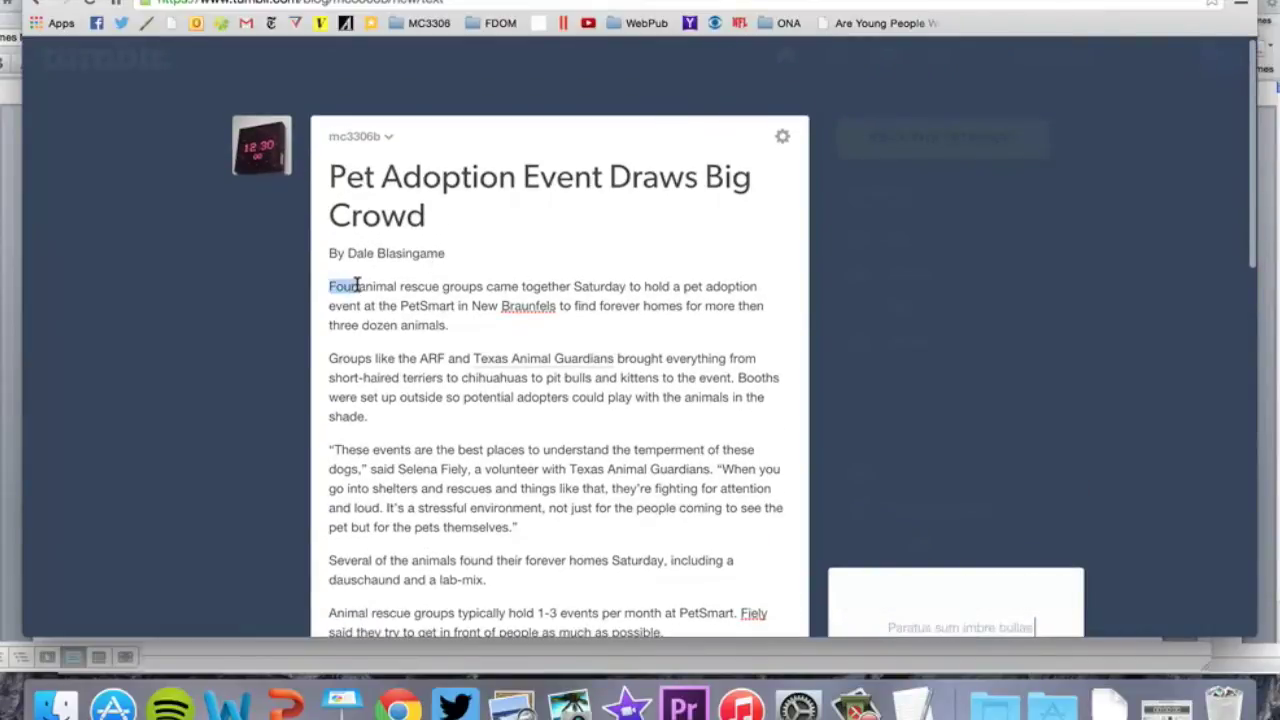
left_click(353, 295)
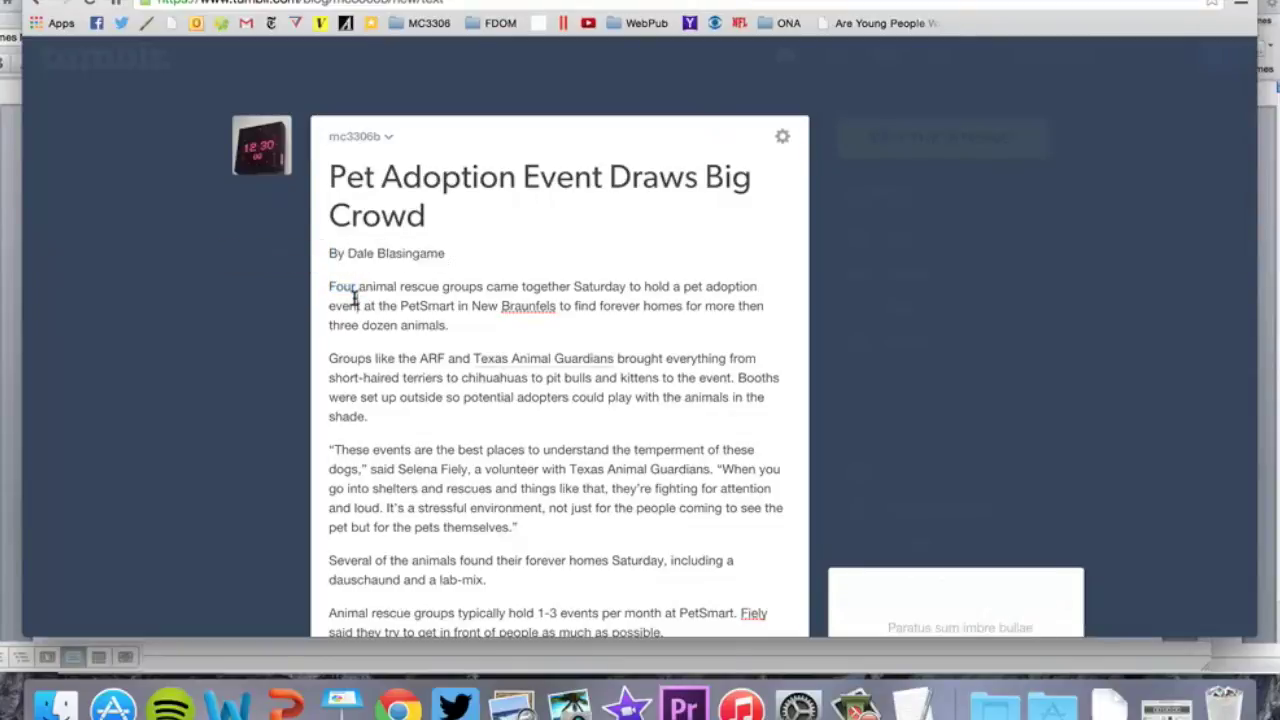
Check the post settings and confirm the post goes to the mc3306b blog
scroll(354, 286, "down", 5)
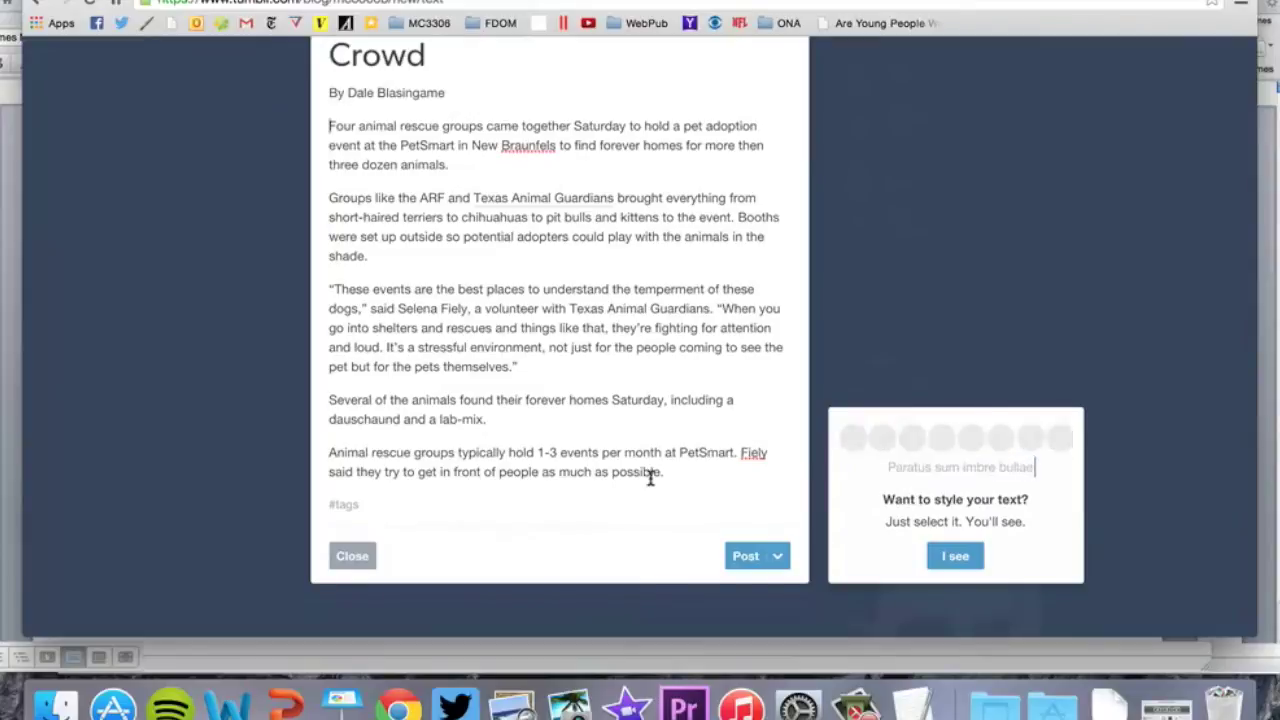
scroll(651, 477, "up", 4)
left_click(783, 108)
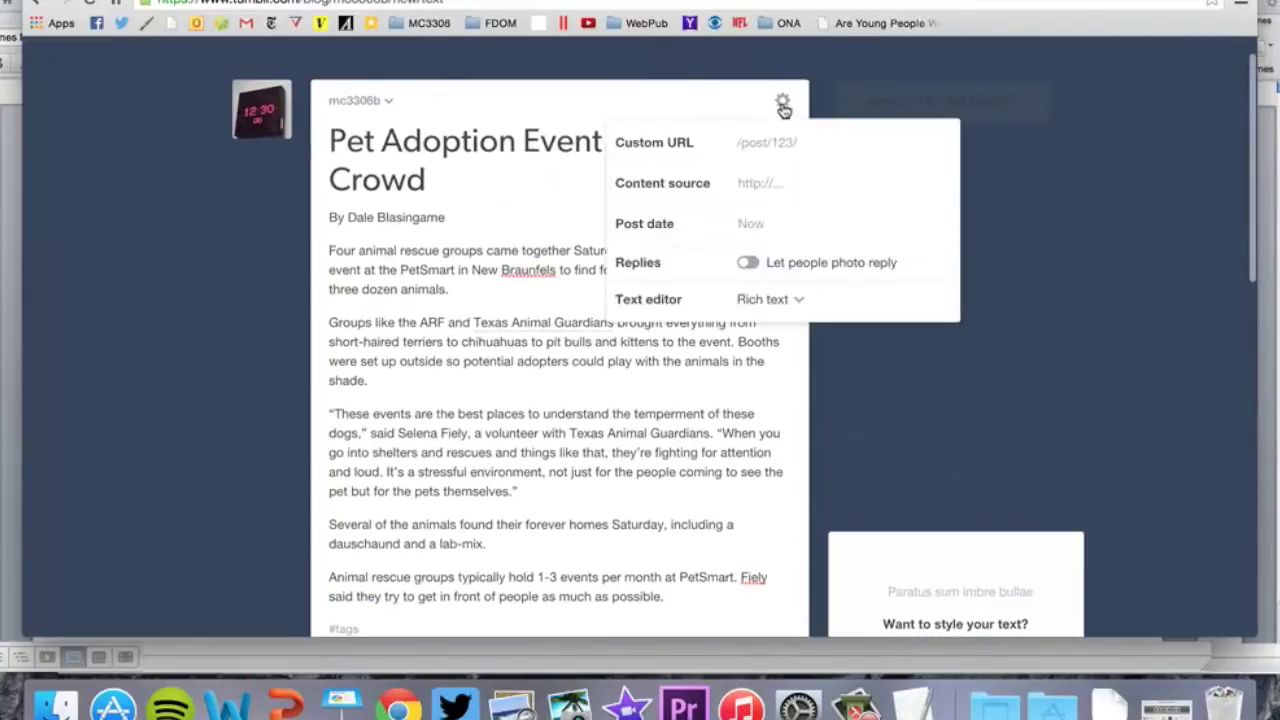
left_click(374, 361)
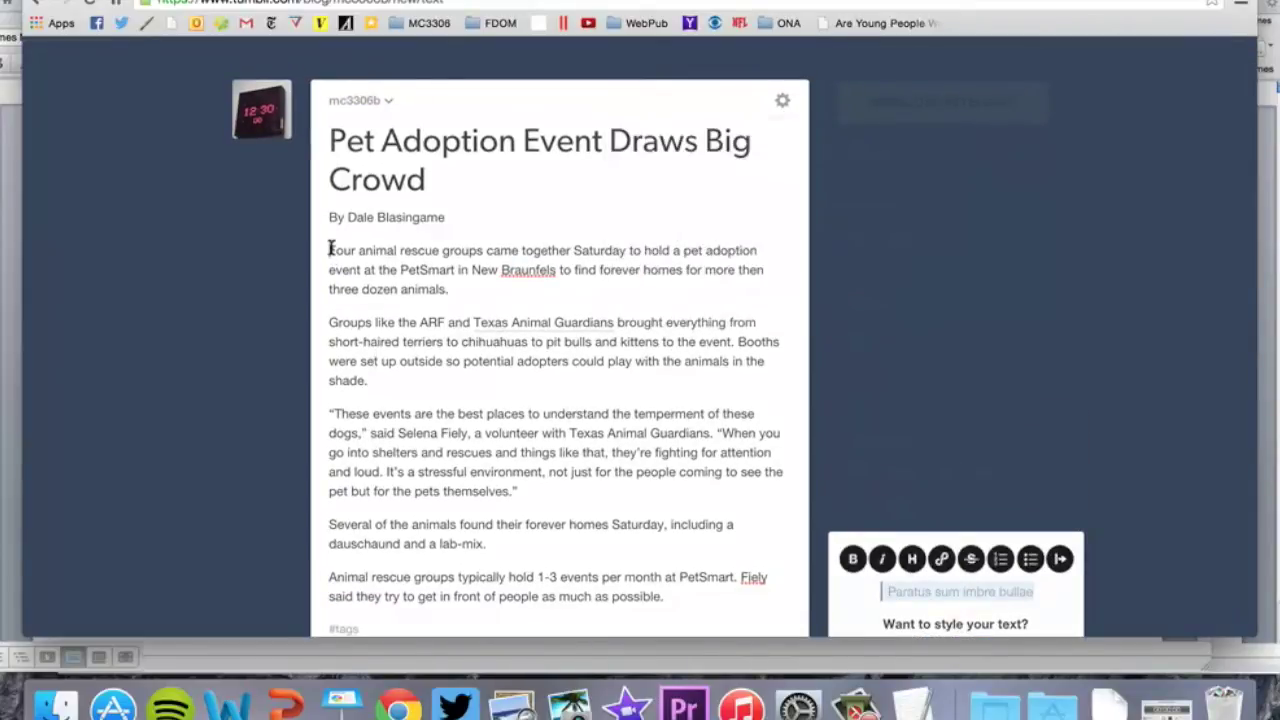
left_click(389, 101)
left_click(563, 287)
Dismiss the styling tip, publish the post, and review it on the dashboard
scroll(860, 555, "down", 3)
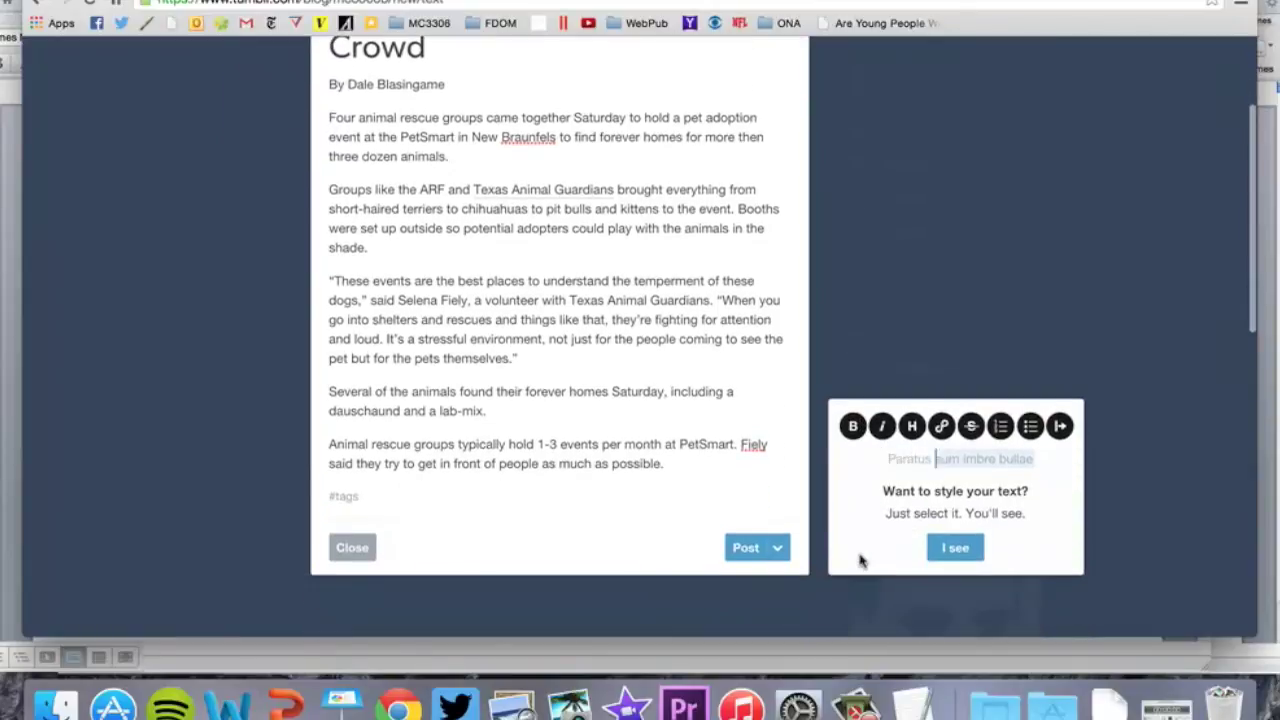
left_click(953, 548)
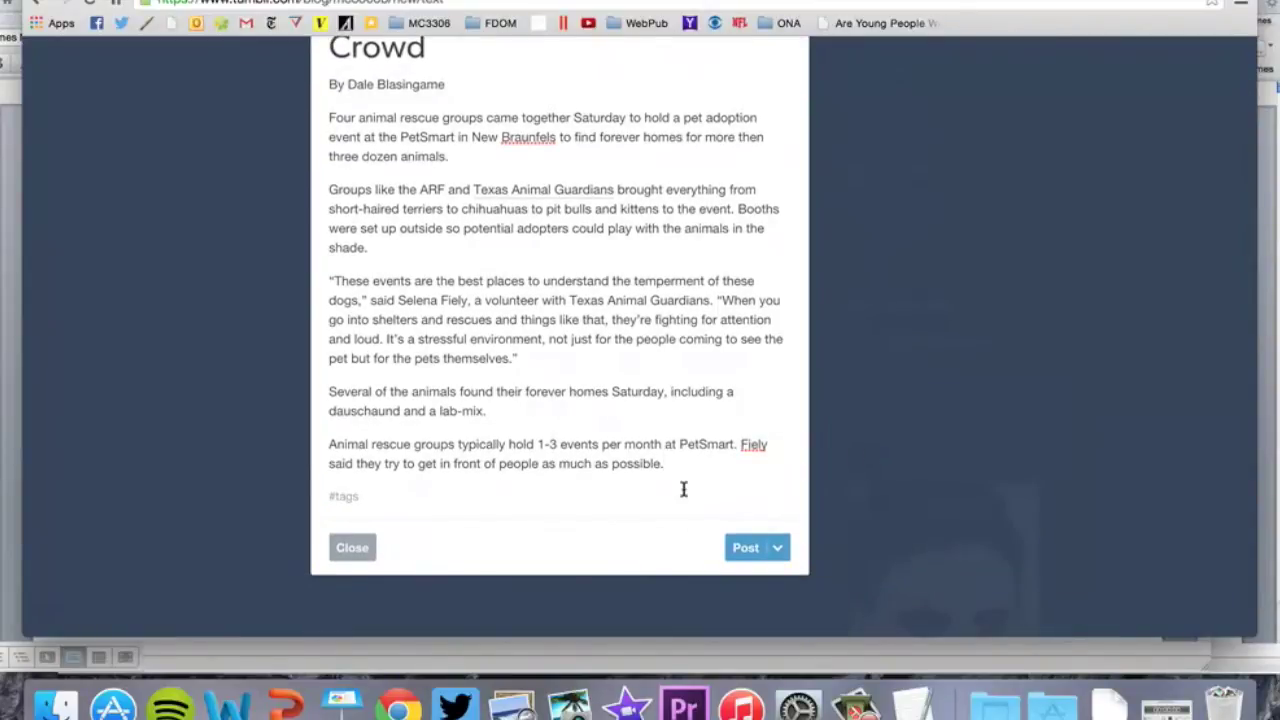
left_click(749, 556)
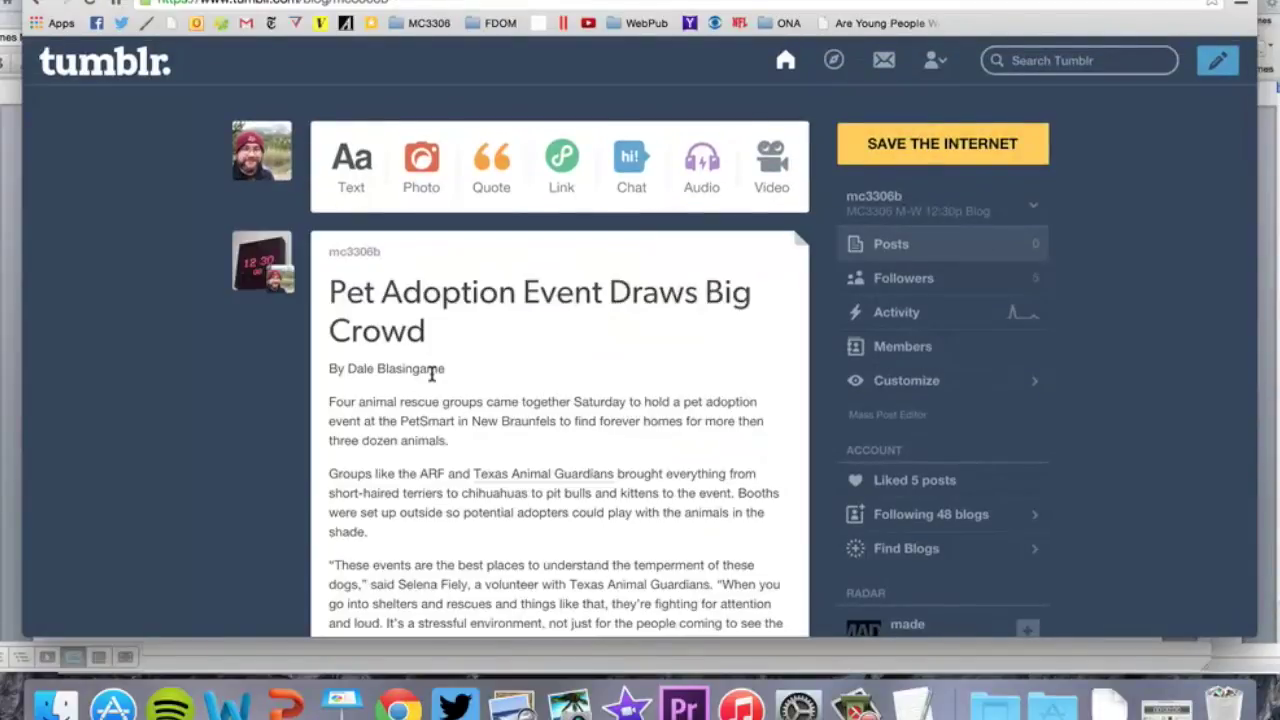
scroll(434, 372, "down", 4)
scroll(432, 378, "down", 5)
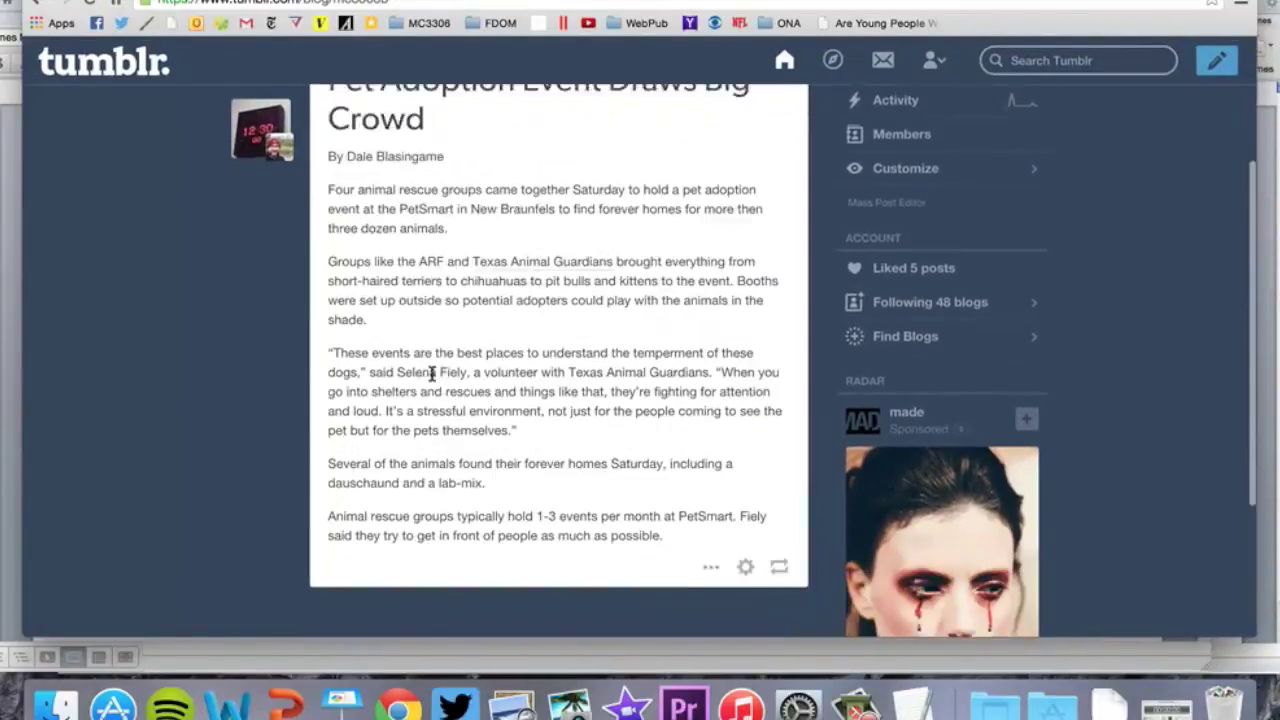
scroll(432, 375, "up", 8)
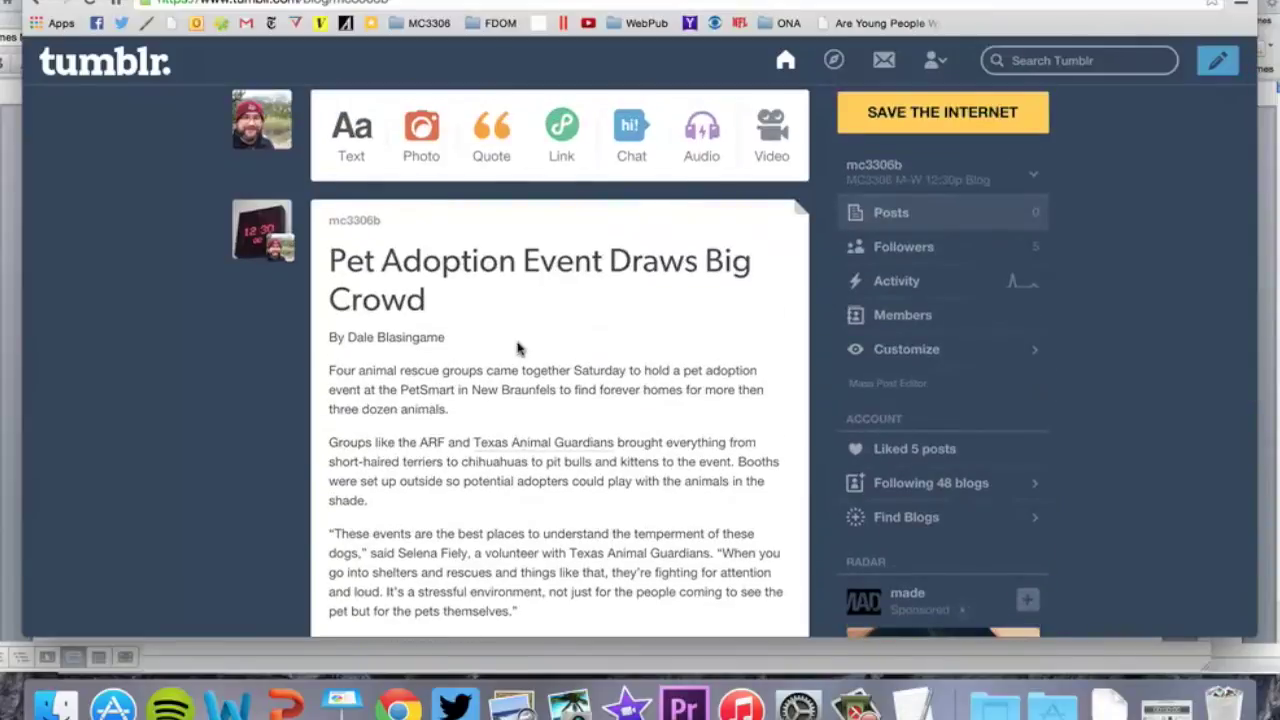
scroll(432, 372, "down", 8)
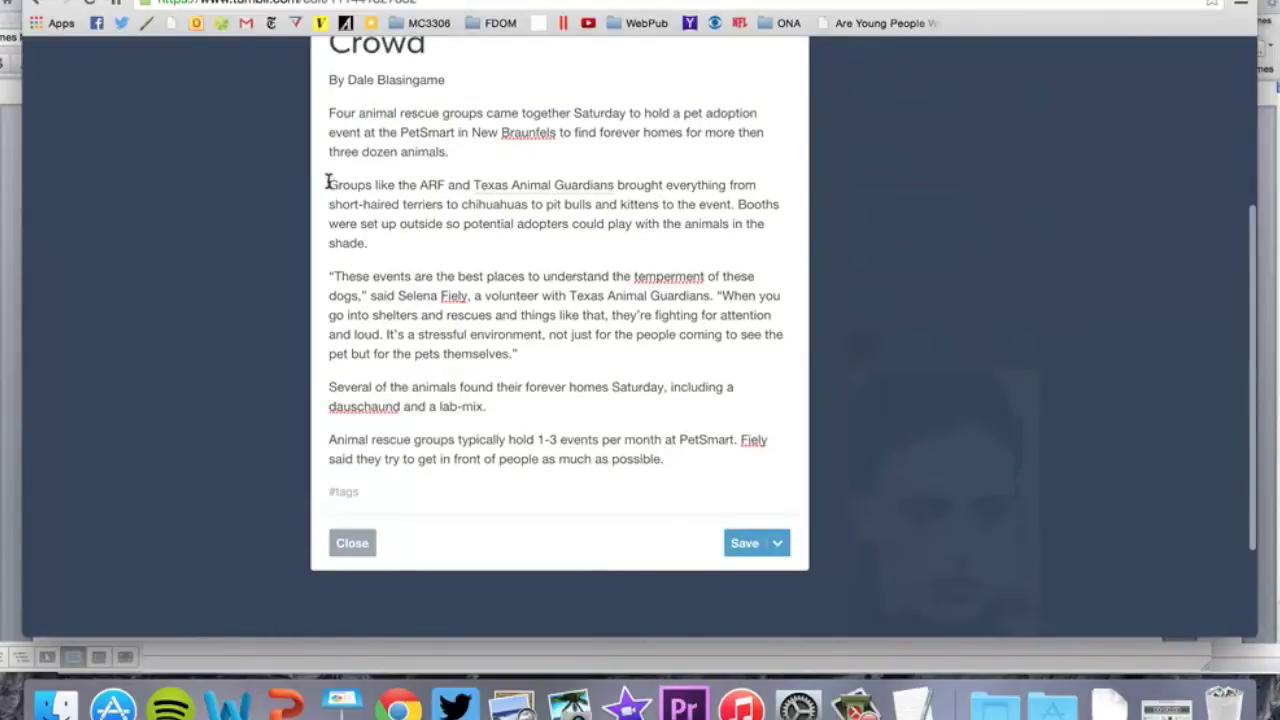
Add an empty line above the second paragraph and choose to insert a photo there
left_click(329, 185)
key("Return")
mouse_move(288, 186)
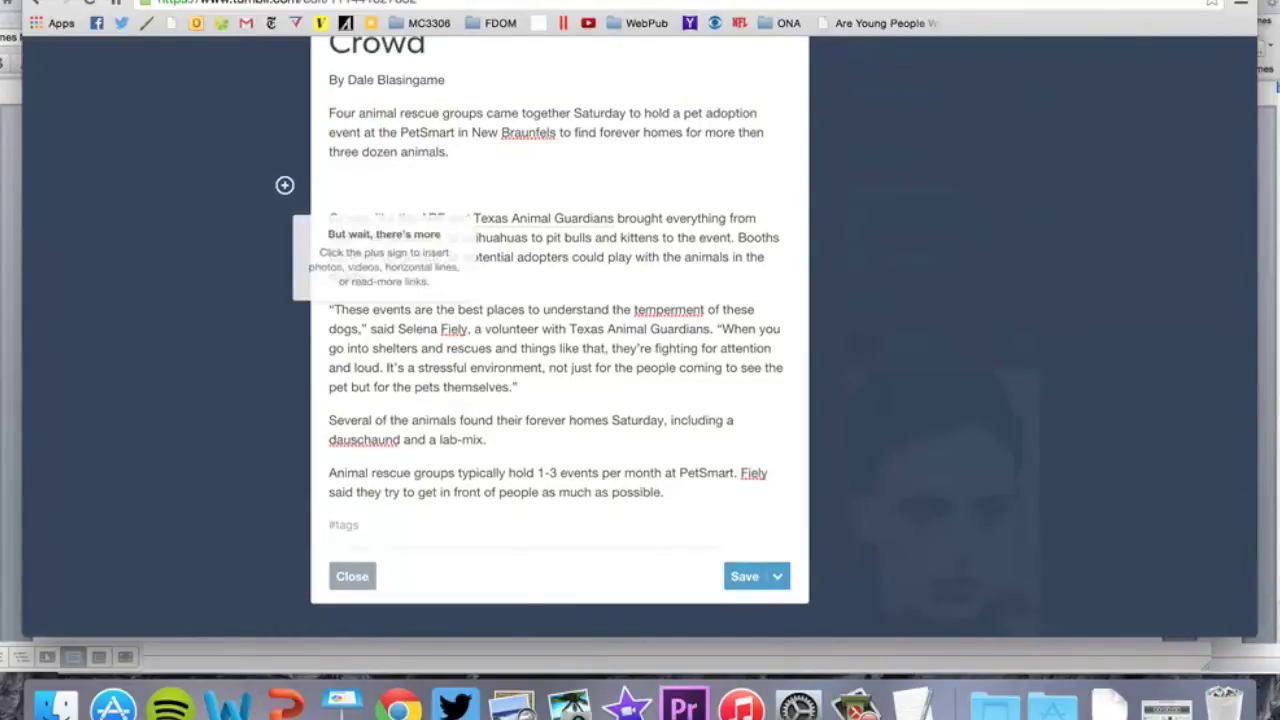
left_click(287, 187)
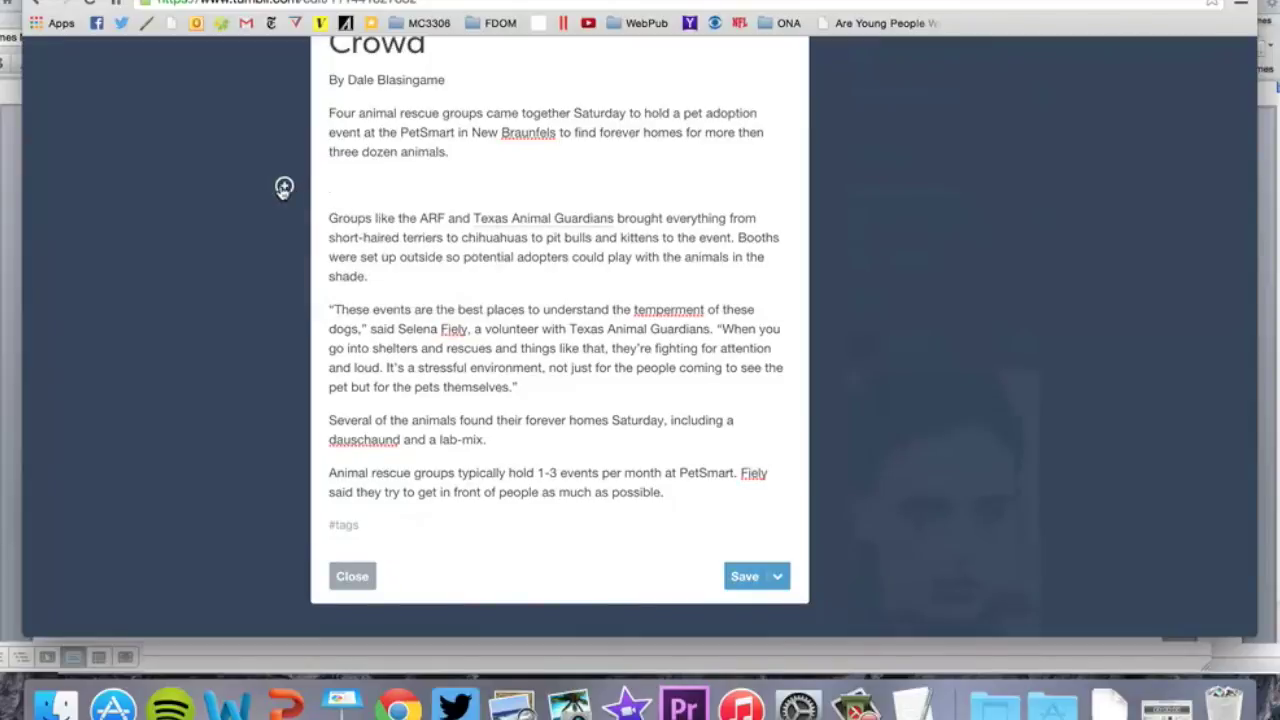
left_click(286, 187)
left_click(285, 188)
left_click(285, 188)
left_click(335, 192)
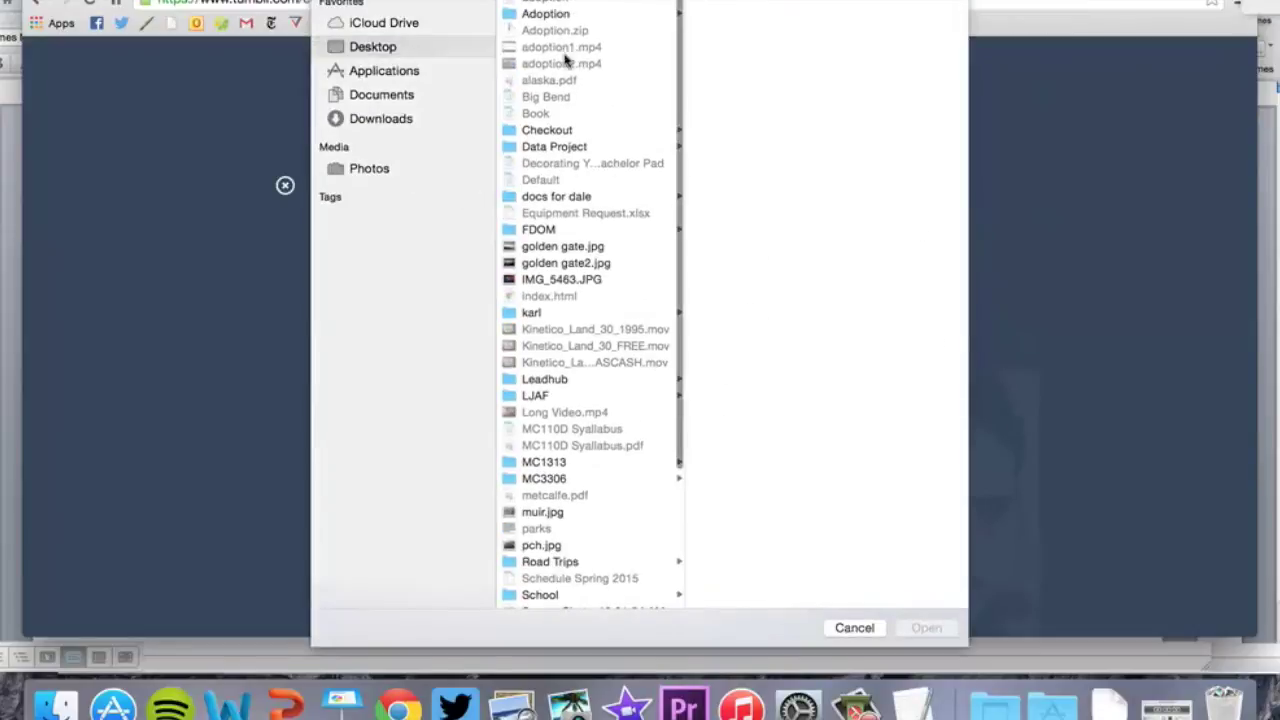
Insert the dog photo IMG_5572.JPG from the Adoption folder
left_click(548, 12)
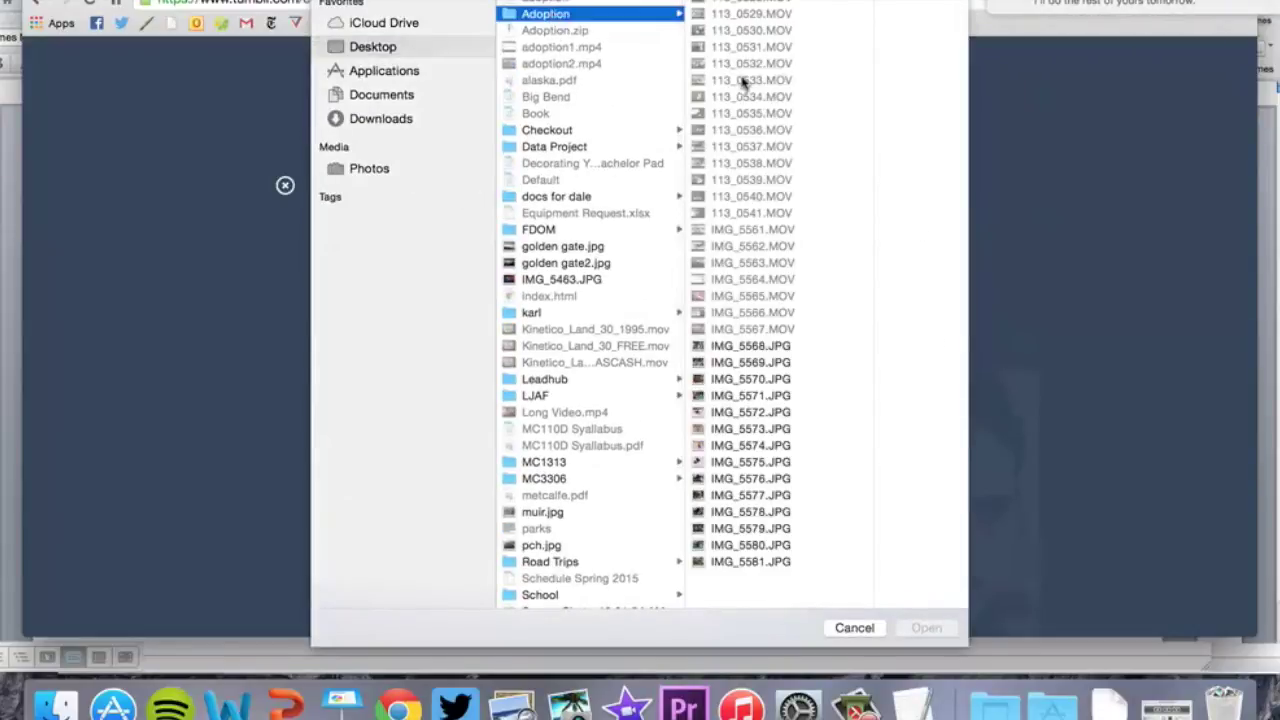
scroll(730, 200, "down", 1)
left_click(735, 497)
key("Down")
key("Down")
key("Down")
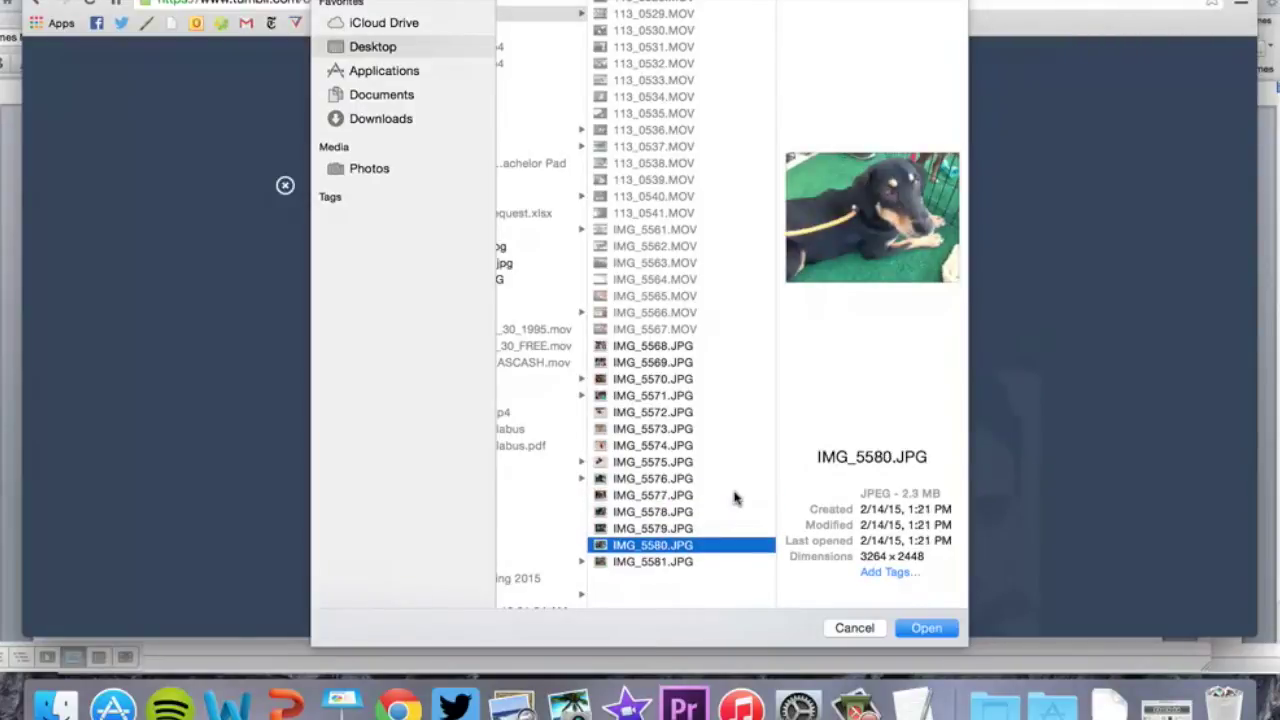
key("Down")
key("Up")
key("Up")
key("Up")
key("Up")
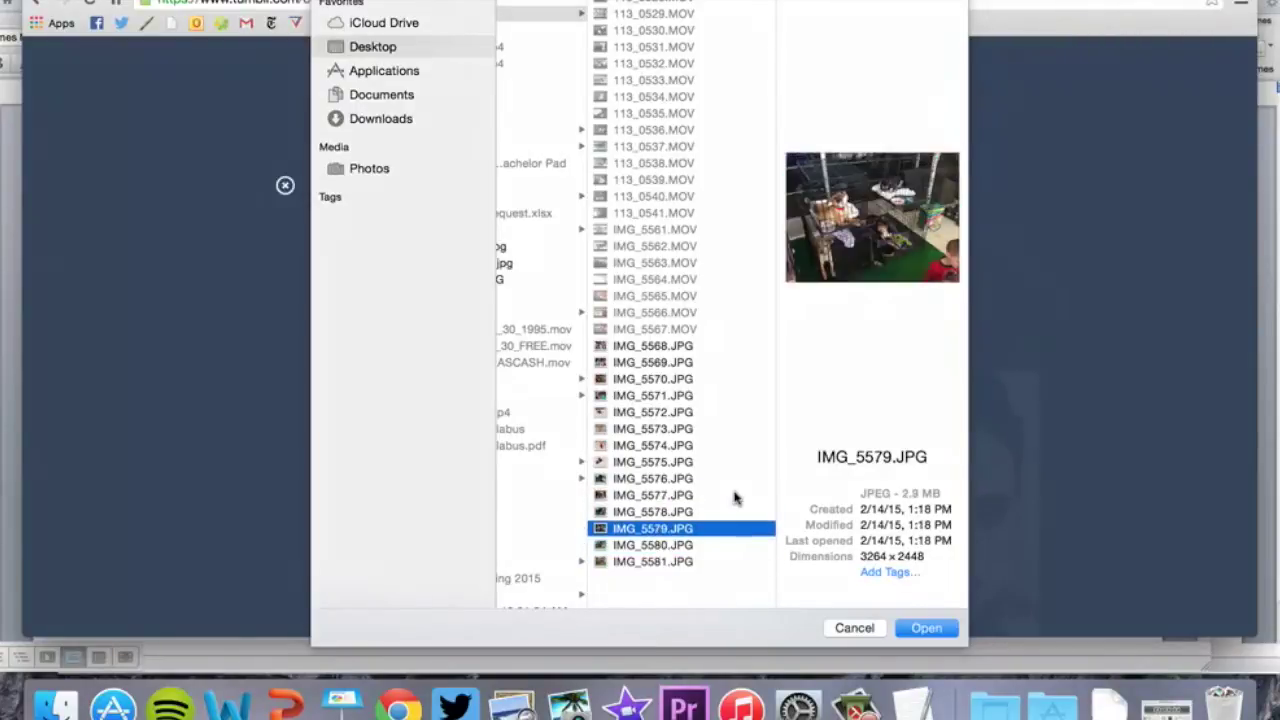
key("Up")
key("Up")
key("Up")
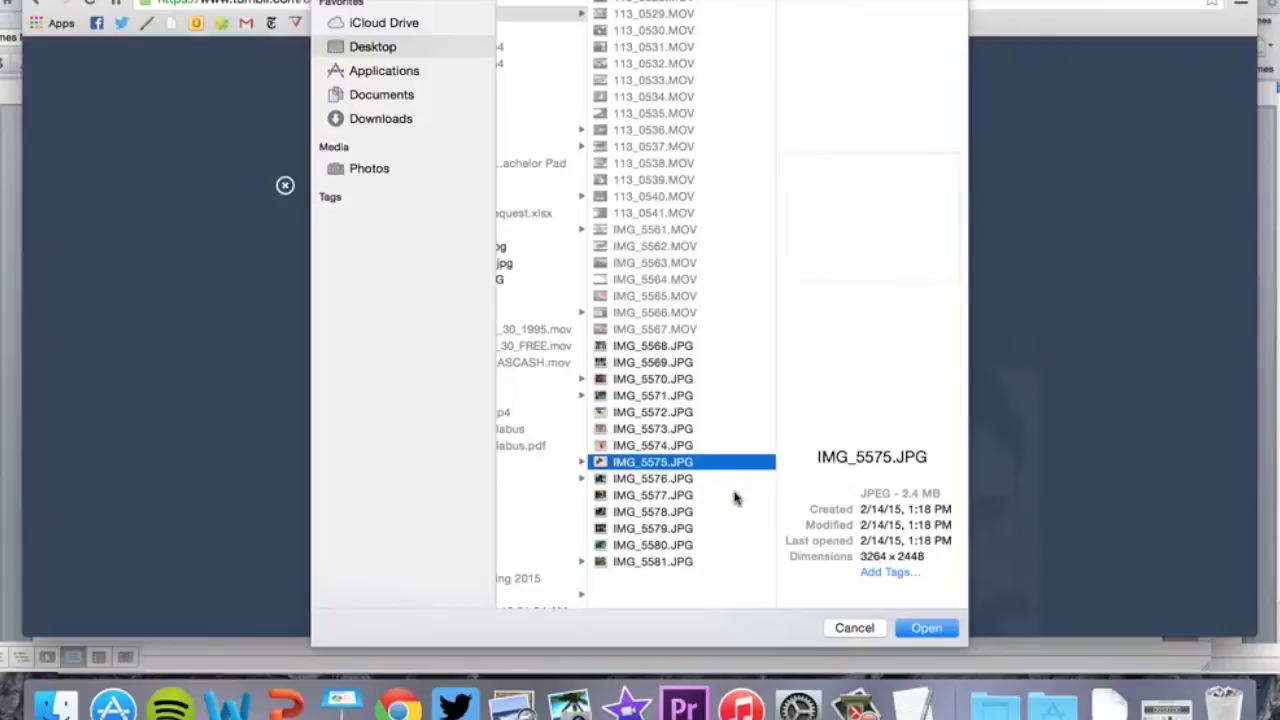
key("Up")
key("Up")
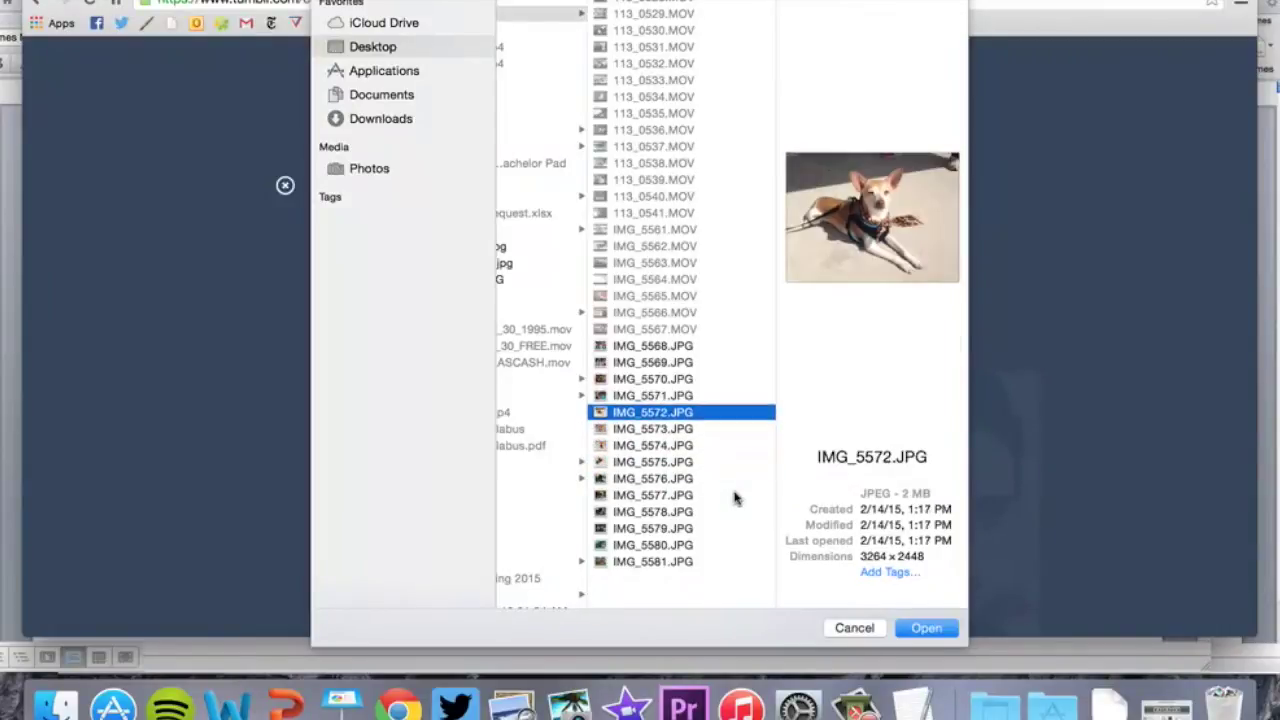
left_click(926, 627)
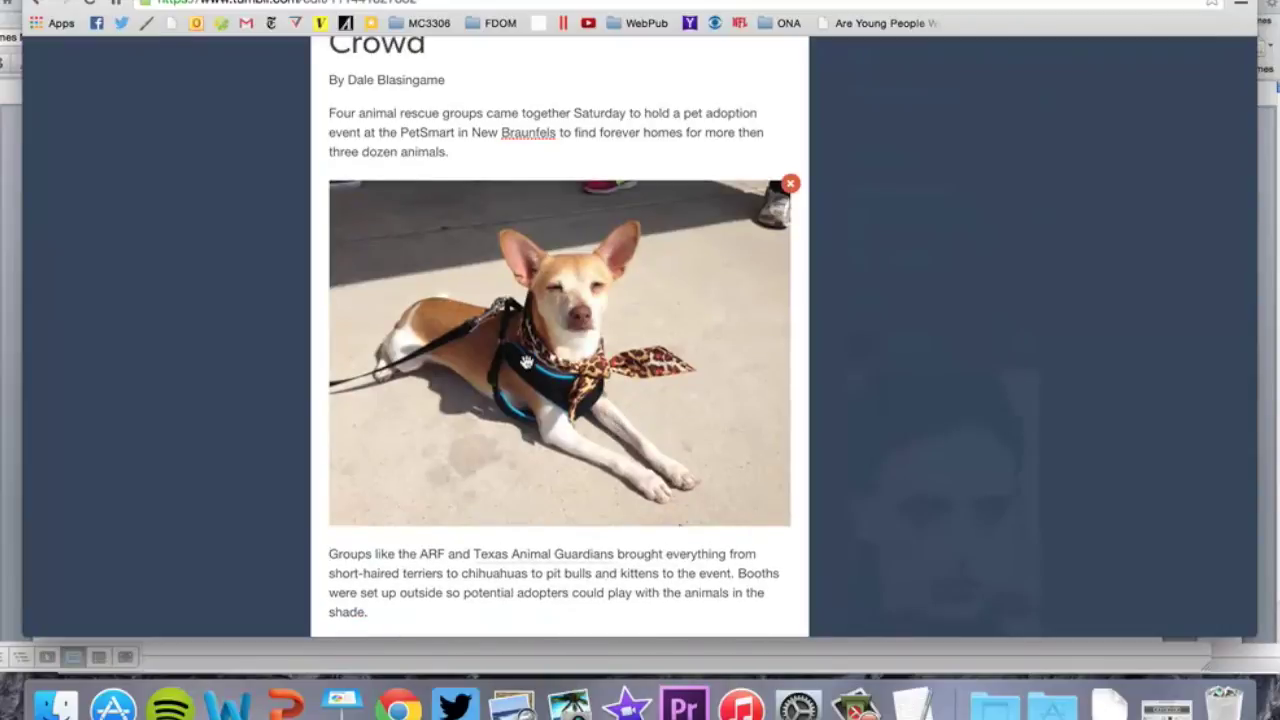
Keep the rescue-groups sentence as its own closing paragraph
scroll(527, 362, "down", 8)
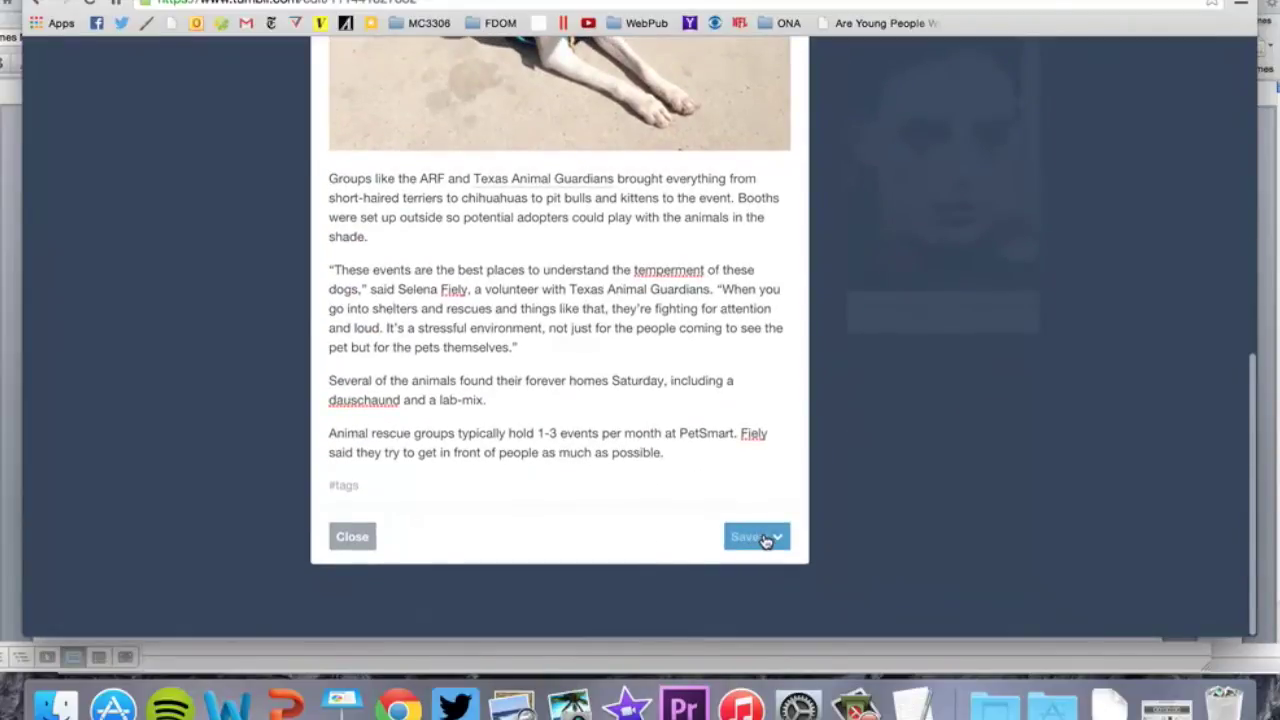
key("BackSpace")
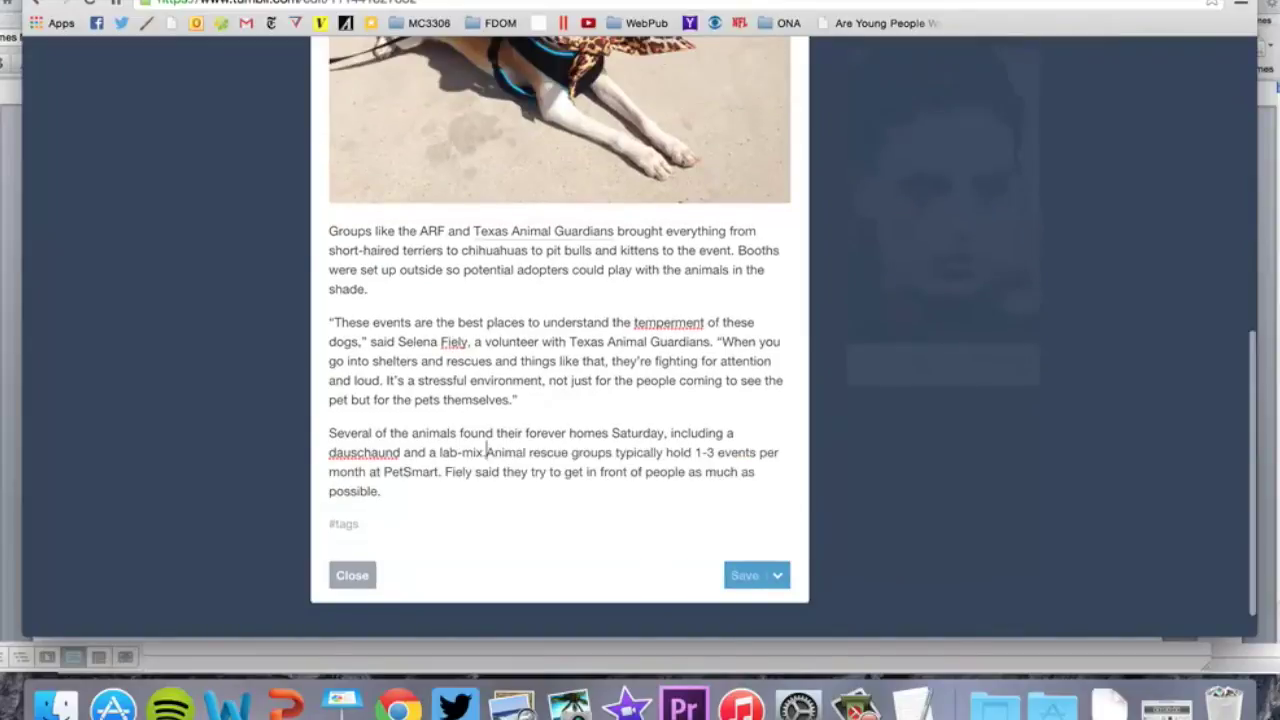
key("Return")
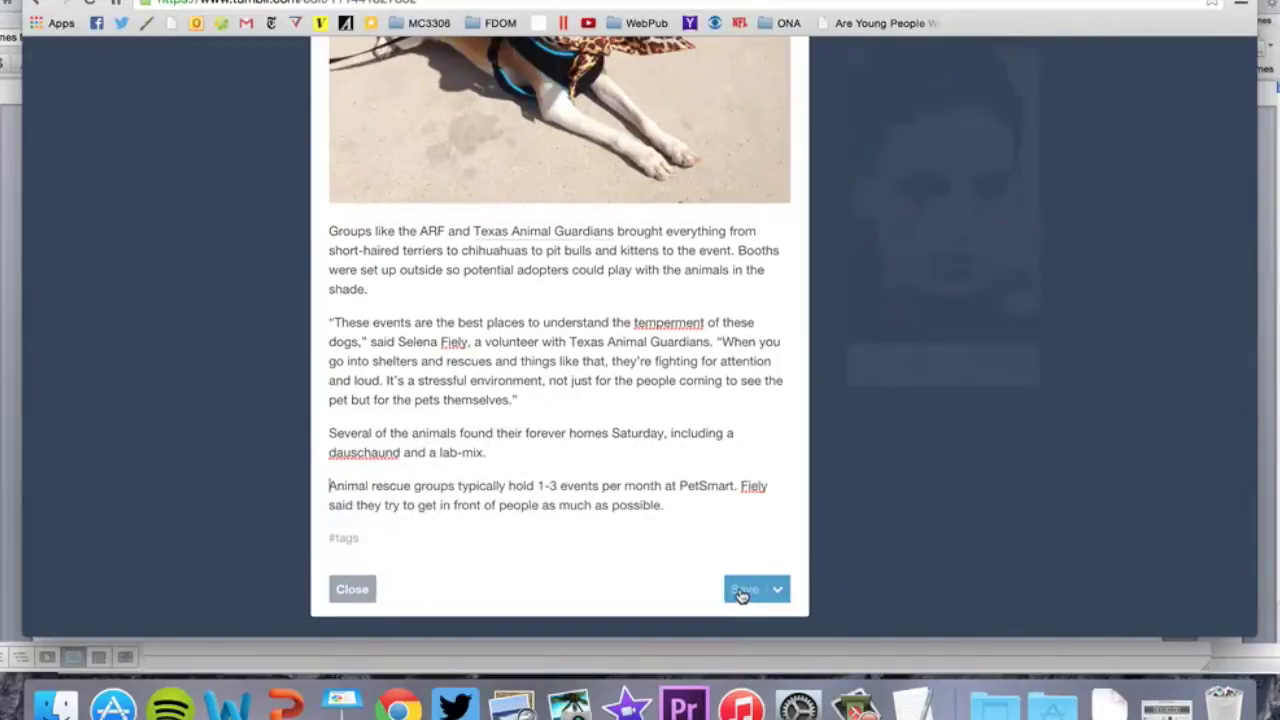
Publish the post now, then reopen it and save the changes
left_click(777, 589)
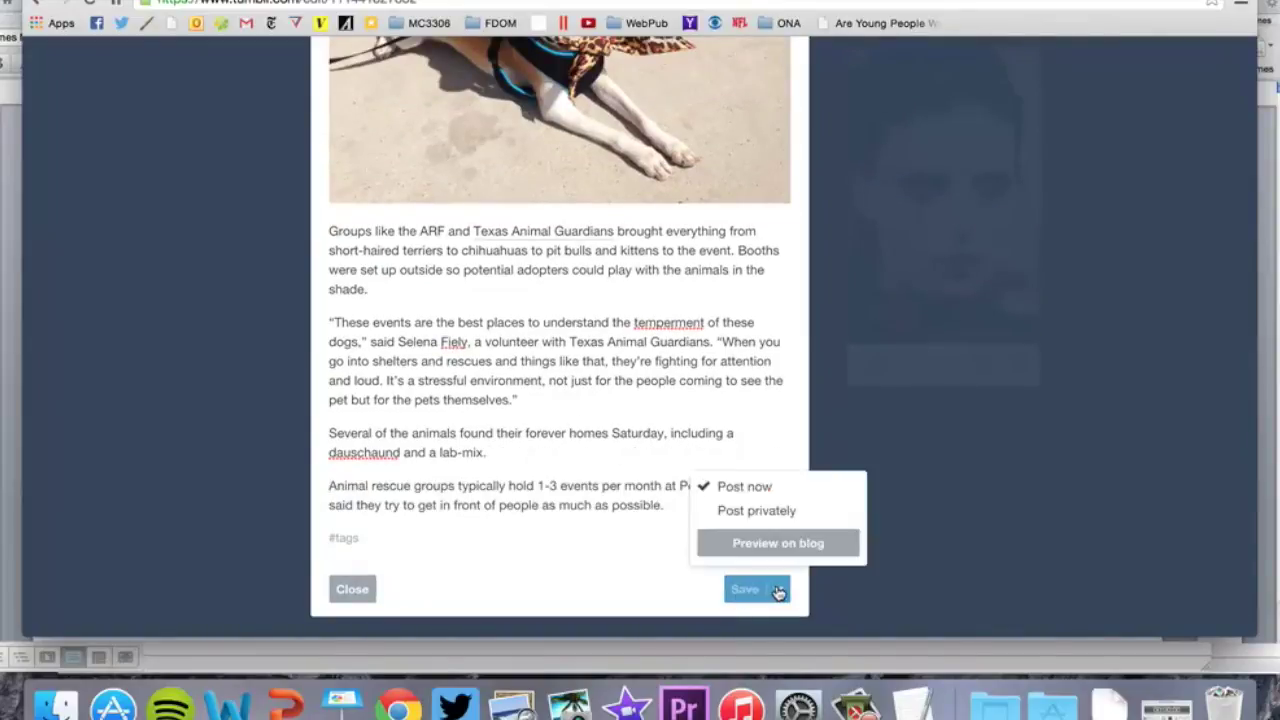
left_click(747, 487)
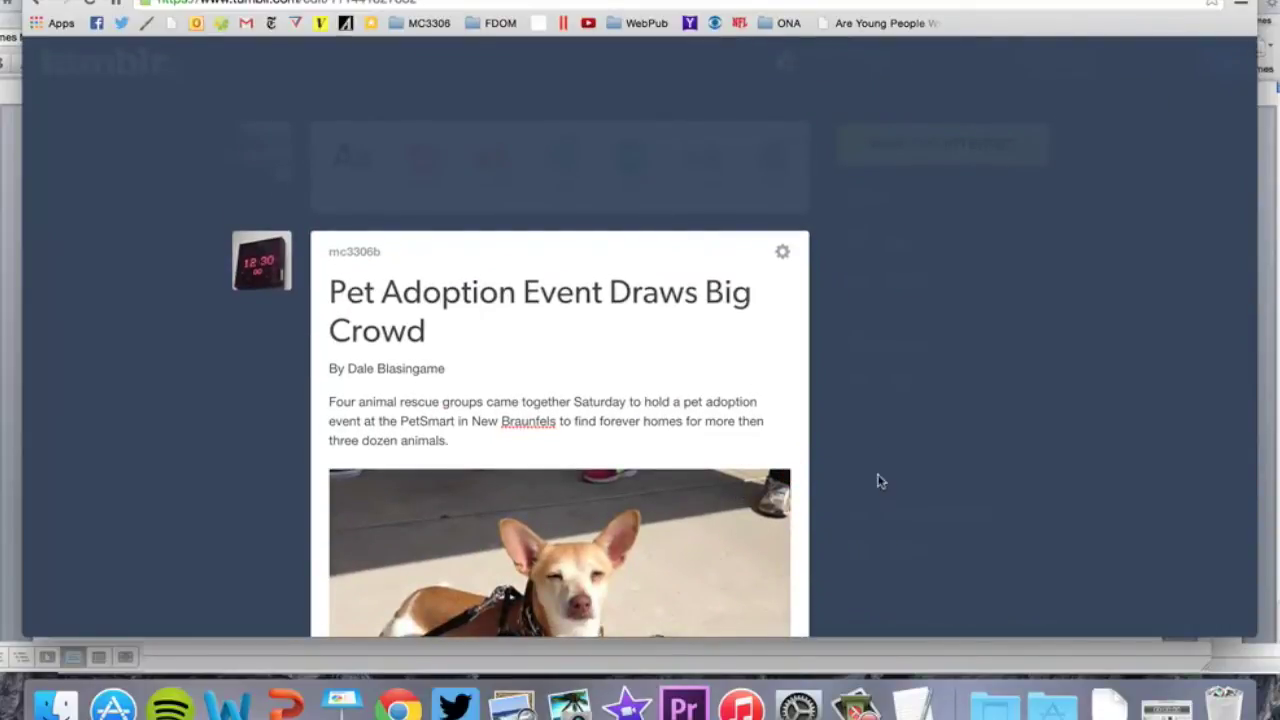
left_click(789, 254)
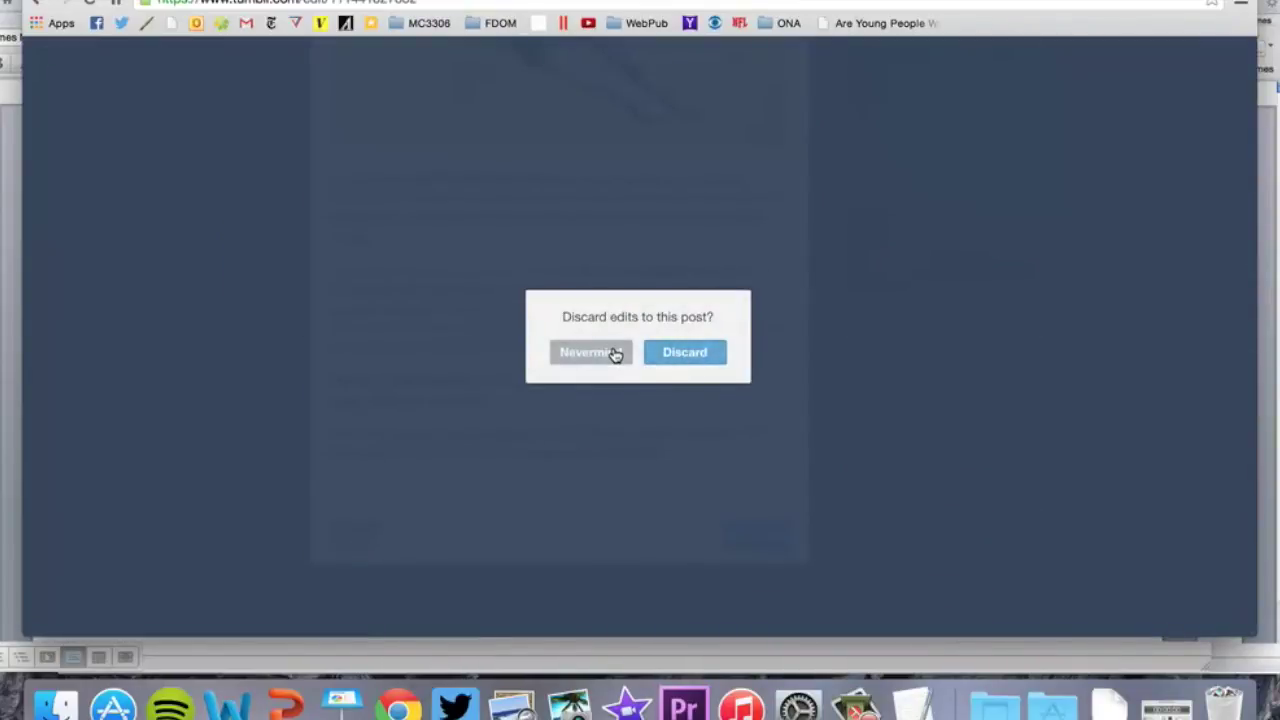
left_click(614, 356)
left_click(743, 537)
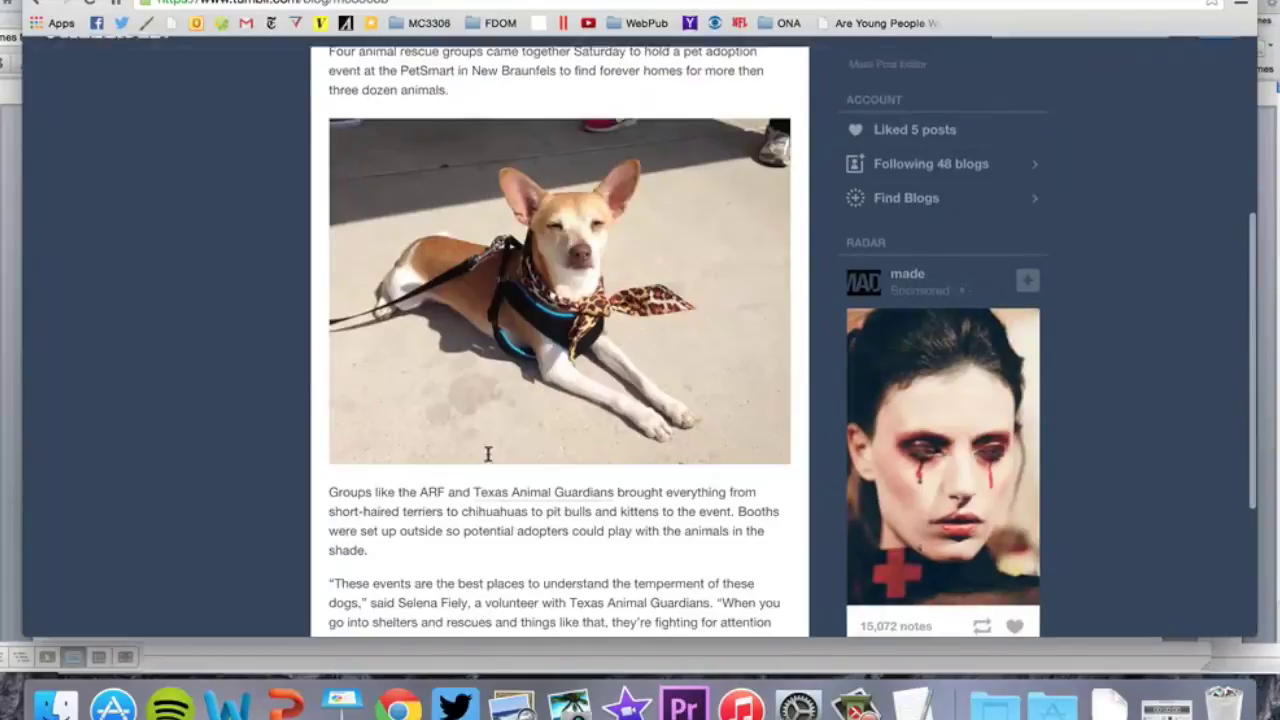
Preview the mc3306b blog and scroll through the newly published adoption post
scroll(480, 423, "up", 2)
scroll(480, 423, "up", 1)
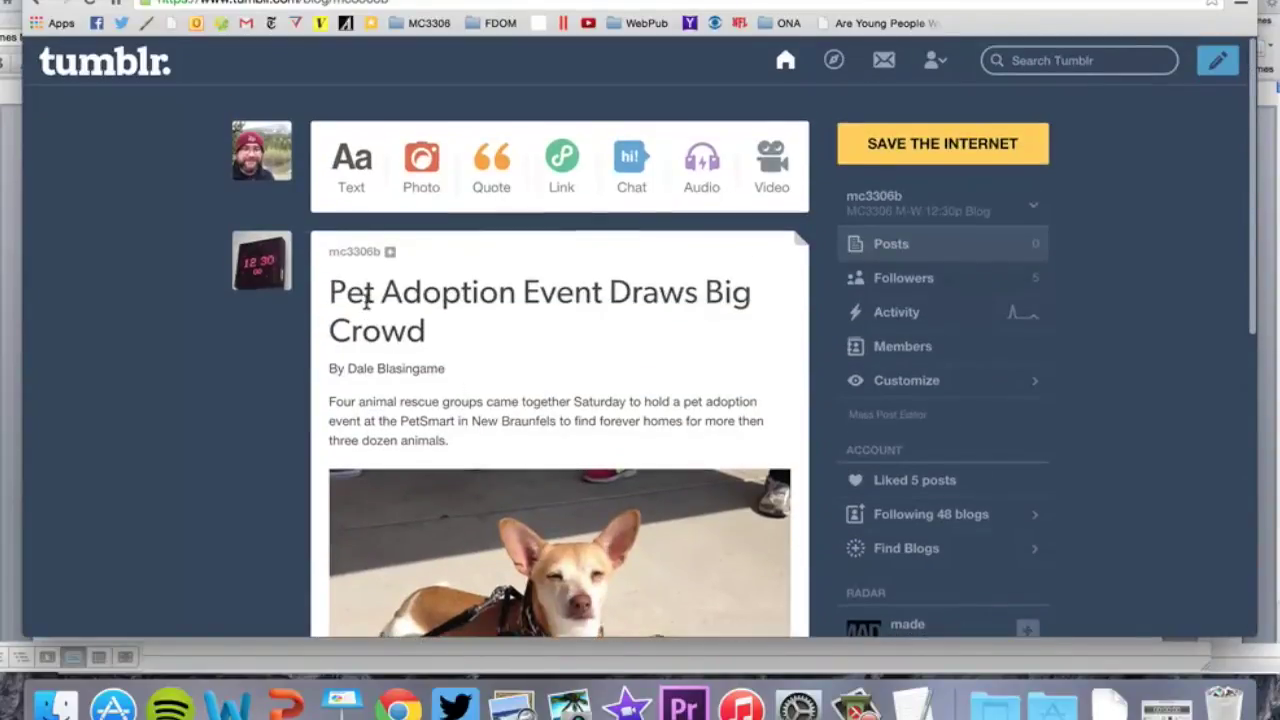
left_click(363, 256)
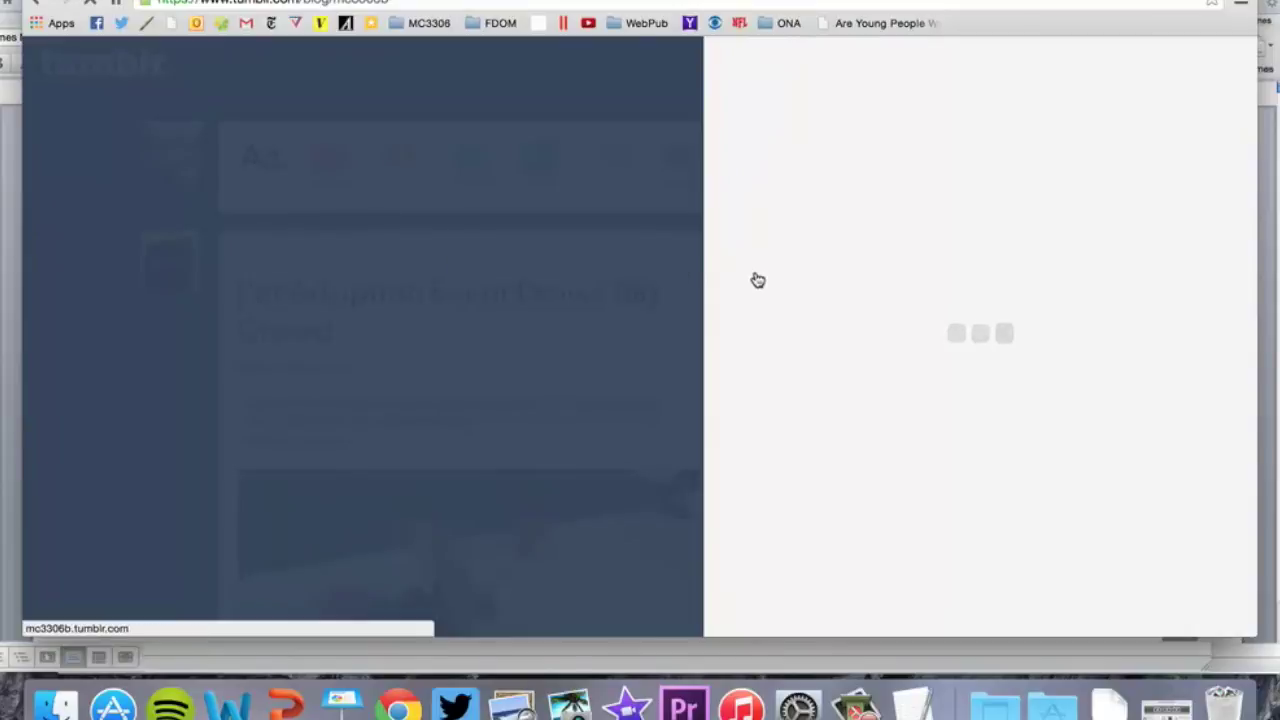
scroll(868, 277, "down", 5)
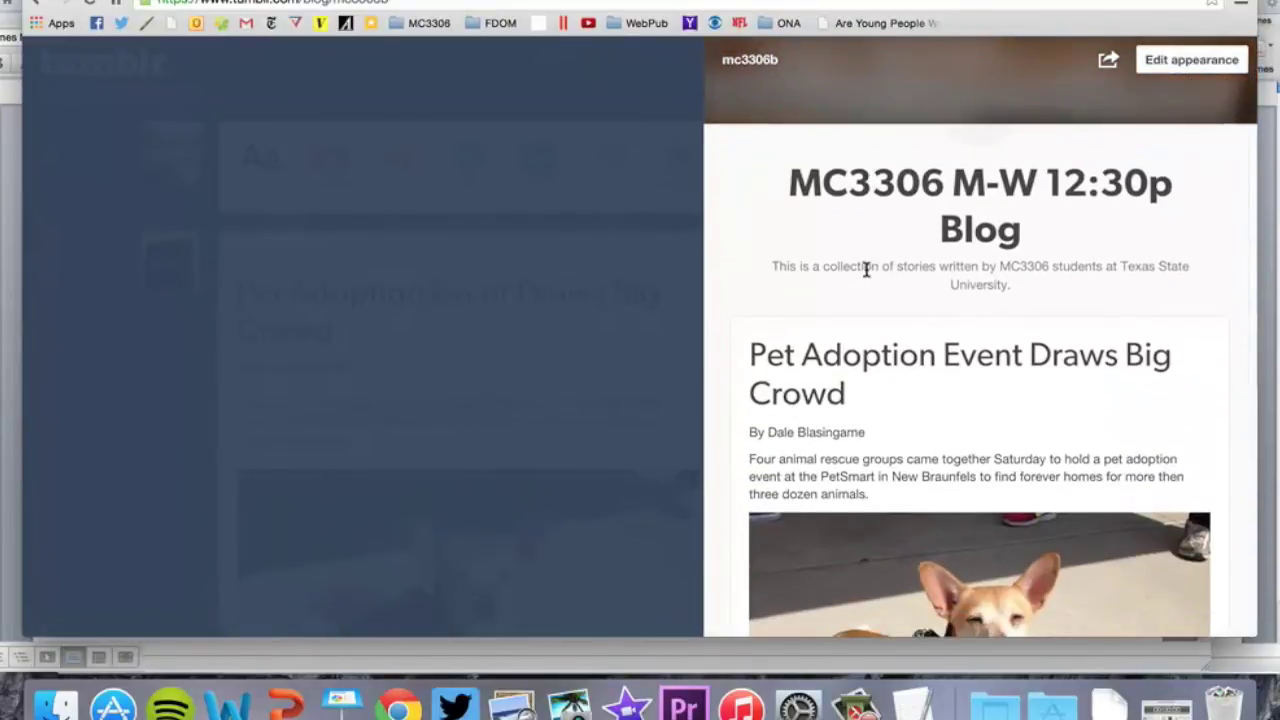
scroll(866, 270, "down", 3)
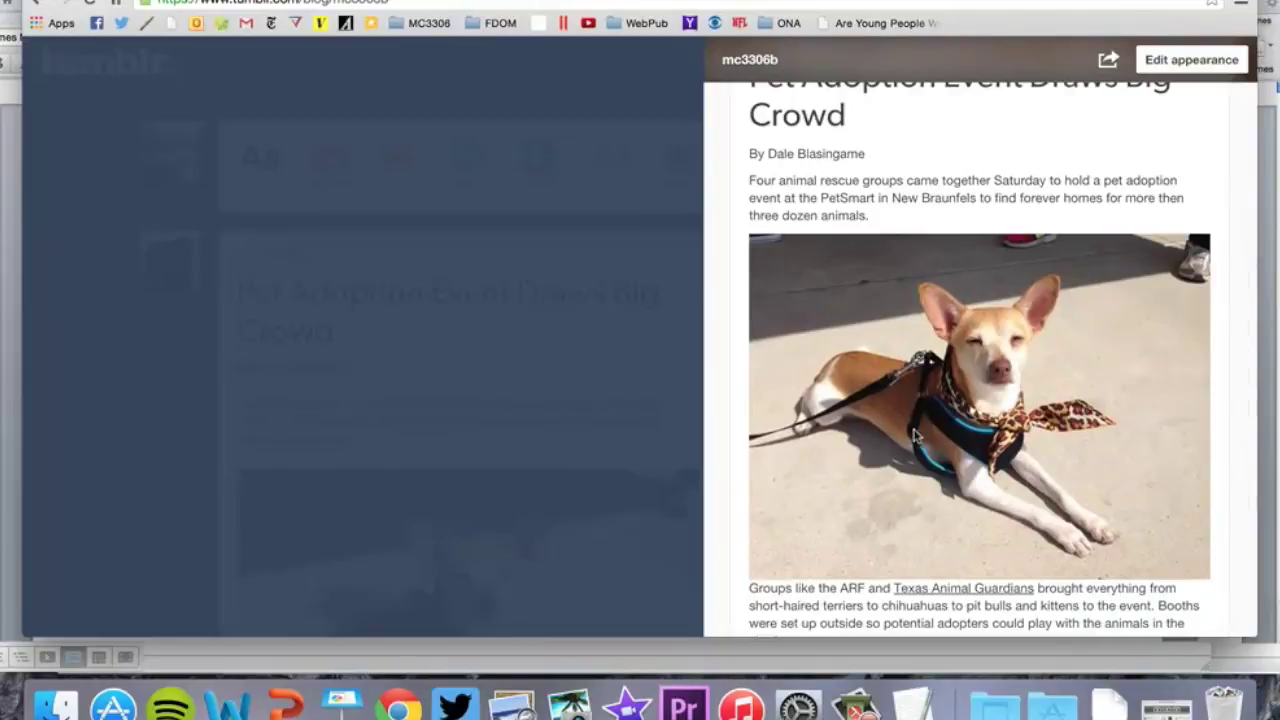
scroll(928, 440, "down", 5)
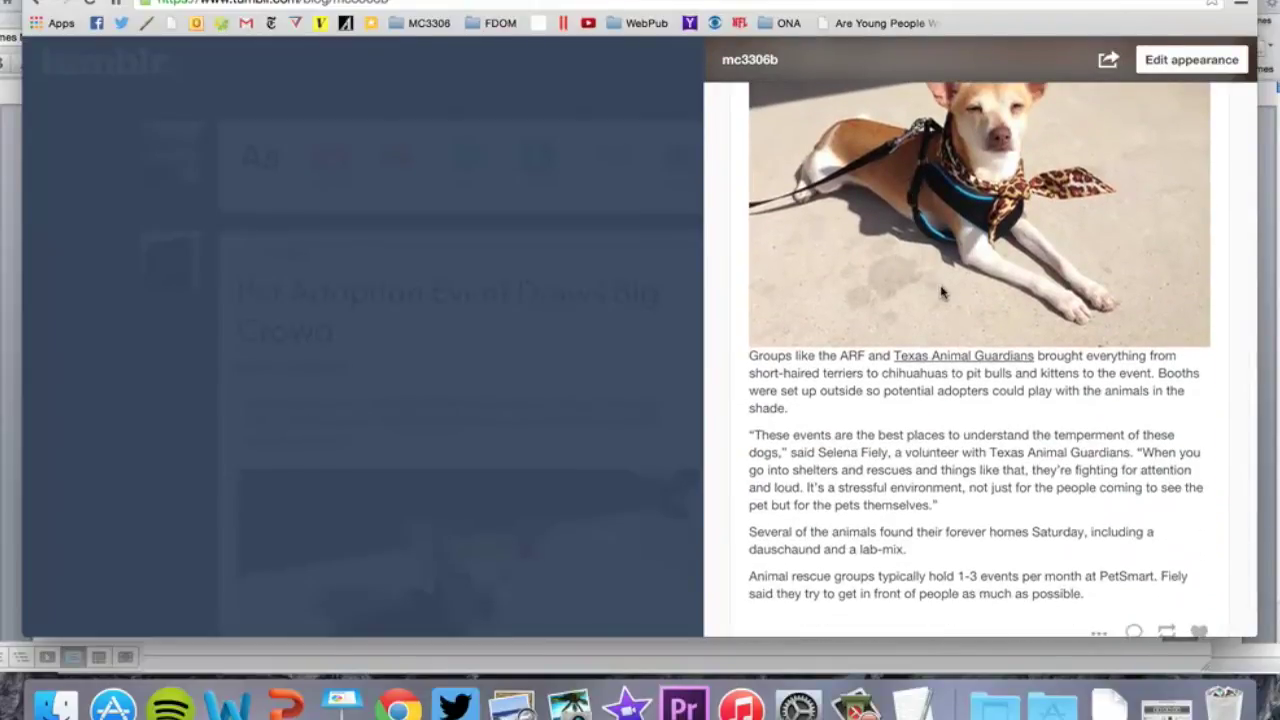
scroll(941, 292, "up", 5)
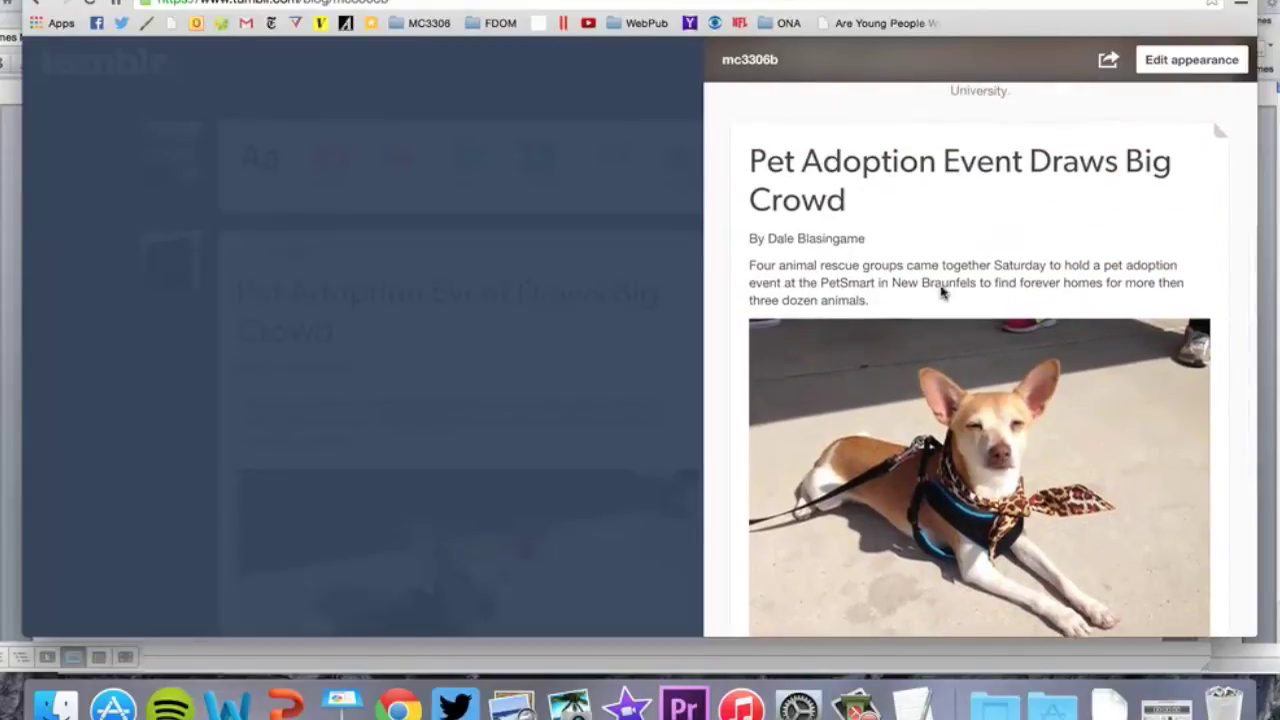
Close the blog preview and bring up the post's edit and delete options
left_click(585, 340)
scroll(591, 345, "down", 10)
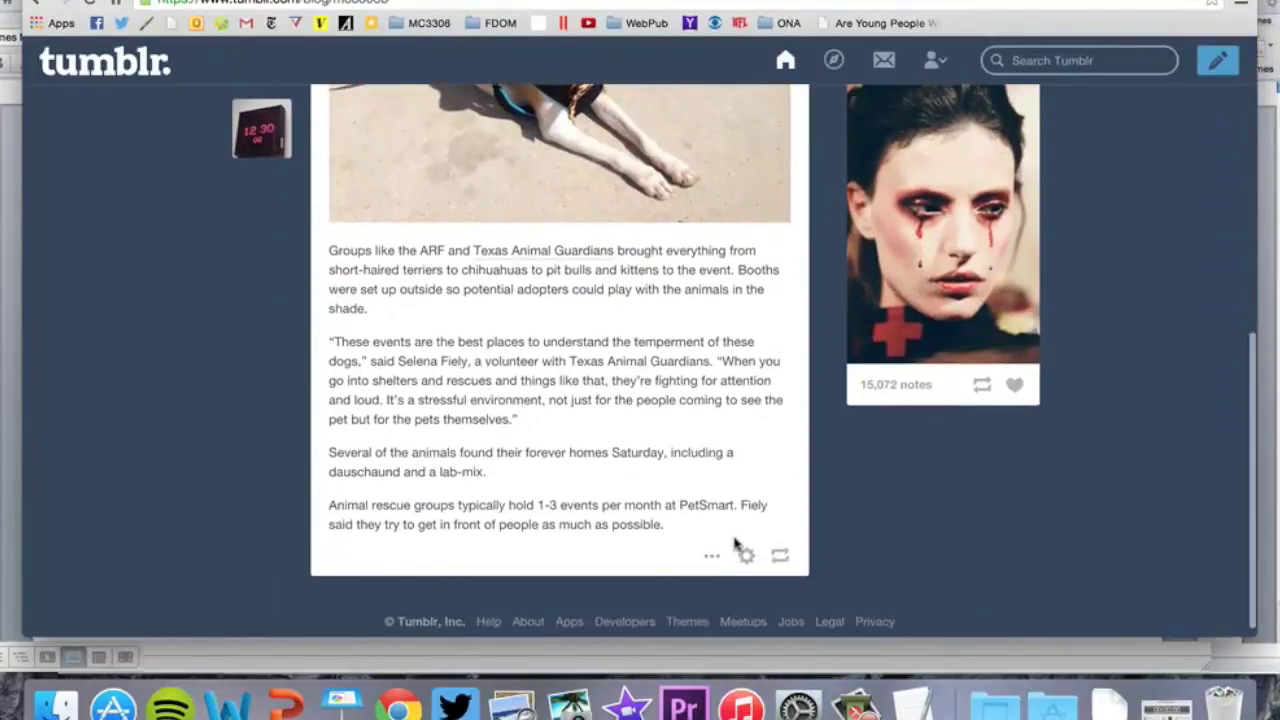
left_click(744, 553)
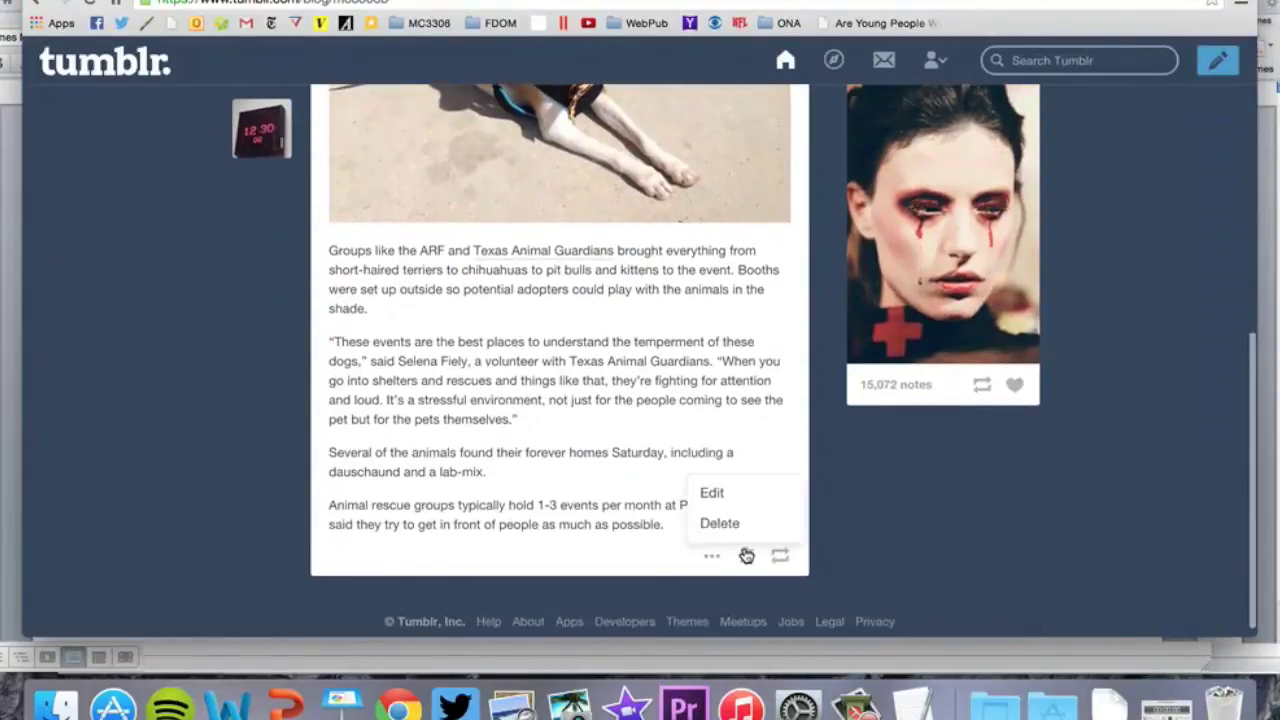
Edit the post, drag the dog photo above the first paragraph, and save it
left_click(720, 492)
scroll(480, 428, "up", 10)
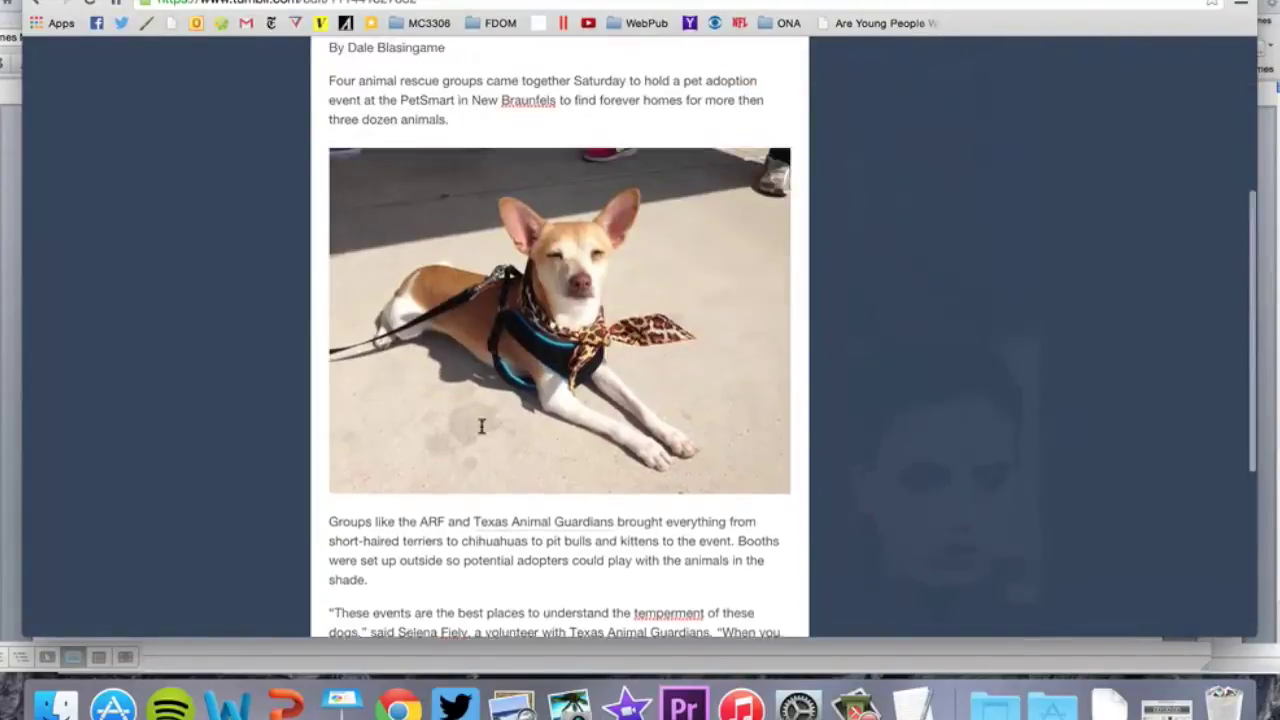
left_click_drag(480, 426, 334, 259)
scroll(415, 307, "down", 10)
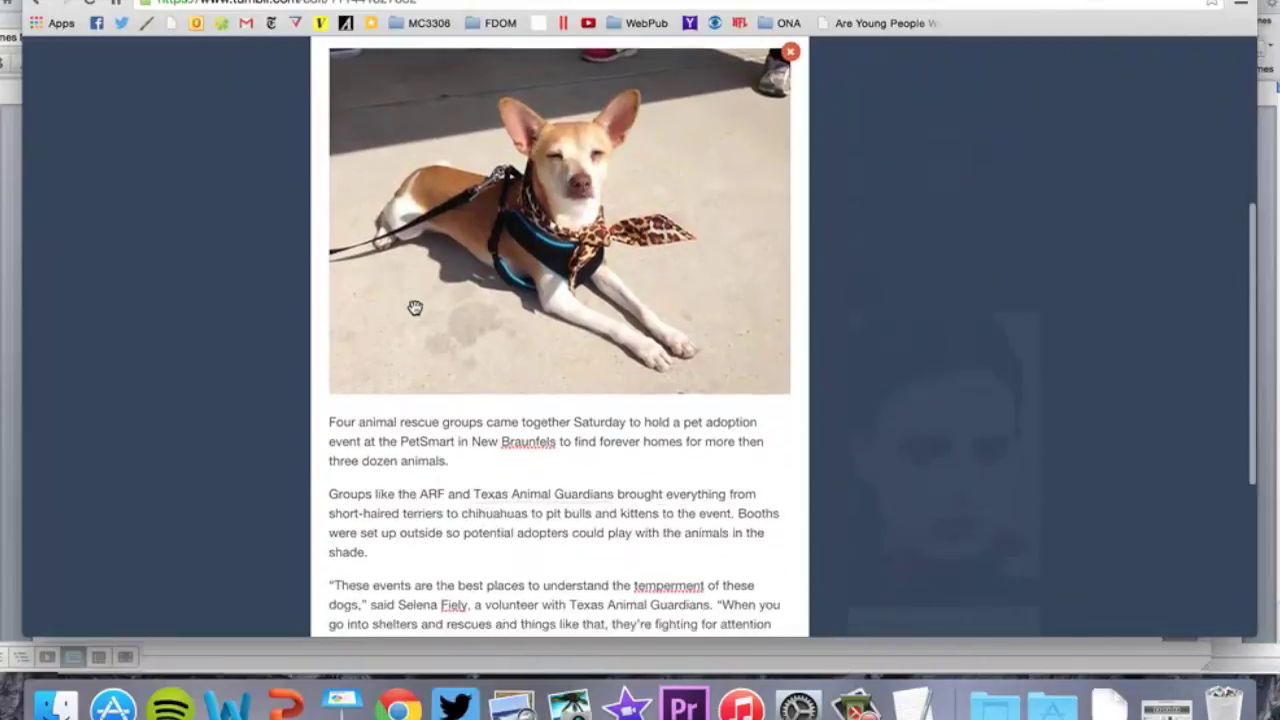
left_click(743, 531)
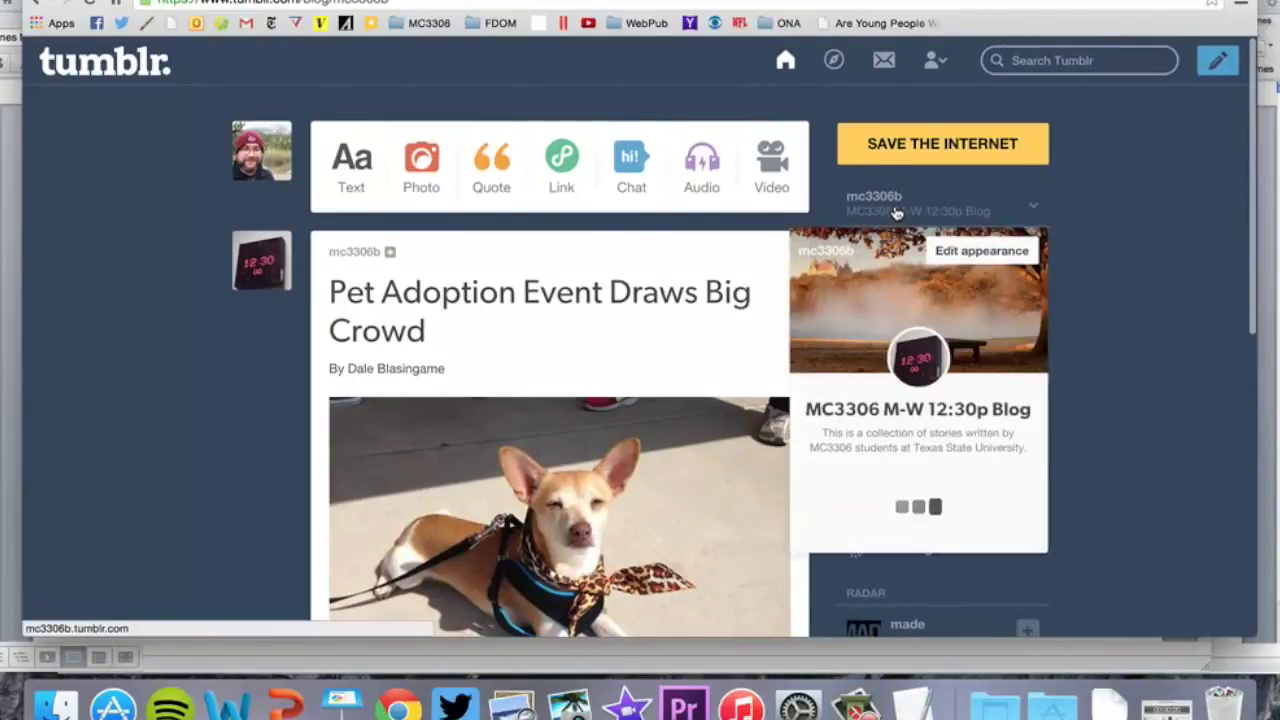
Check the updated post with its dog photo on the blog, then return to Word
left_click(893, 210)
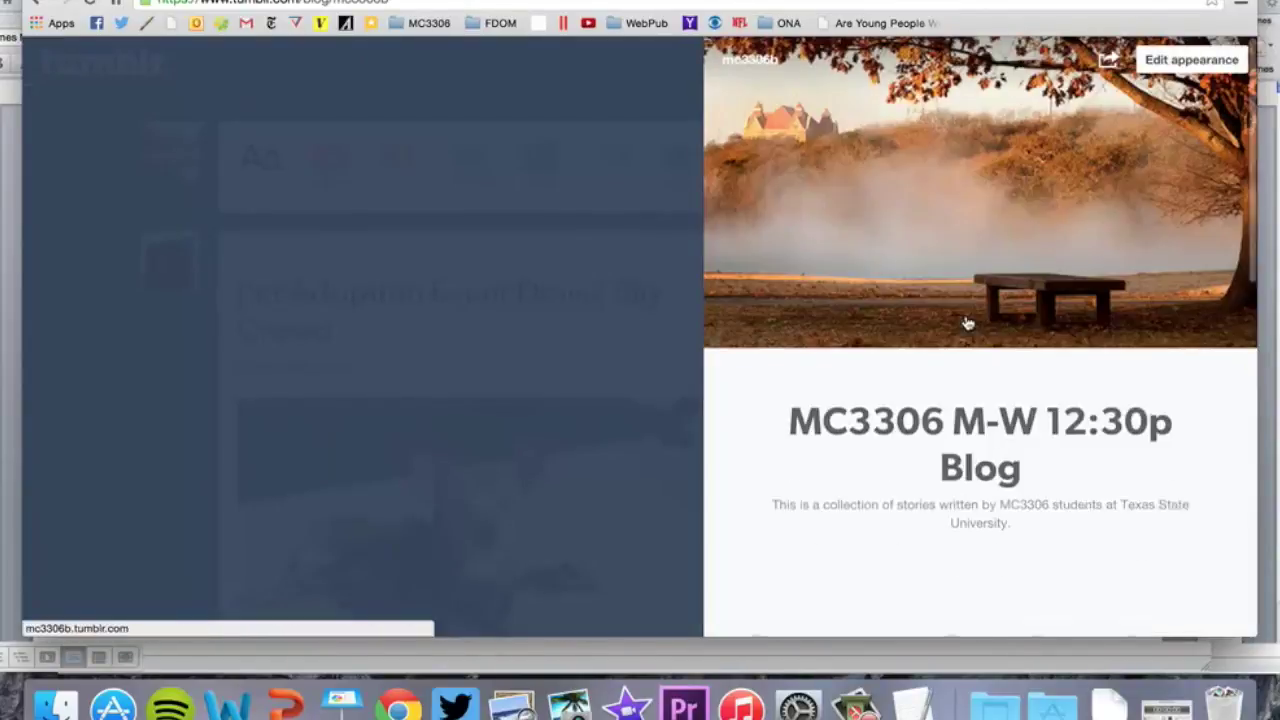
scroll(967, 320, "down", 5)
scroll(967, 320, "down", 7)
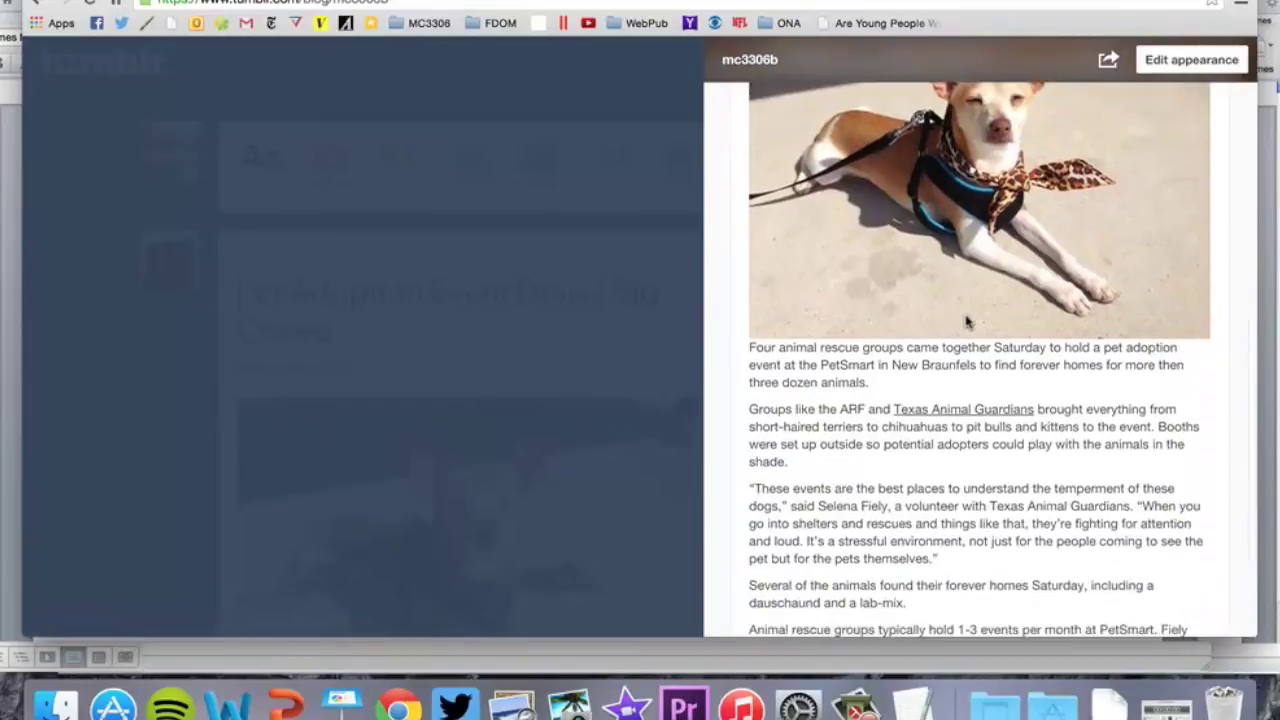
scroll(967, 318, "up", 10)
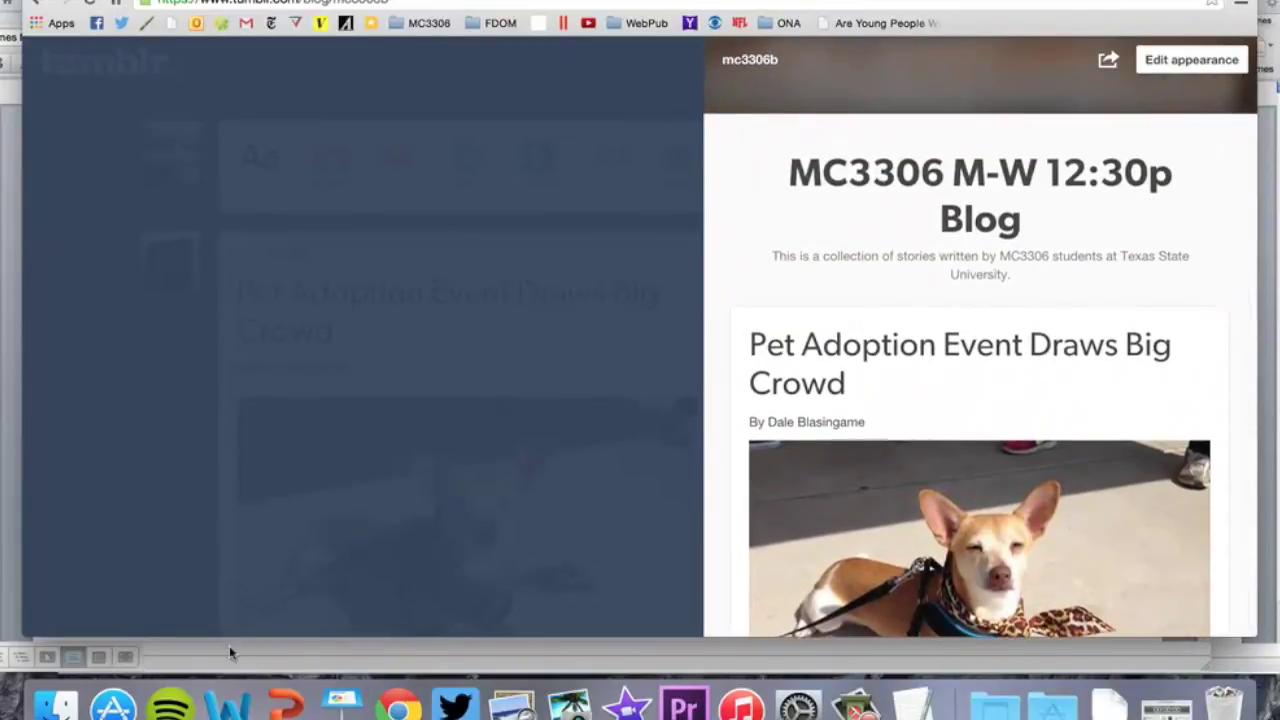
left_click(228, 705)
Select the entire 166-word pet adoption article in Word with Cmd+A
key("super+a")
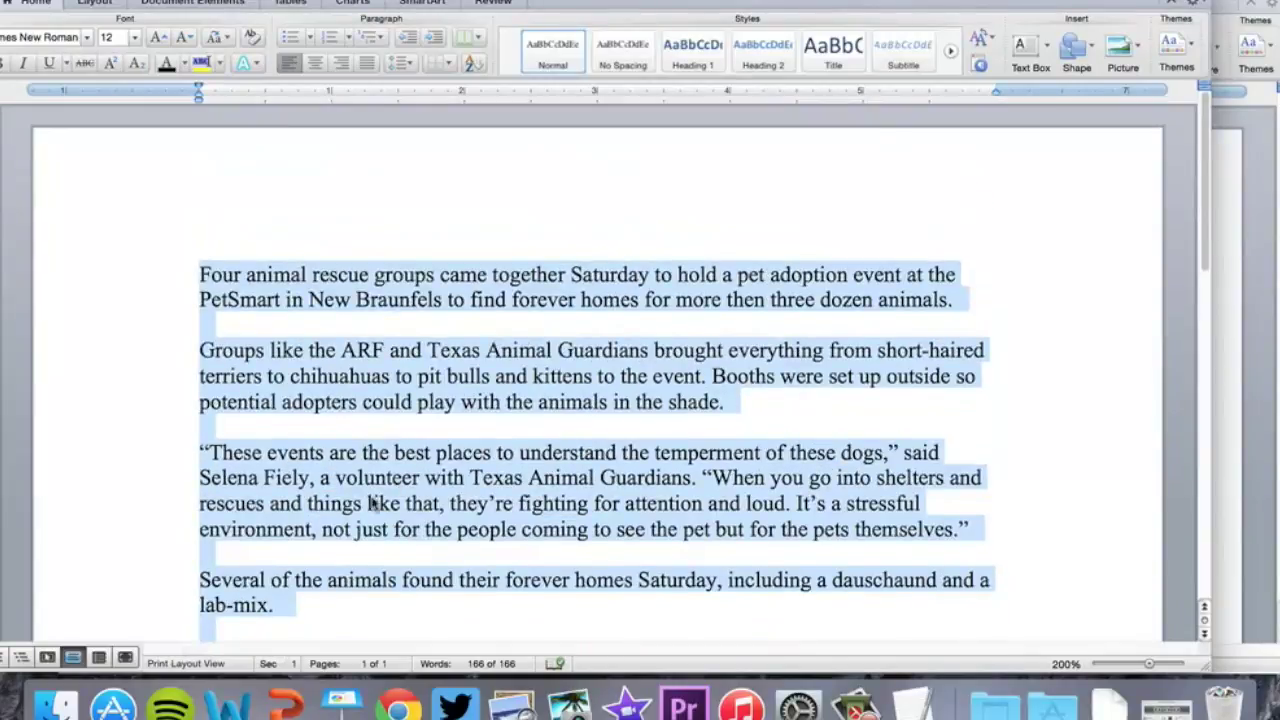
scroll(466, 400, "down", 4)
scroll(466, 400, "up", 1)
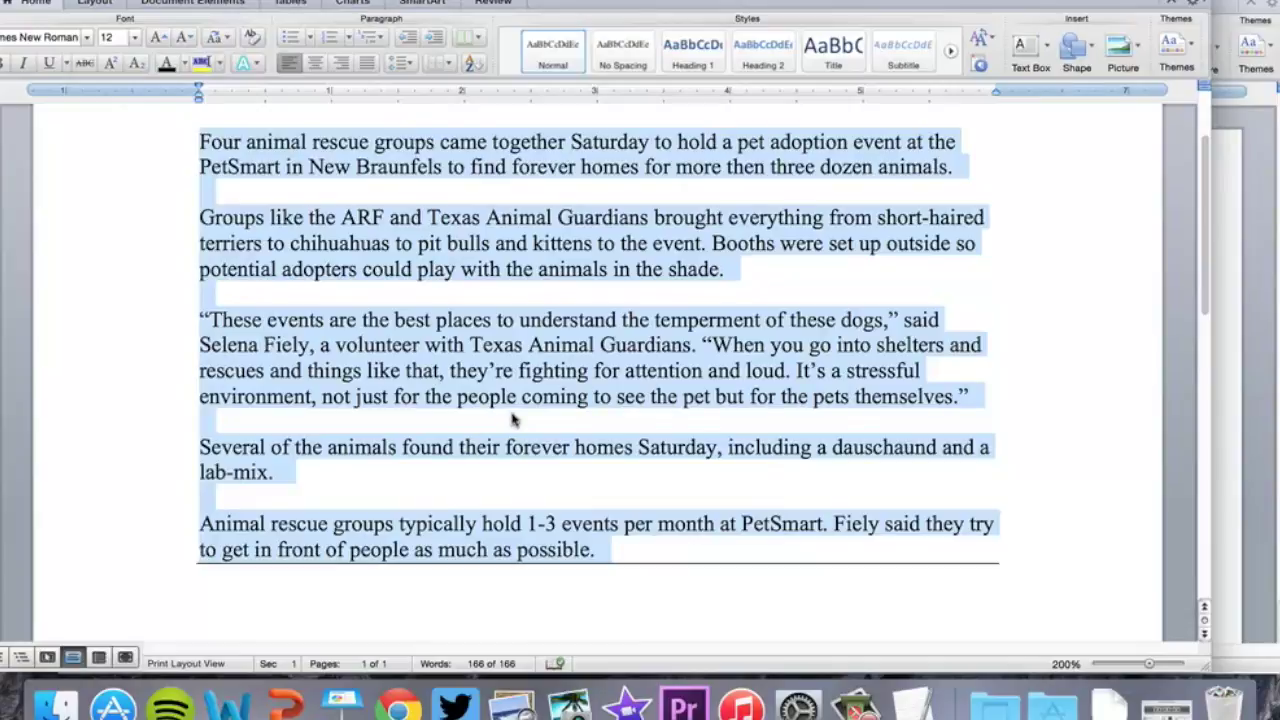
scroll(512, 420, "up", 2)
scroll(512, 420, "down", 1)
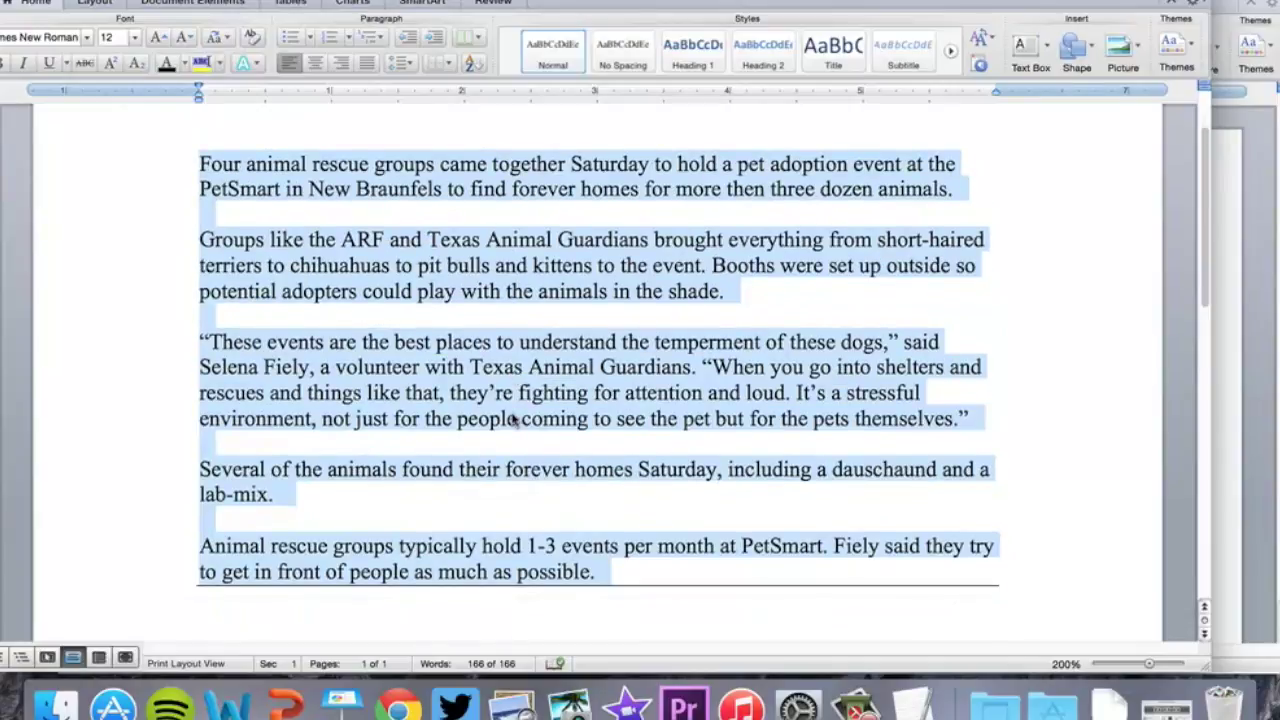